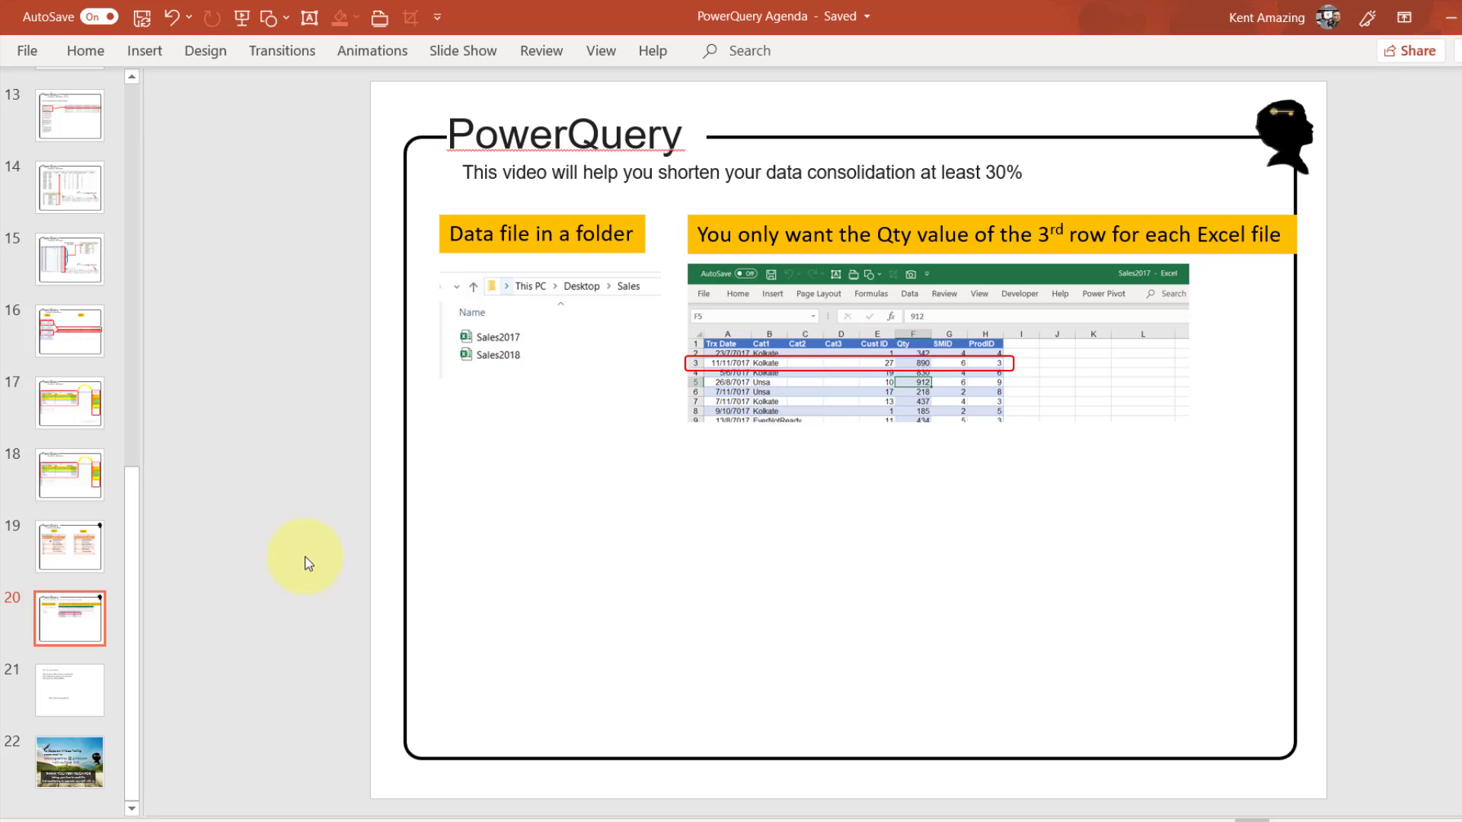
# Switch to the Book1 workbook and show its empty Sheet1.
pyautogui.scroll(3, 848, 440)
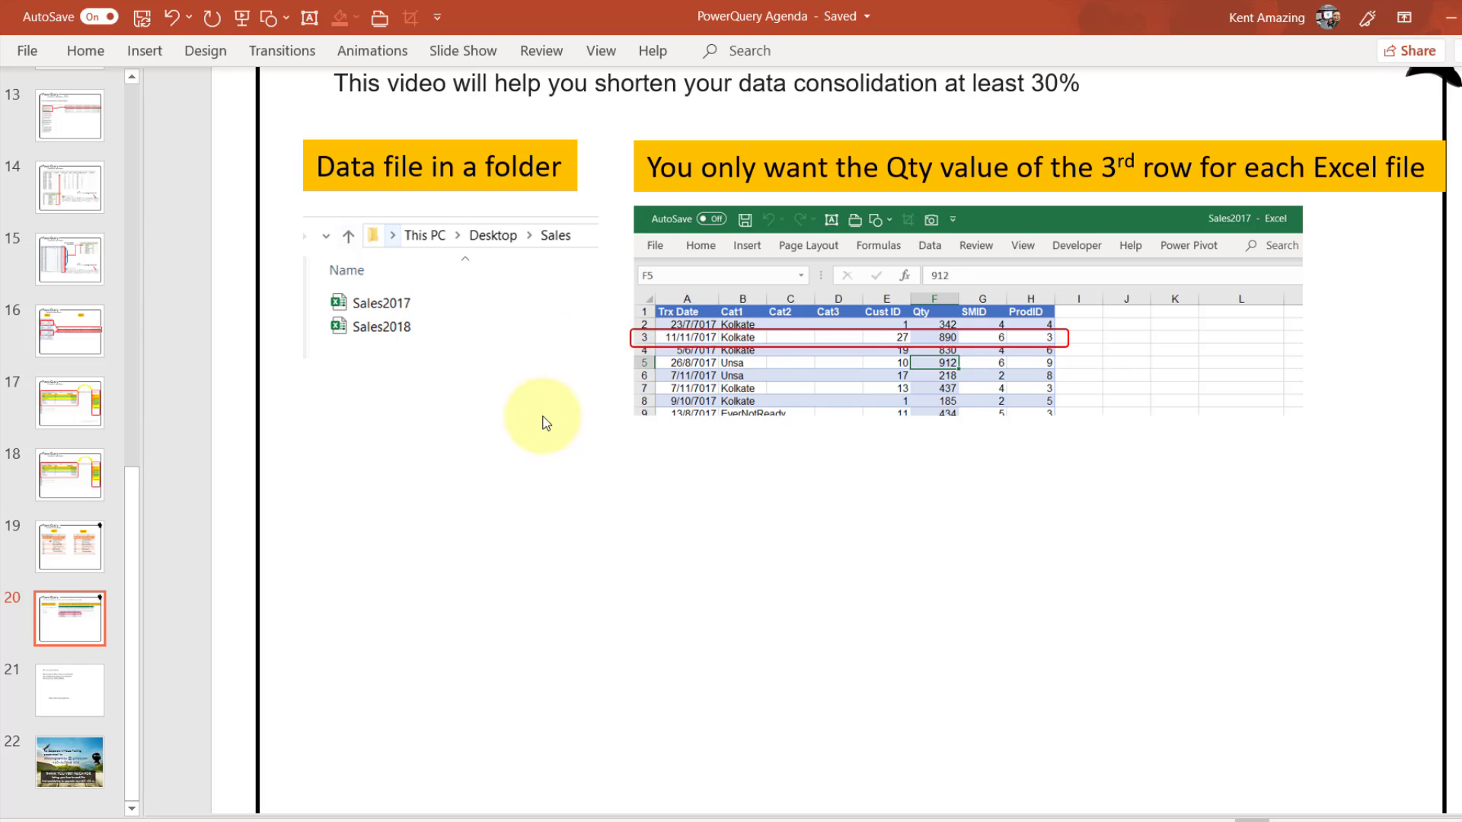
pyautogui.moveTo(286, 817)
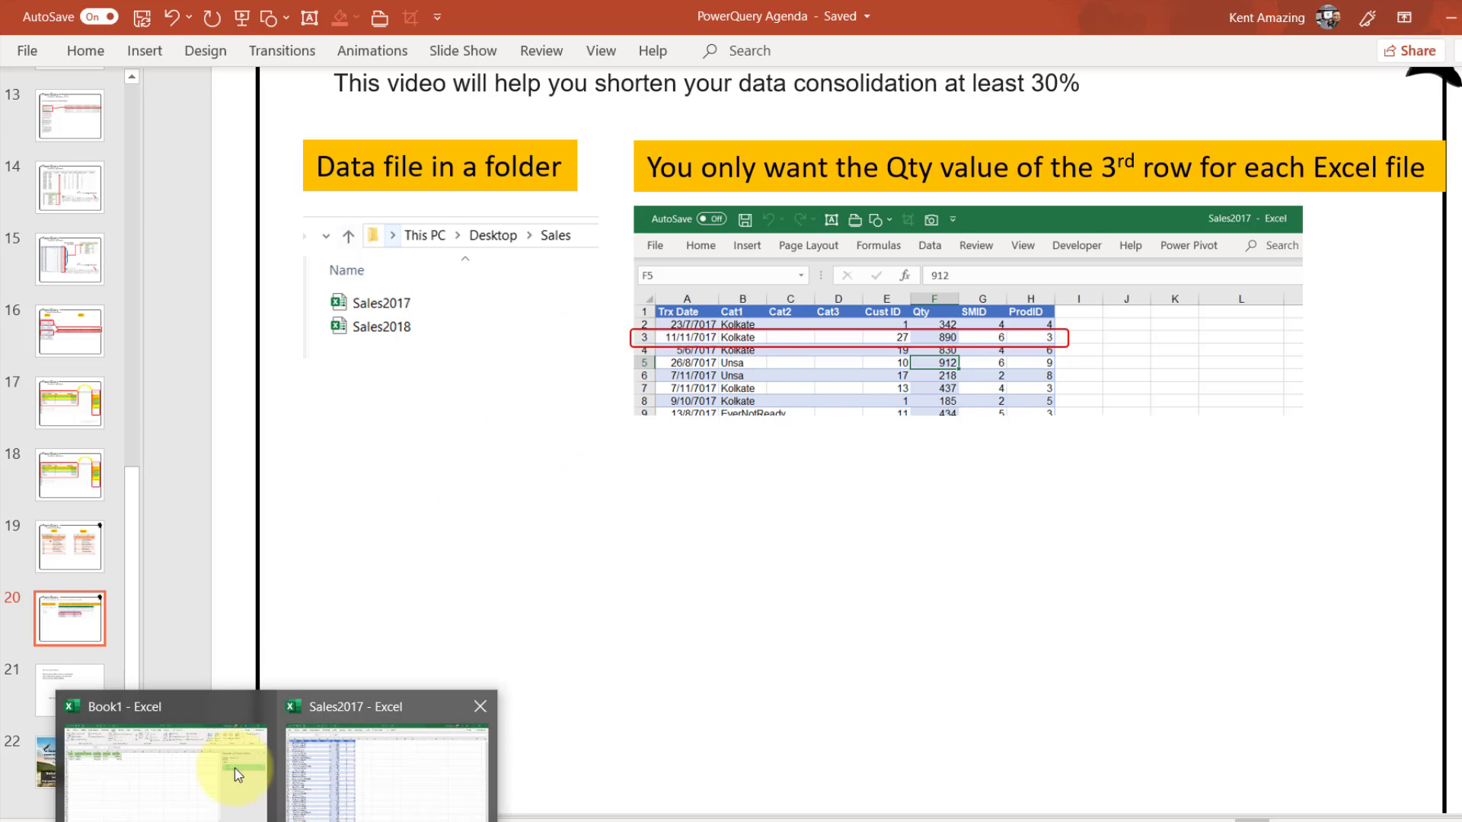
pyautogui.click(353, 777)
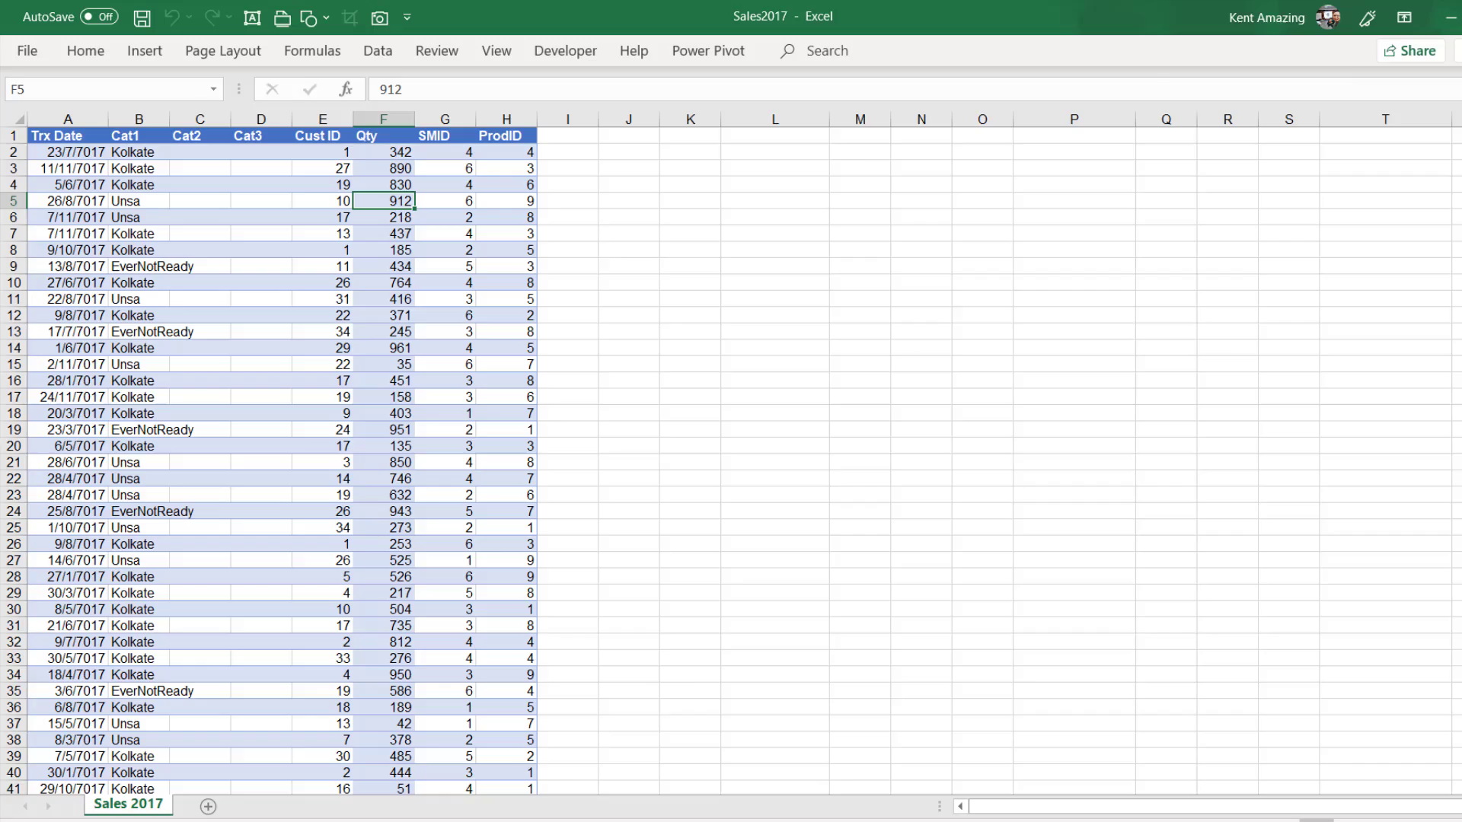
pyautogui.hotkey('alt', 'Tab')
pyautogui.click(333, 411)
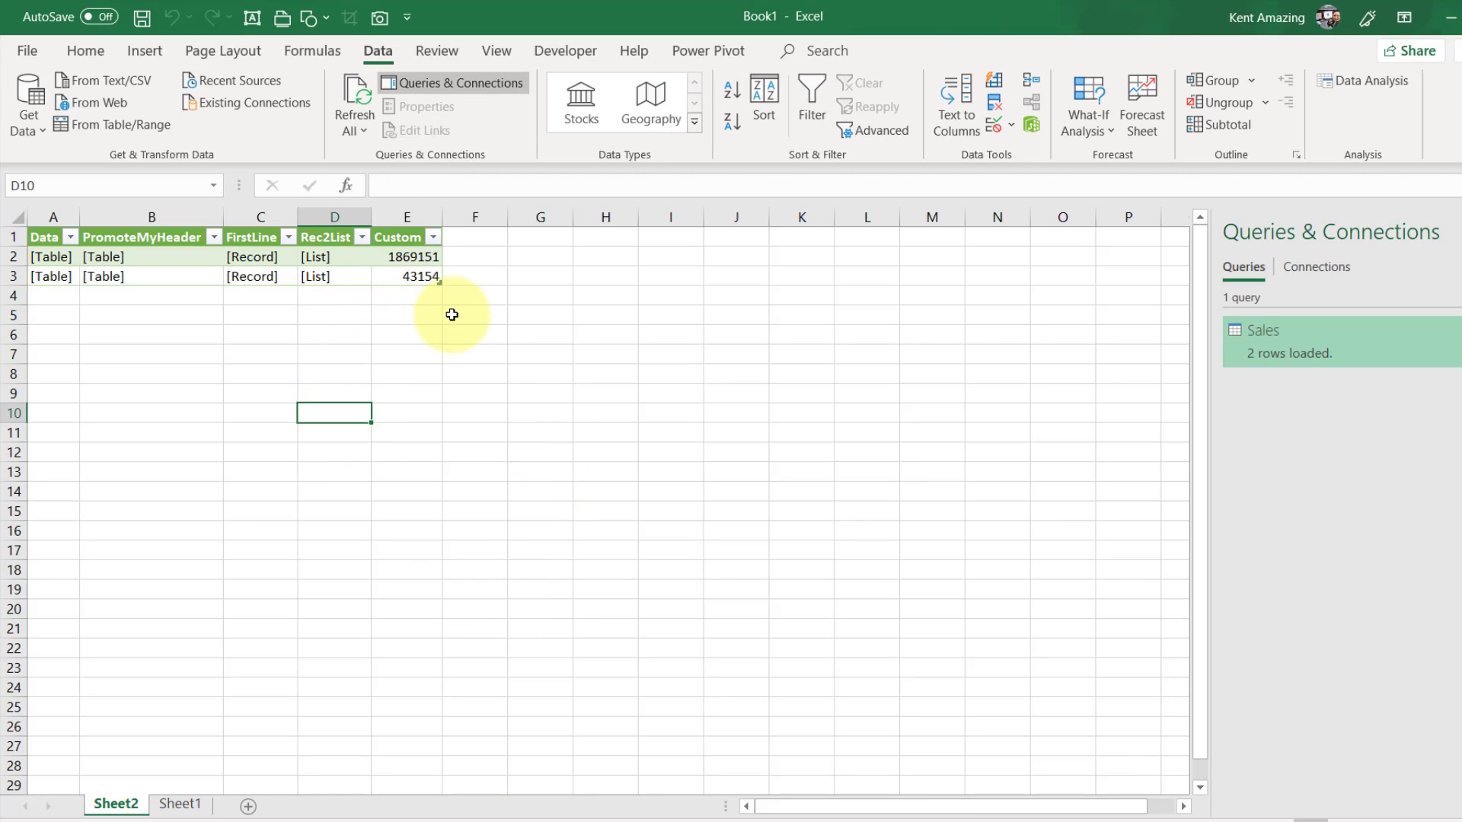
pyautogui.click(180, 803)
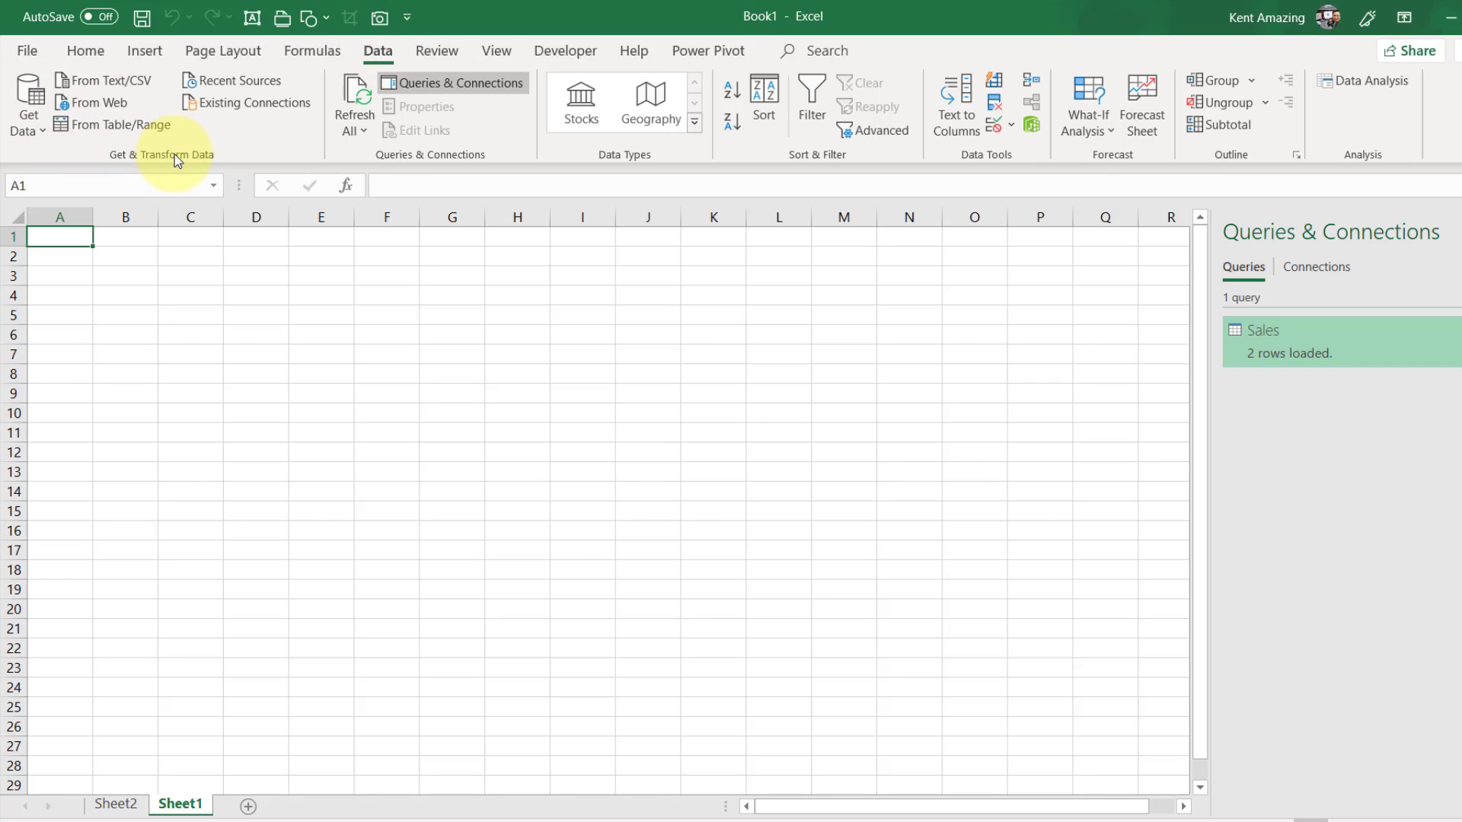
# Import data From Folder, choosing the Desktop\Sales folder as the source.
pyautogui.click(30, 118)
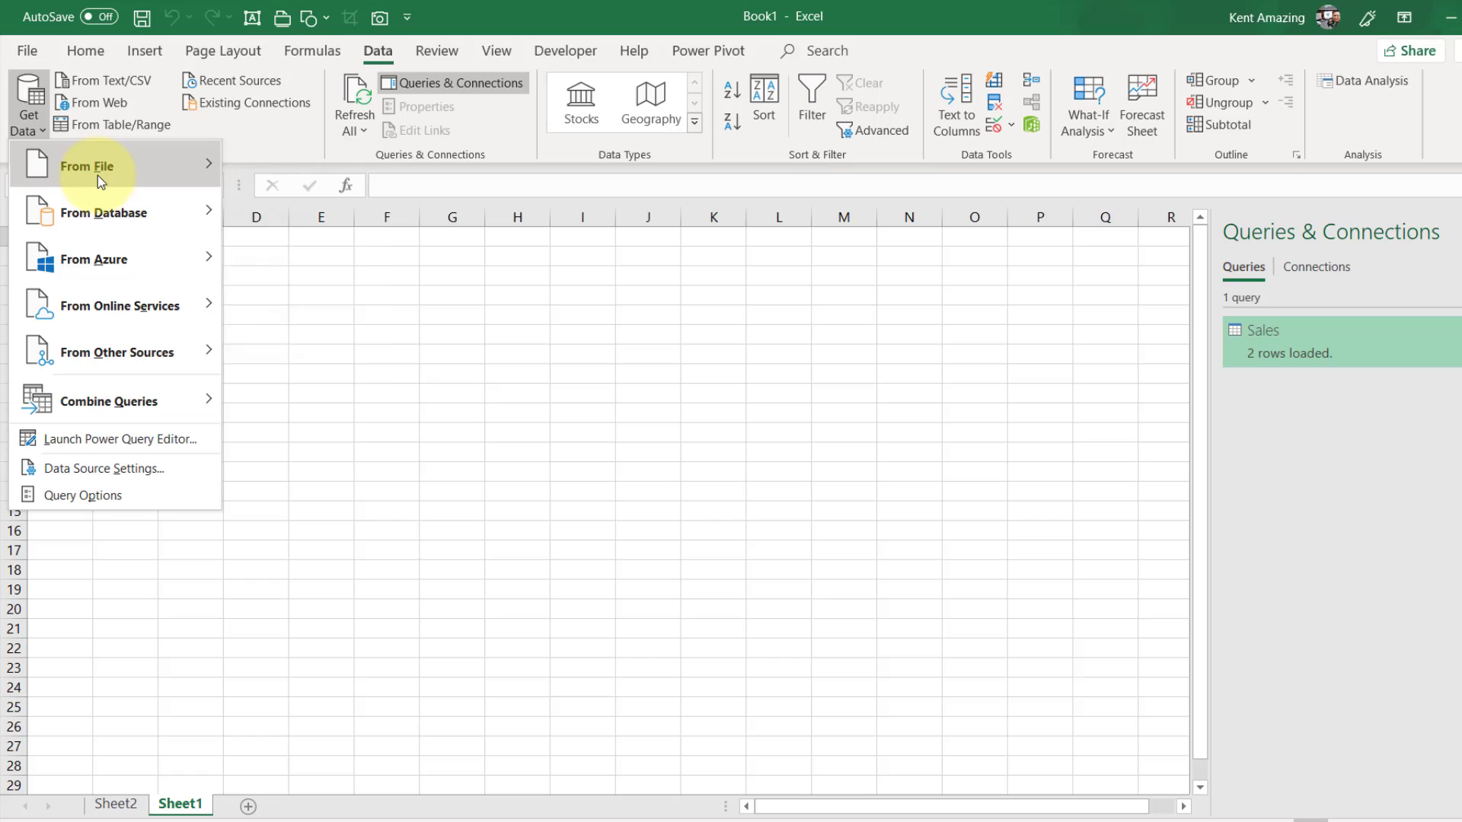
pyautogui.moveTo(98, 175)
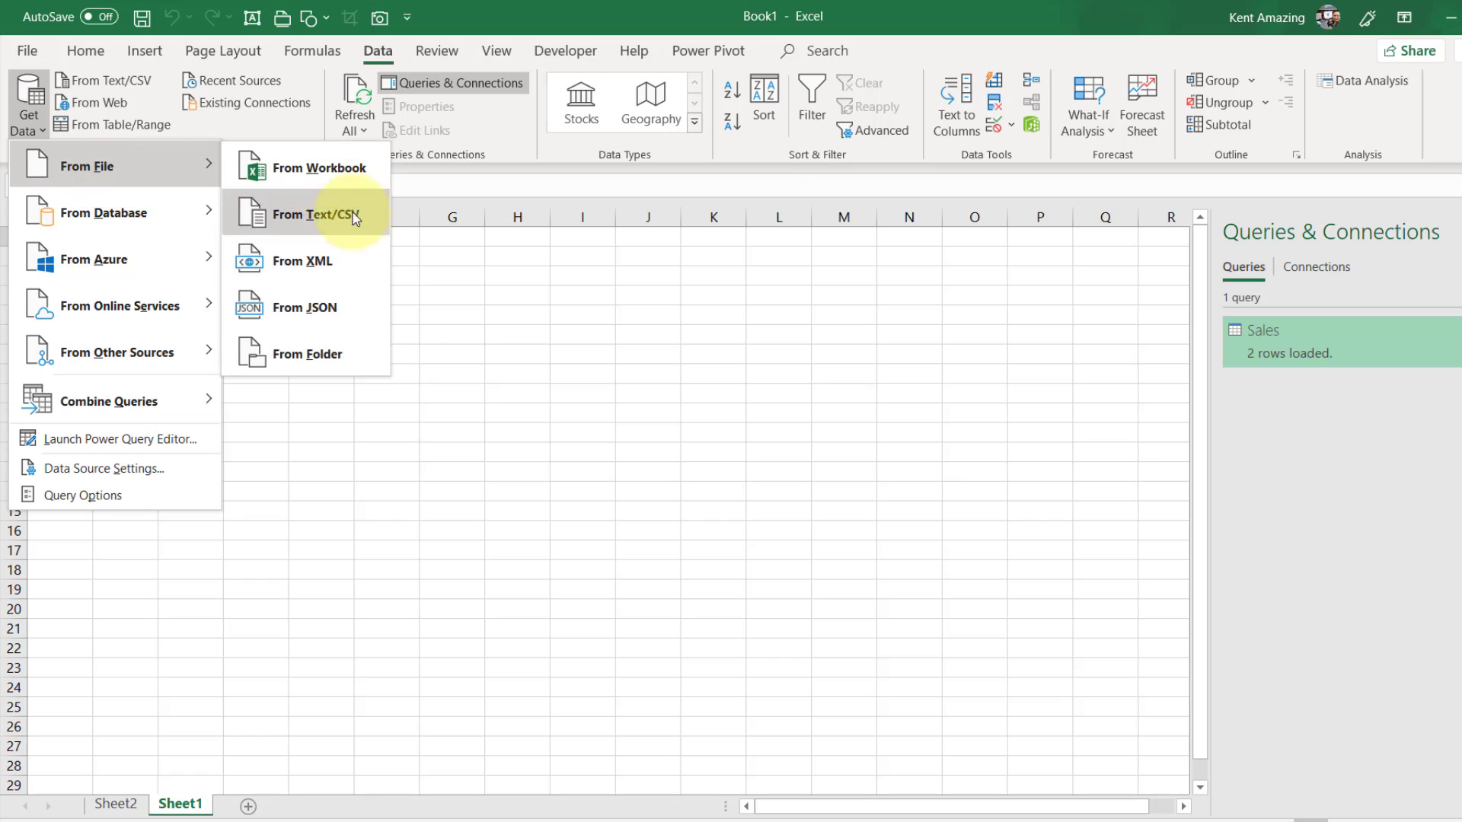
pyautogui.click(369, 360)
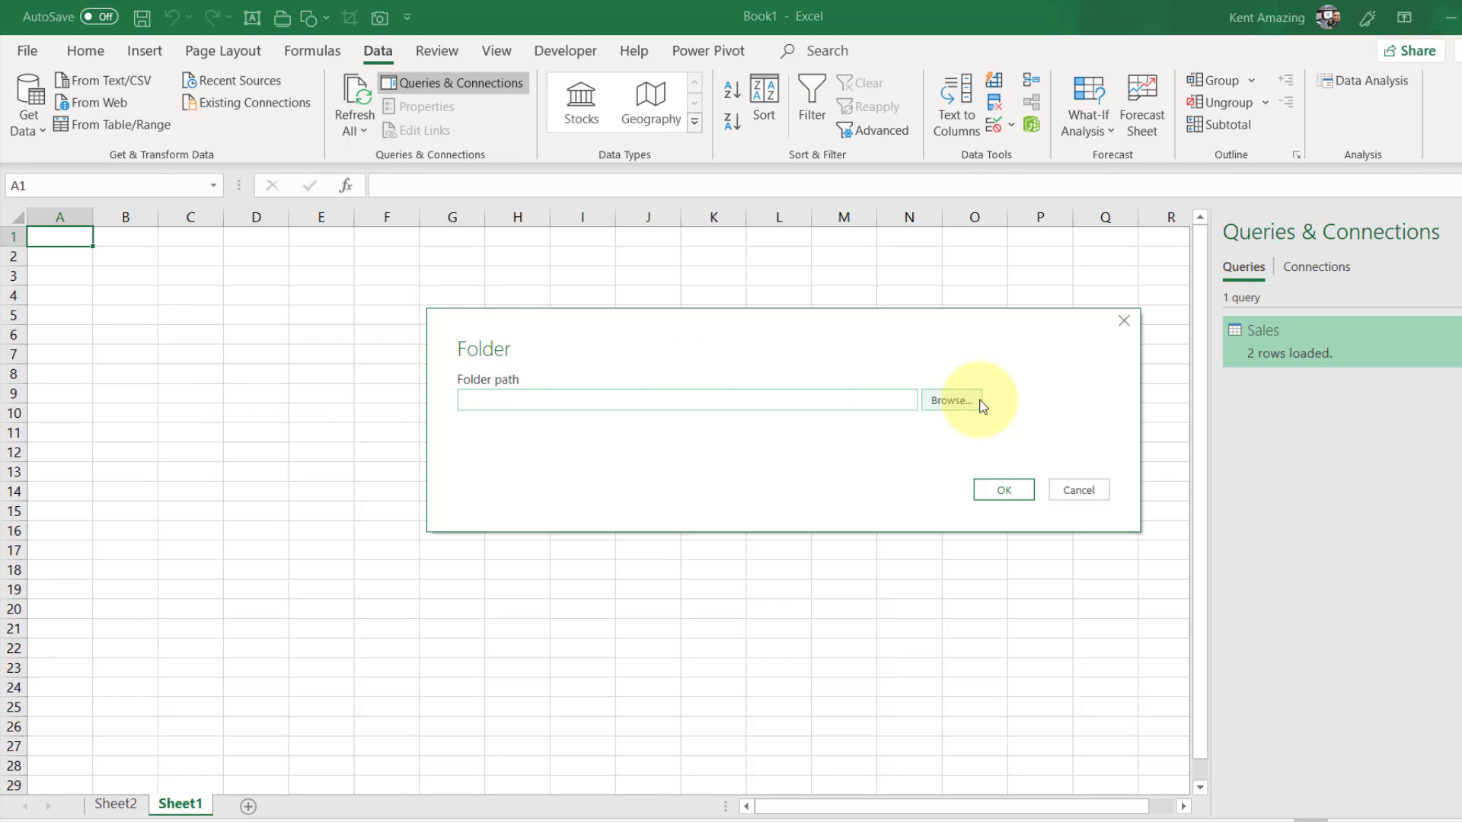
pyautogui.click(950, 400)
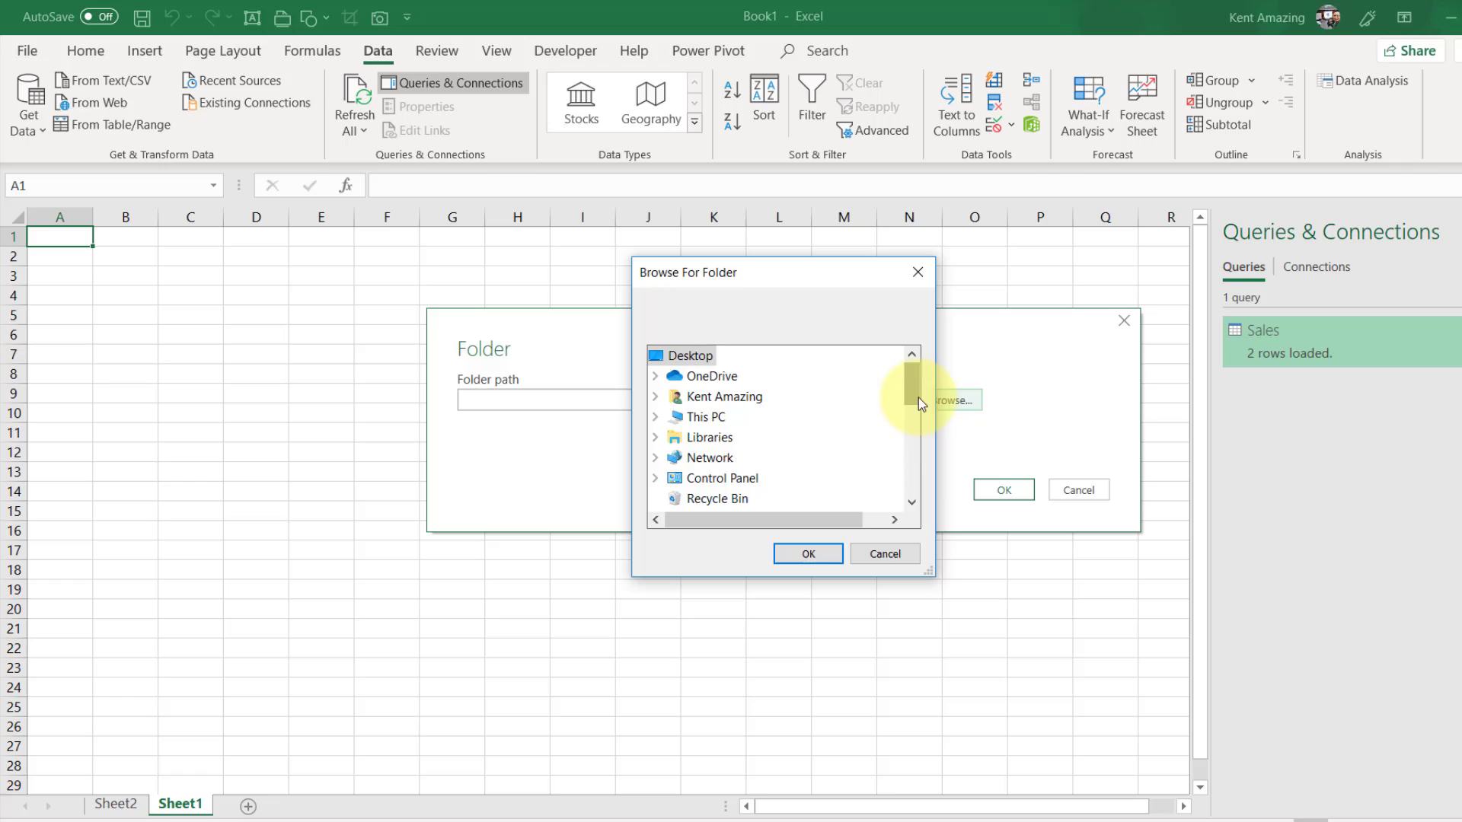
pyautogui.moveTo(918, 398); pyautogui.dragTo(903, 493)
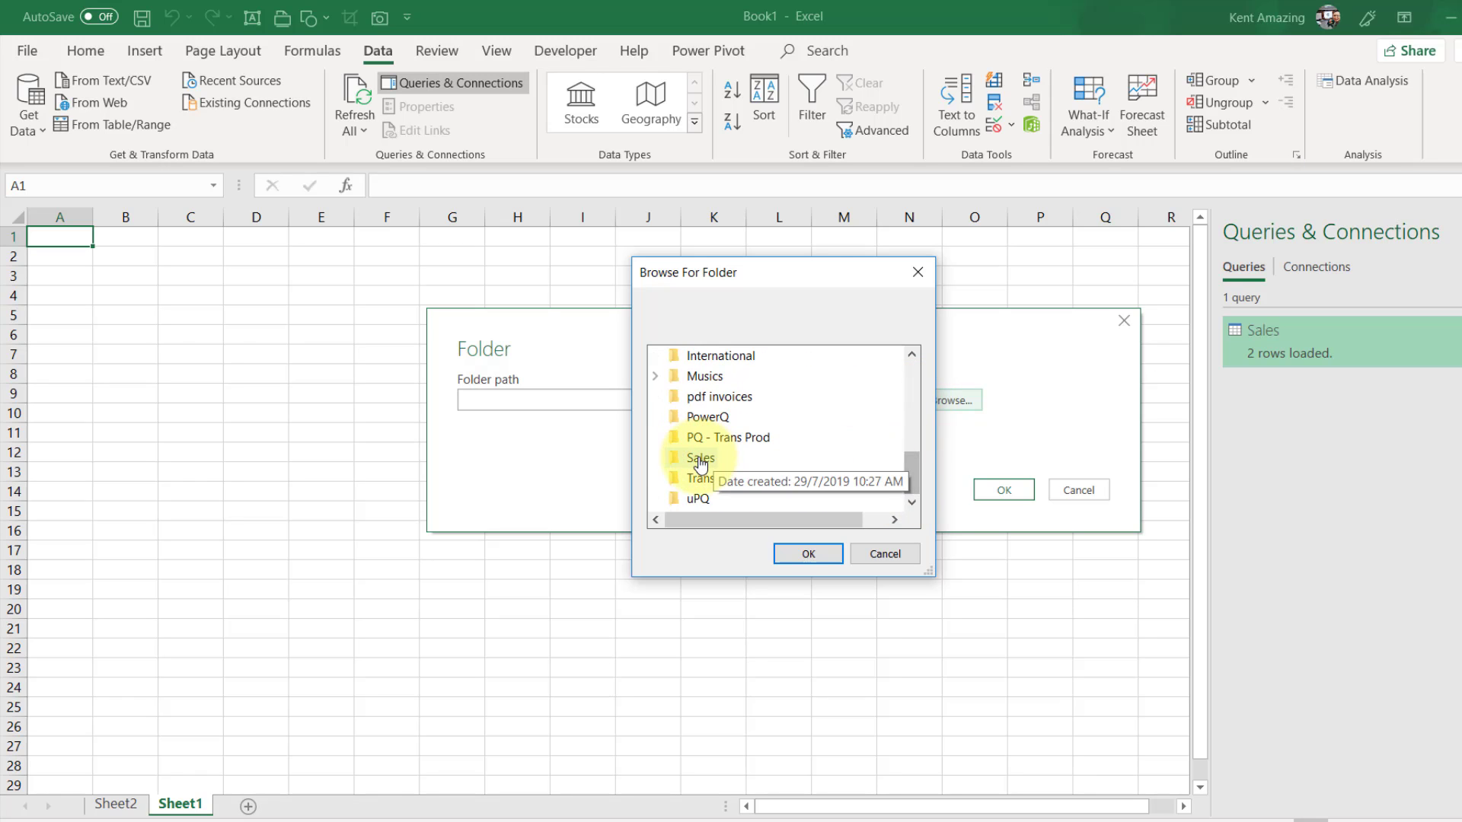
pyautogui.click(698, 459)
pyautogui.click(807, 552)
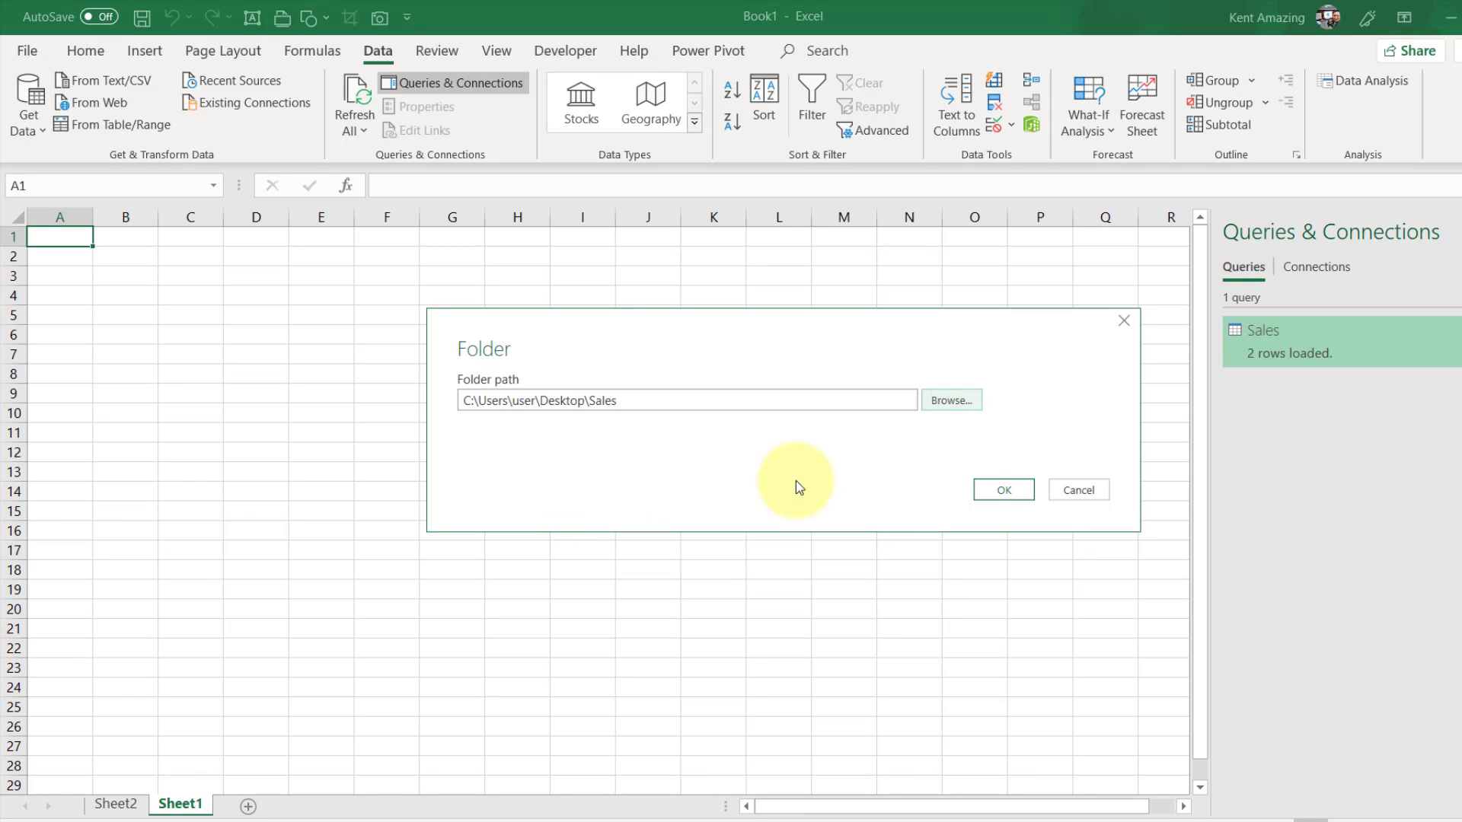
pyautogui.click(999, 493)
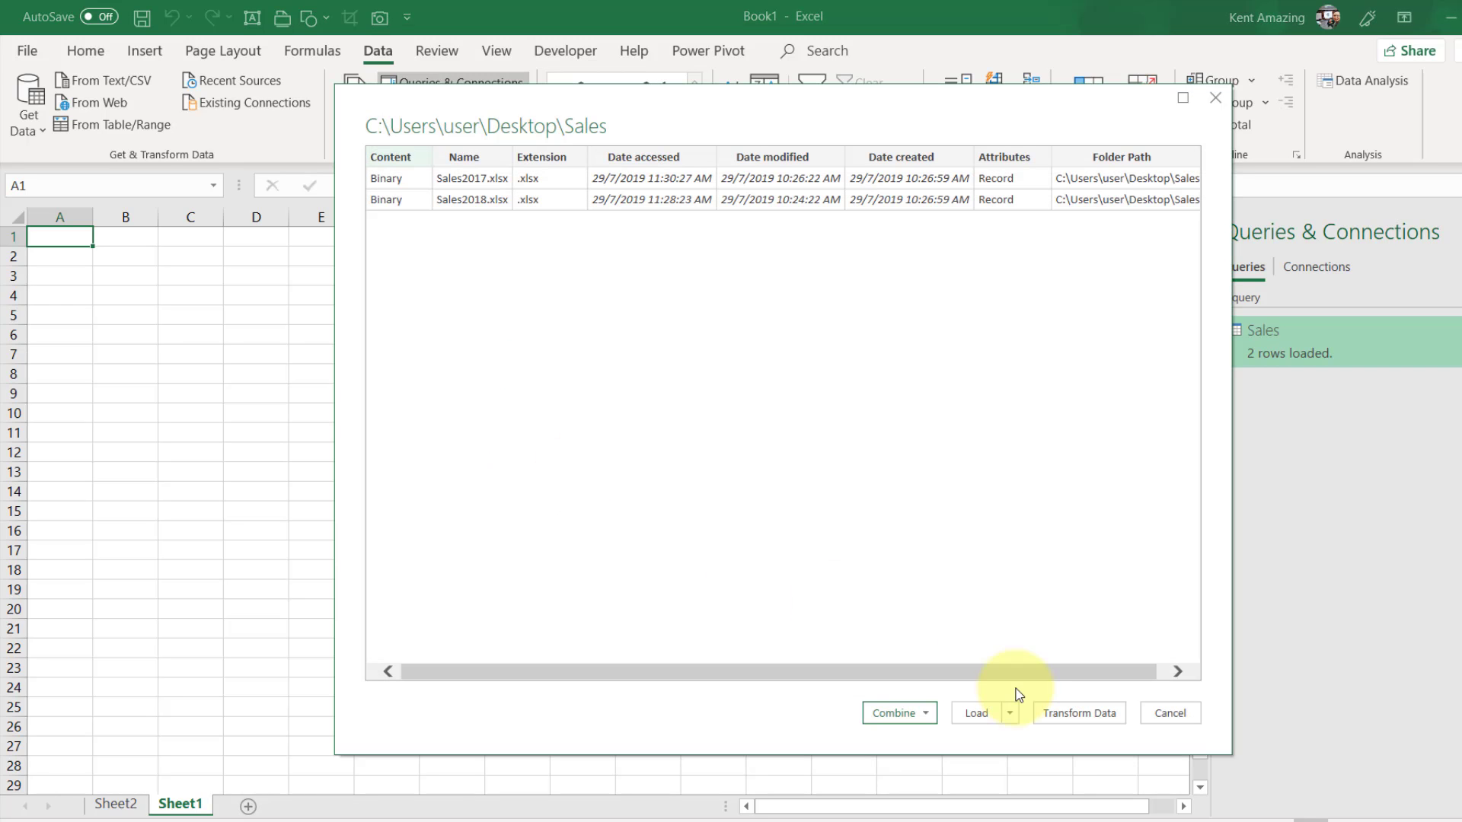
# Load the Sales folder's file list into Power Query and keep only the Content column.
pyautogui.click(1051, 713)
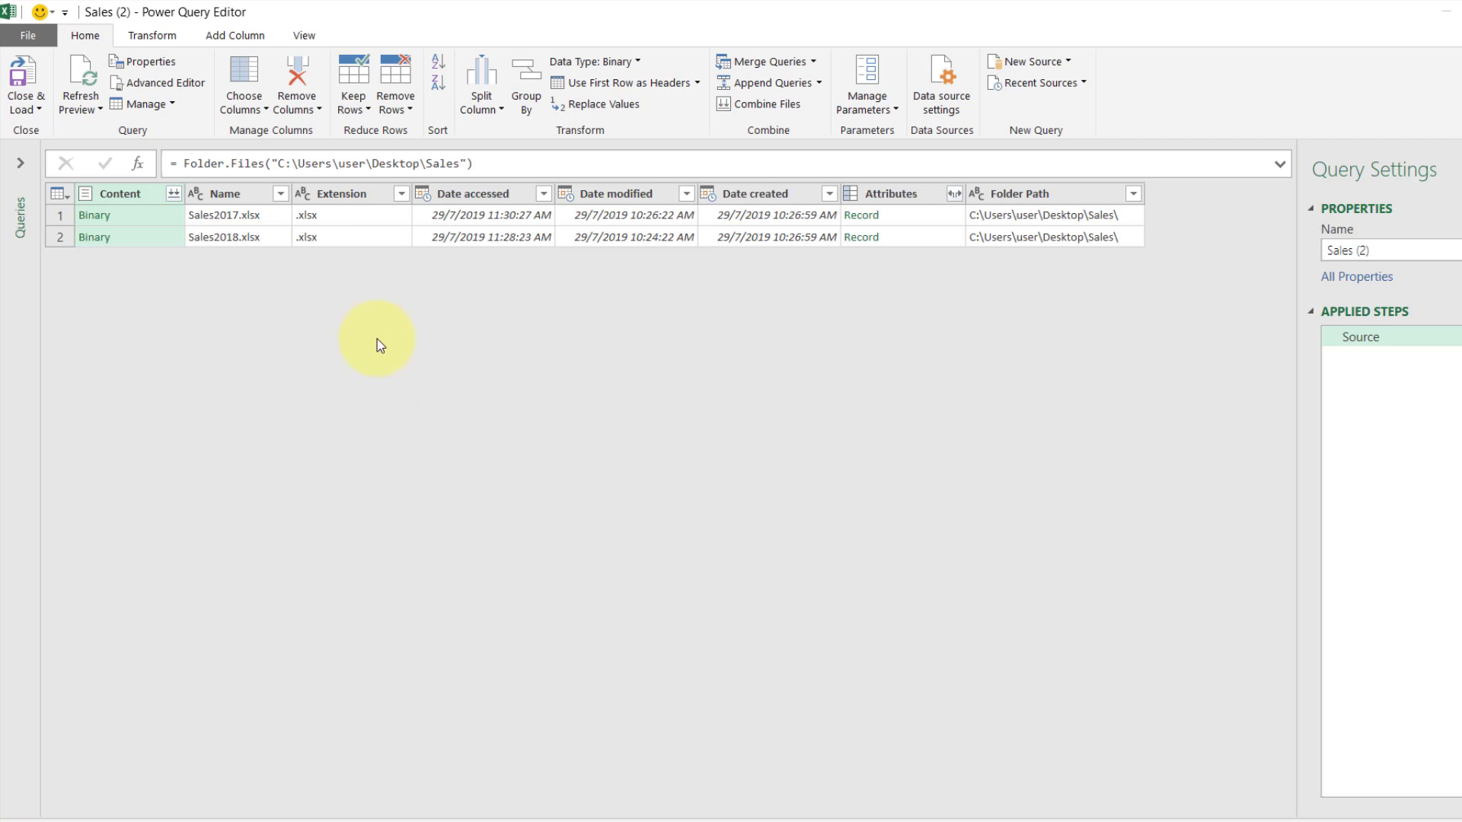
pyautogui.rightClick(143, 190)
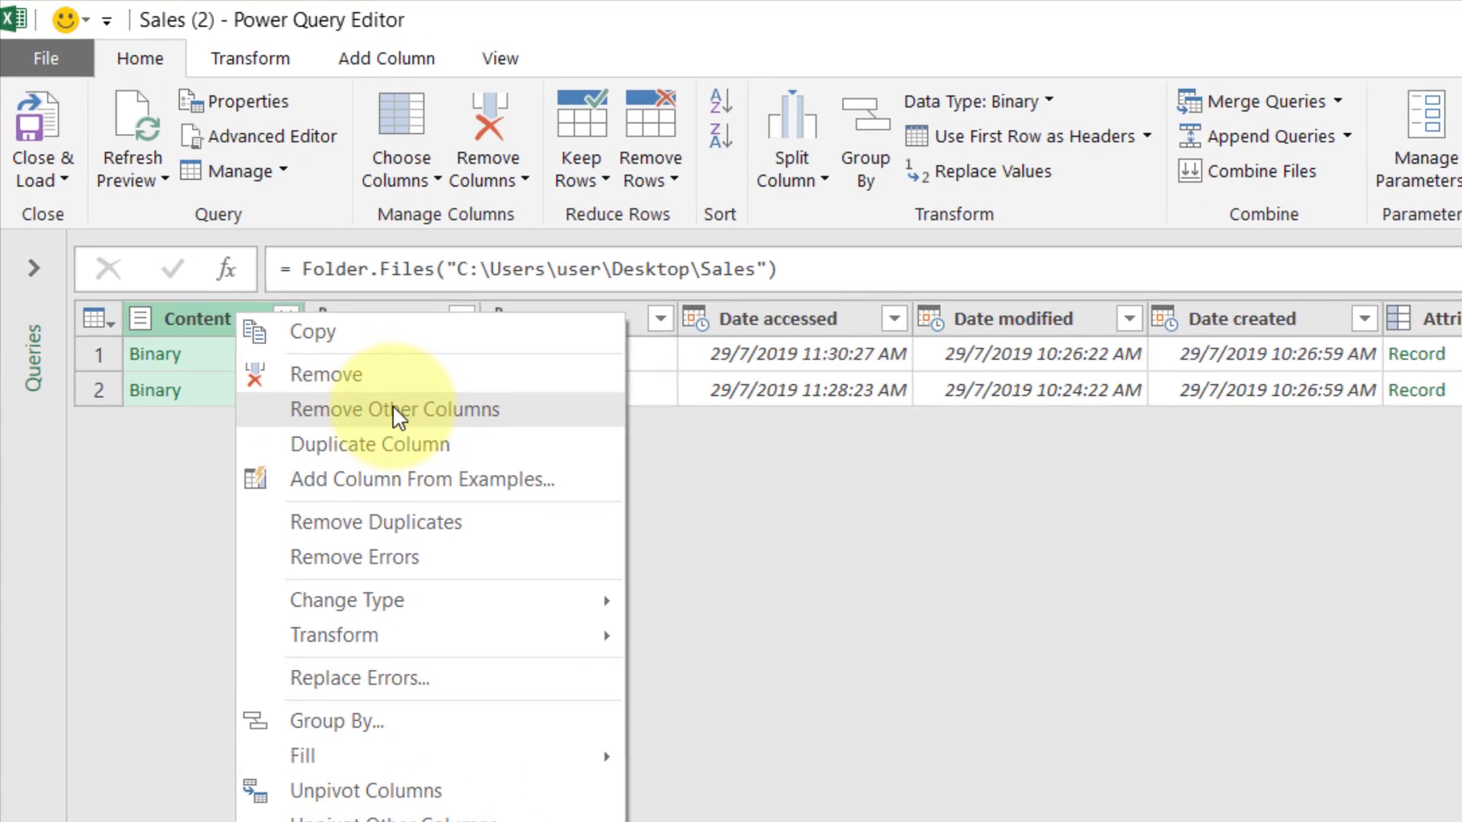
pyautogui.click(393, 409)
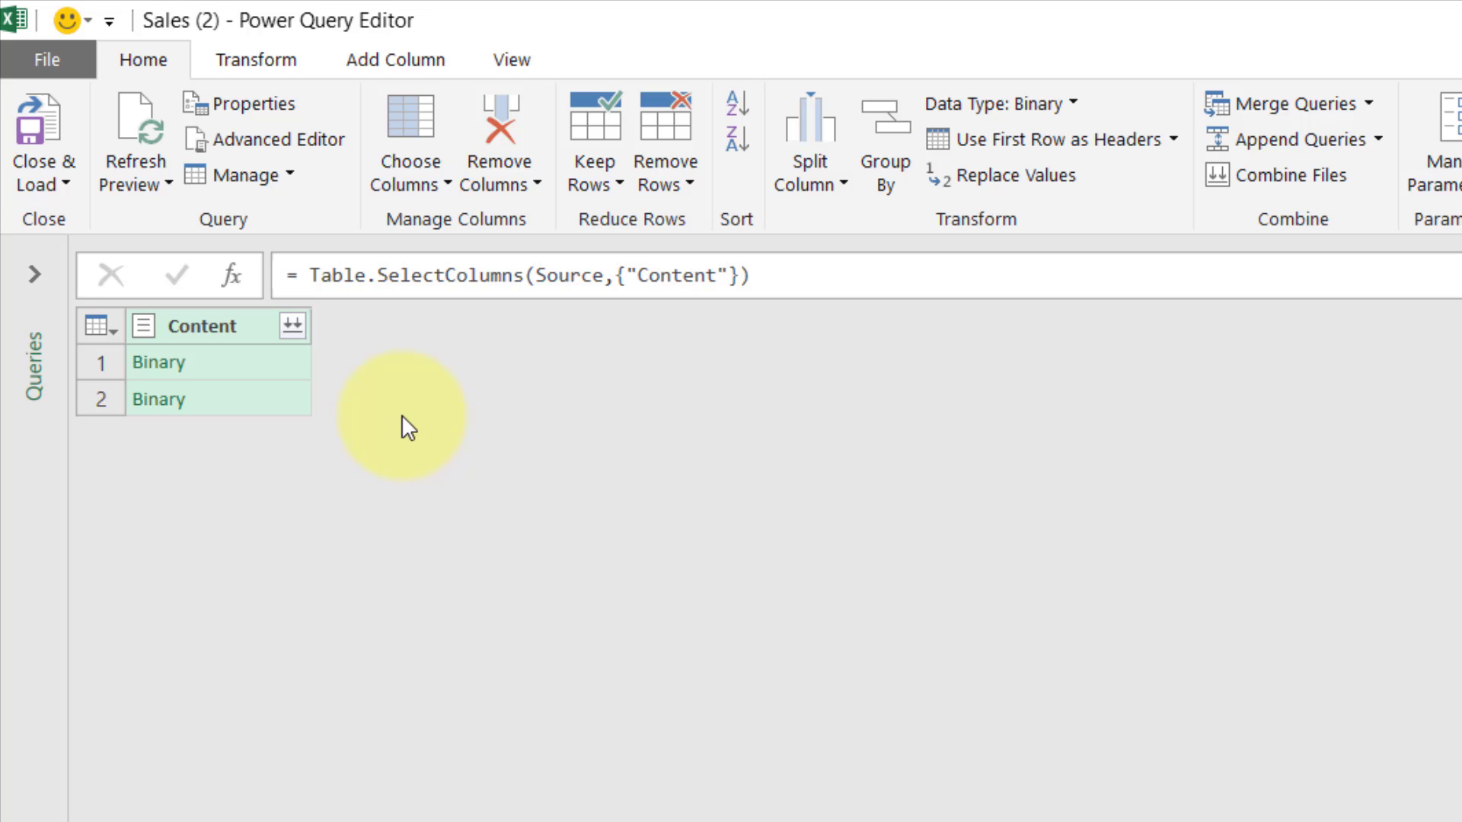
pyautogui.rightClick(218, 330)
pyautogui.click(496, 12)
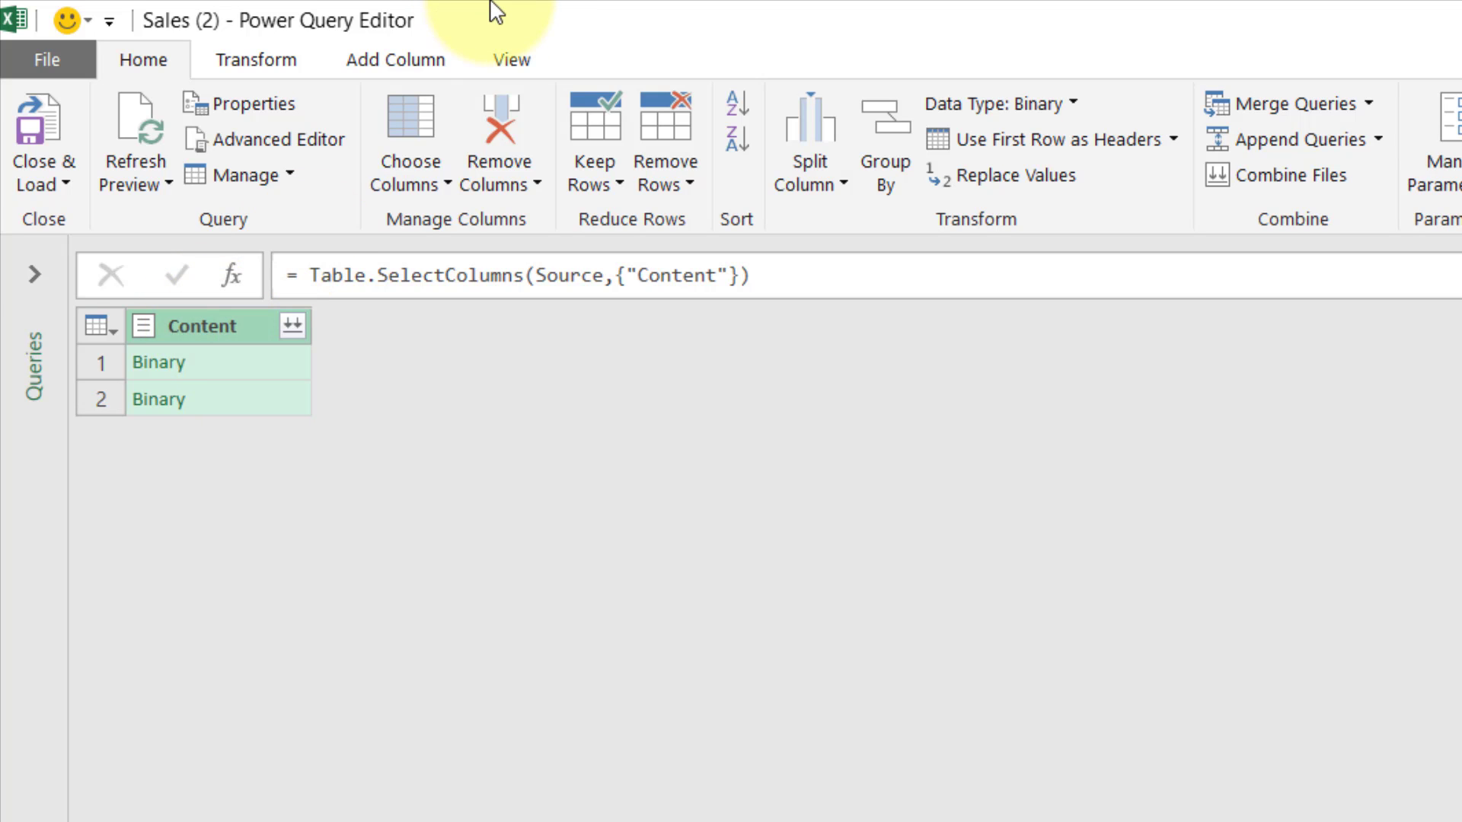
pyautogui.click(419, 63)
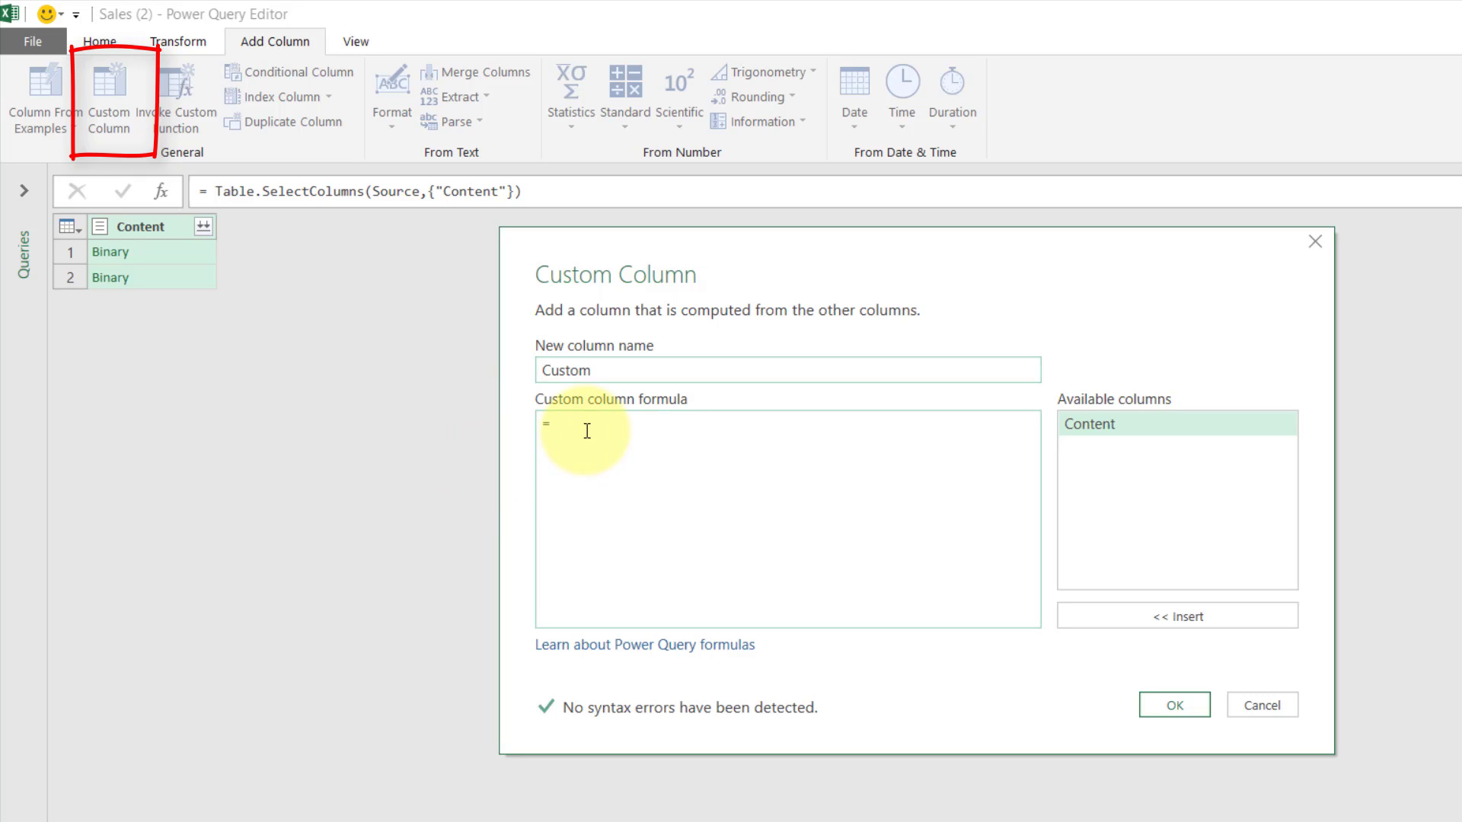
# Add a custom column named GetExcelData with formula Excel.Workbook([Content]).
pyautogui.click(587, 431)
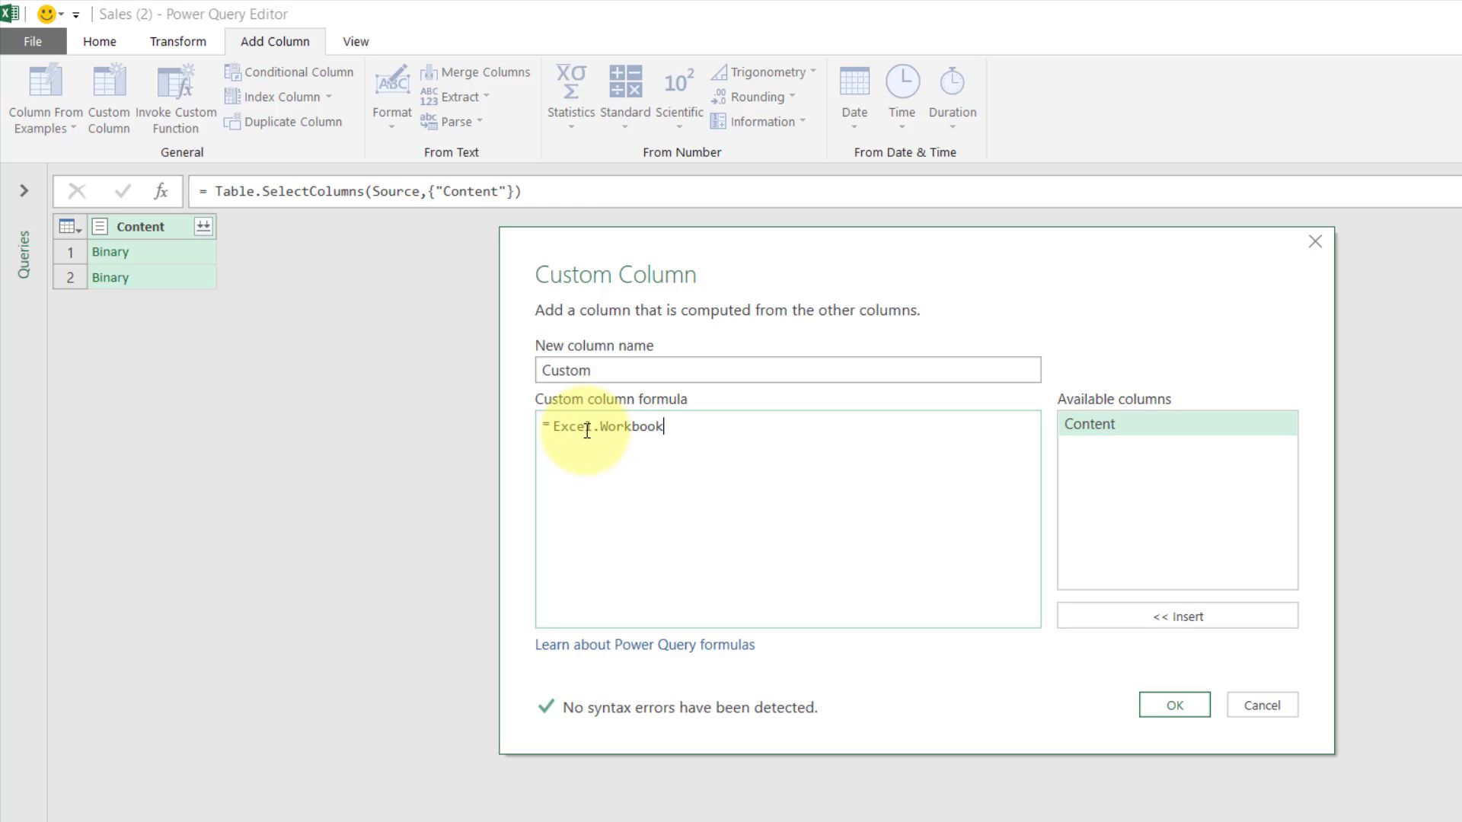
pyautogui.doubleClick(1111, 422)
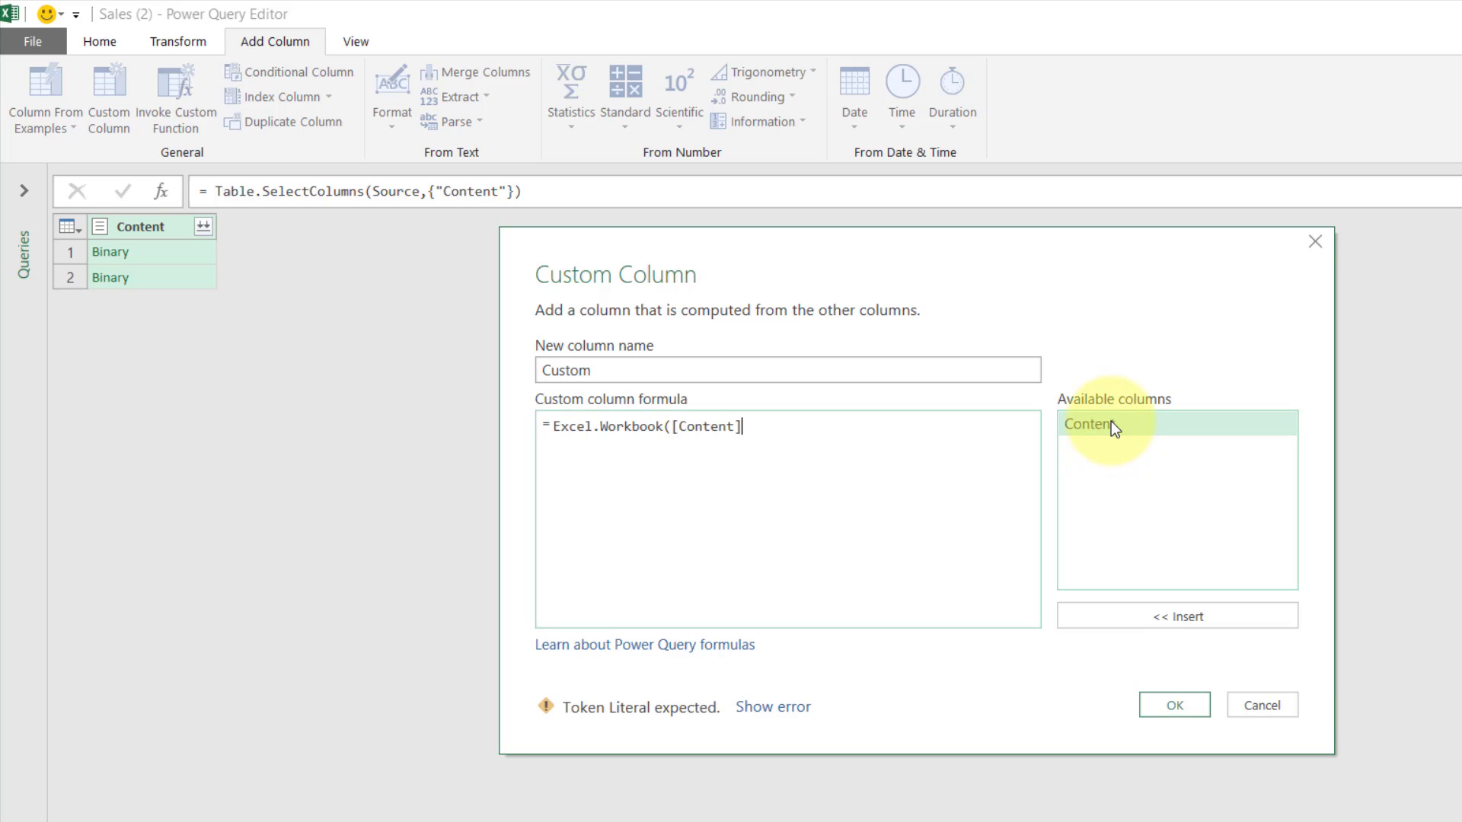
pyautogui.write(')')
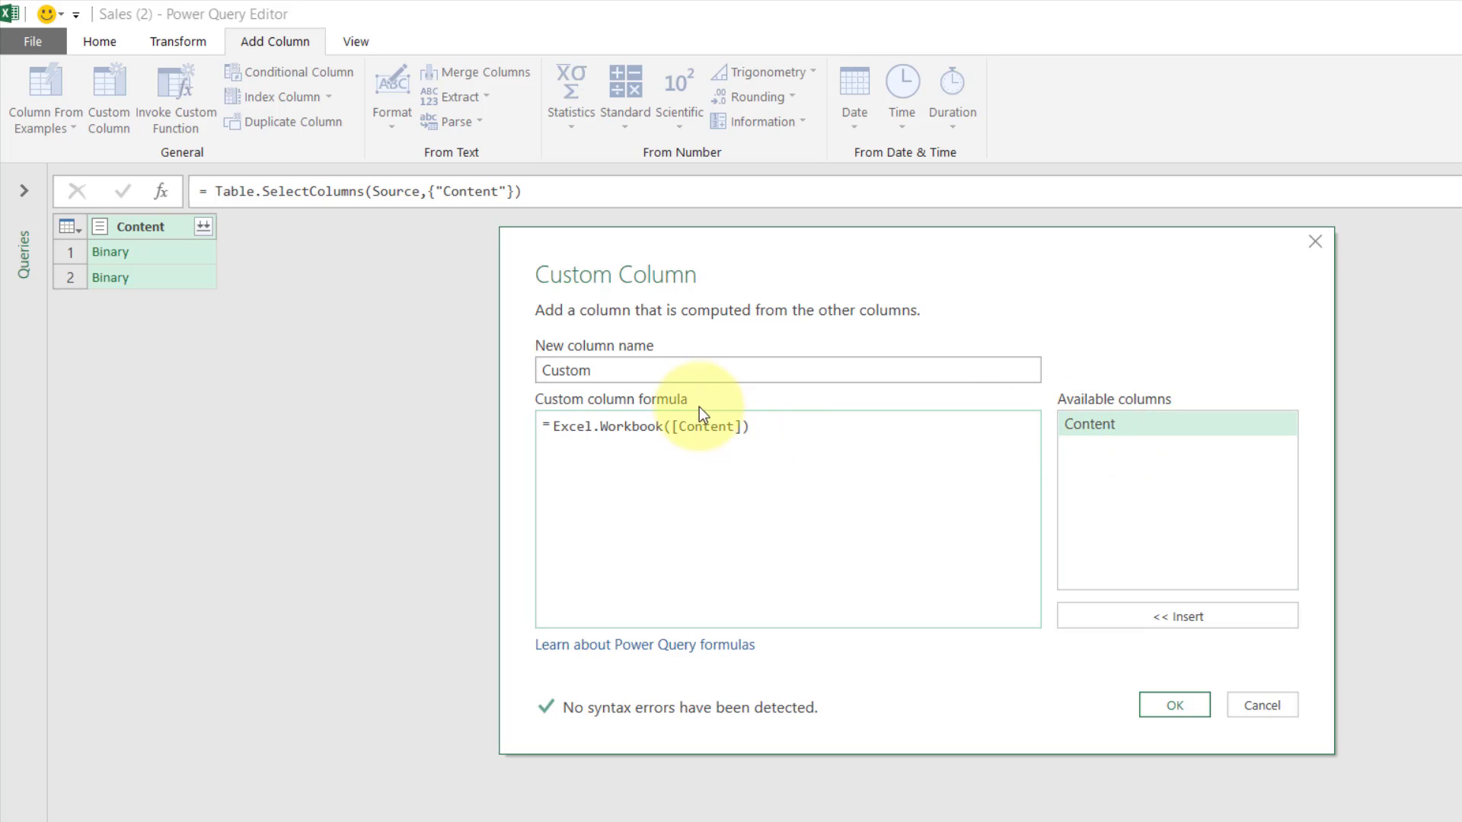
pyautogui.moveTo(652, 372); pyautogui.dragTo(347, 355)
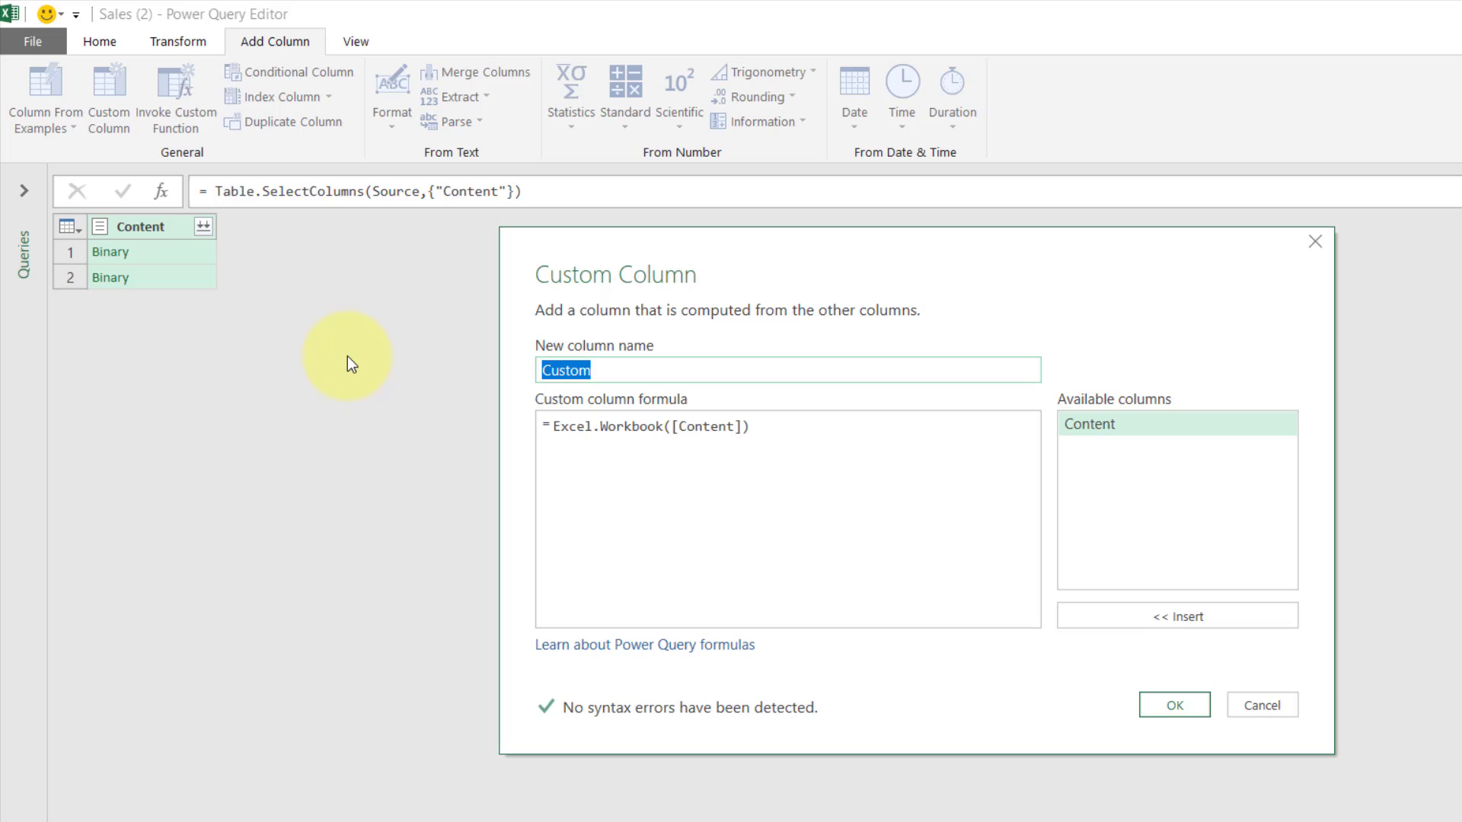
pyautogui.write('Data')
pyautogui.press('Home')
pyautogui.write('GetExcel')
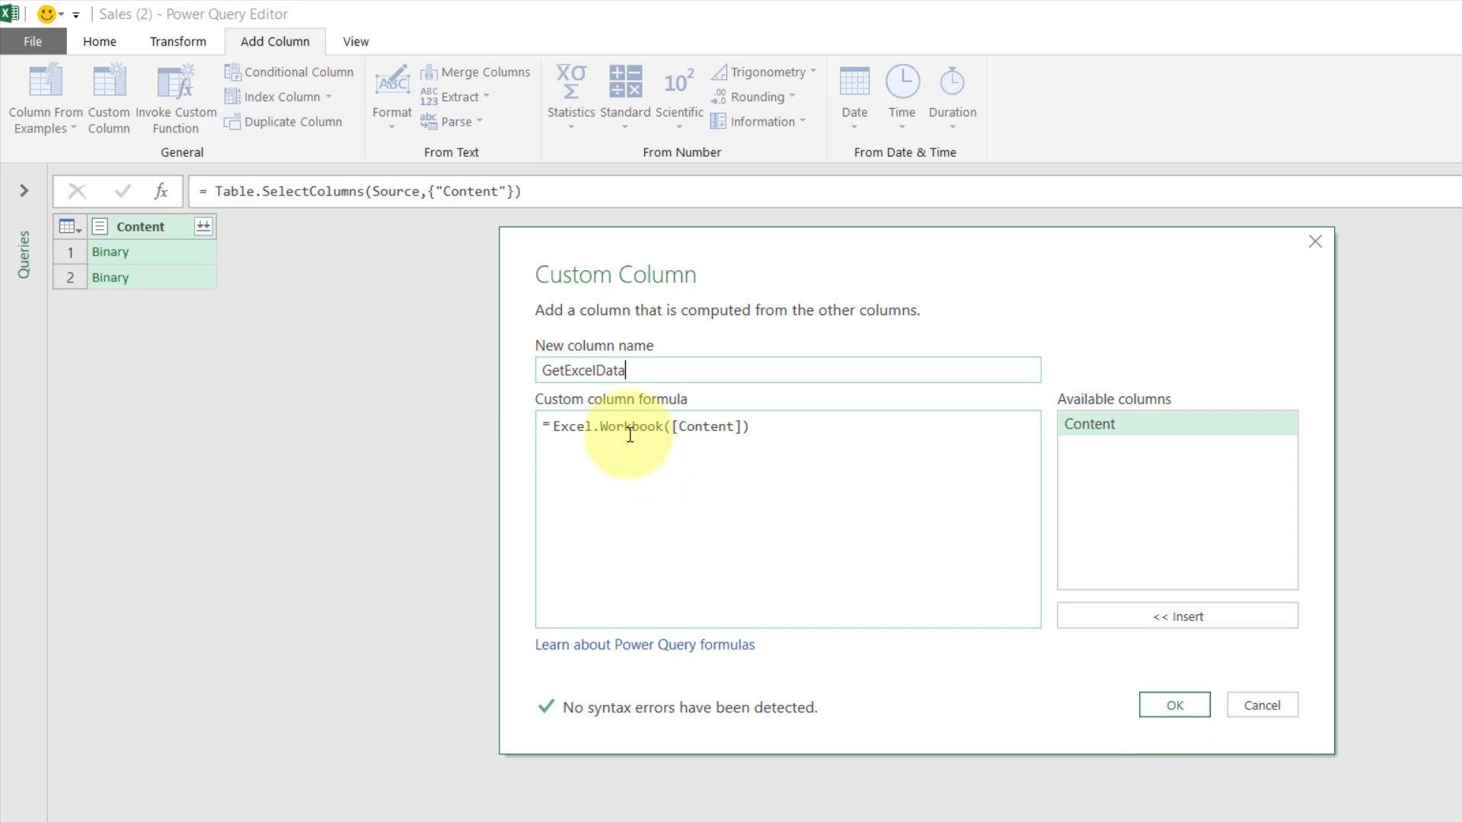
pyautogui.click(729, 427)
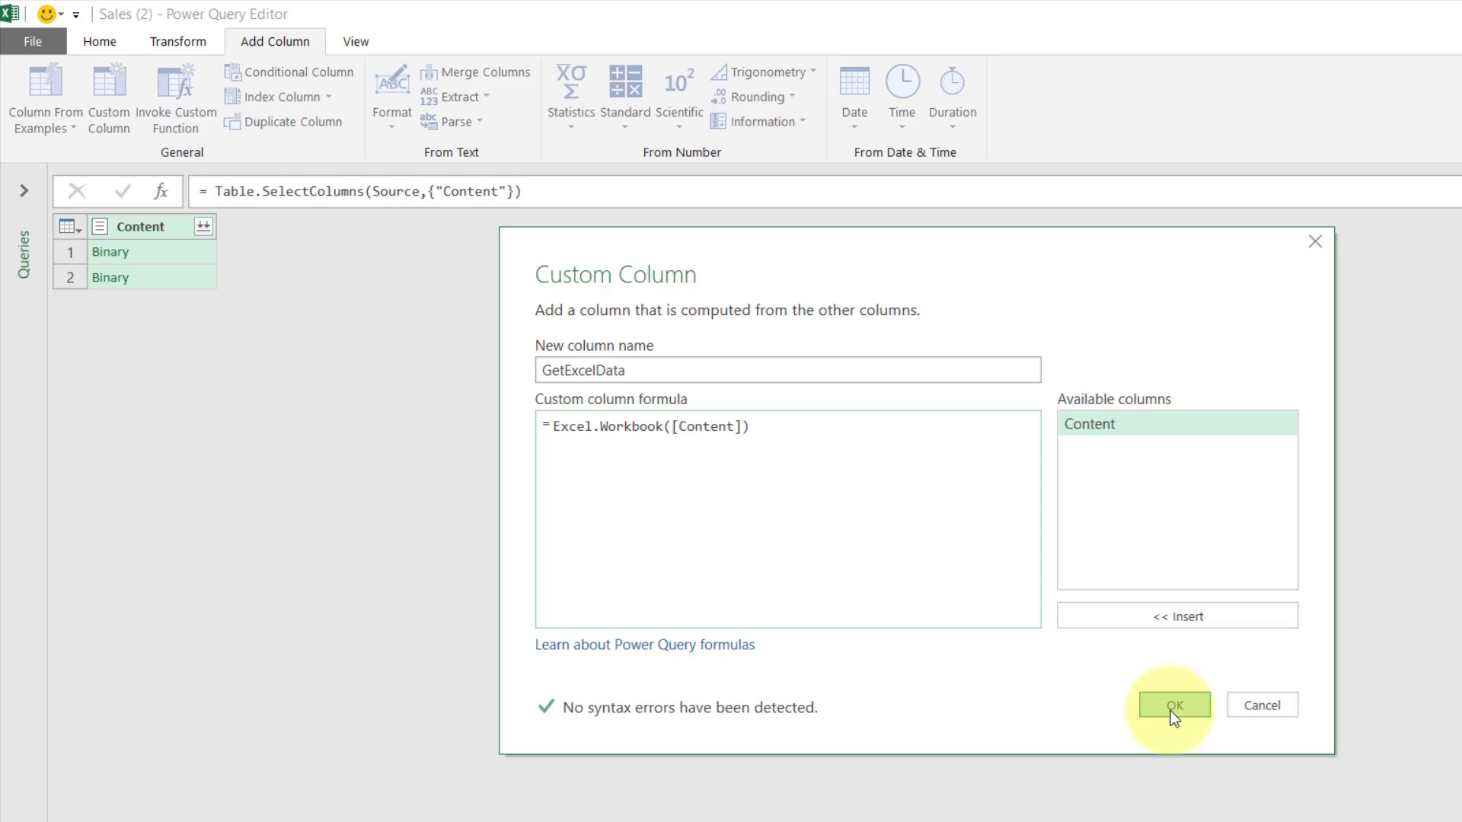
pyautogui.click(1174, 706)
pyautogui.click(281, 254)
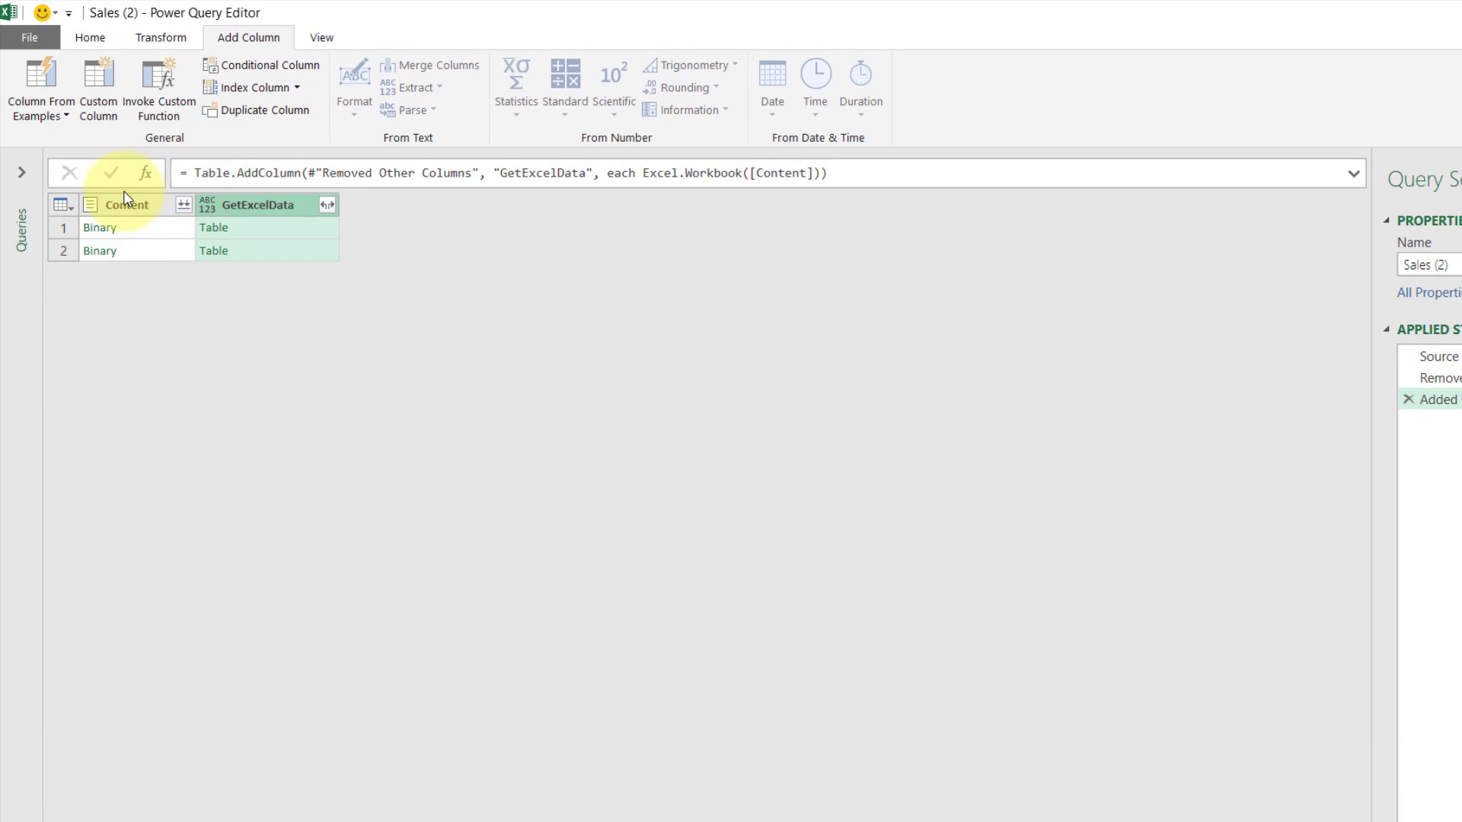
# Remove the Content column.
pyautogui.click(126, 204)
pyautogui.rightClick(137, 205)
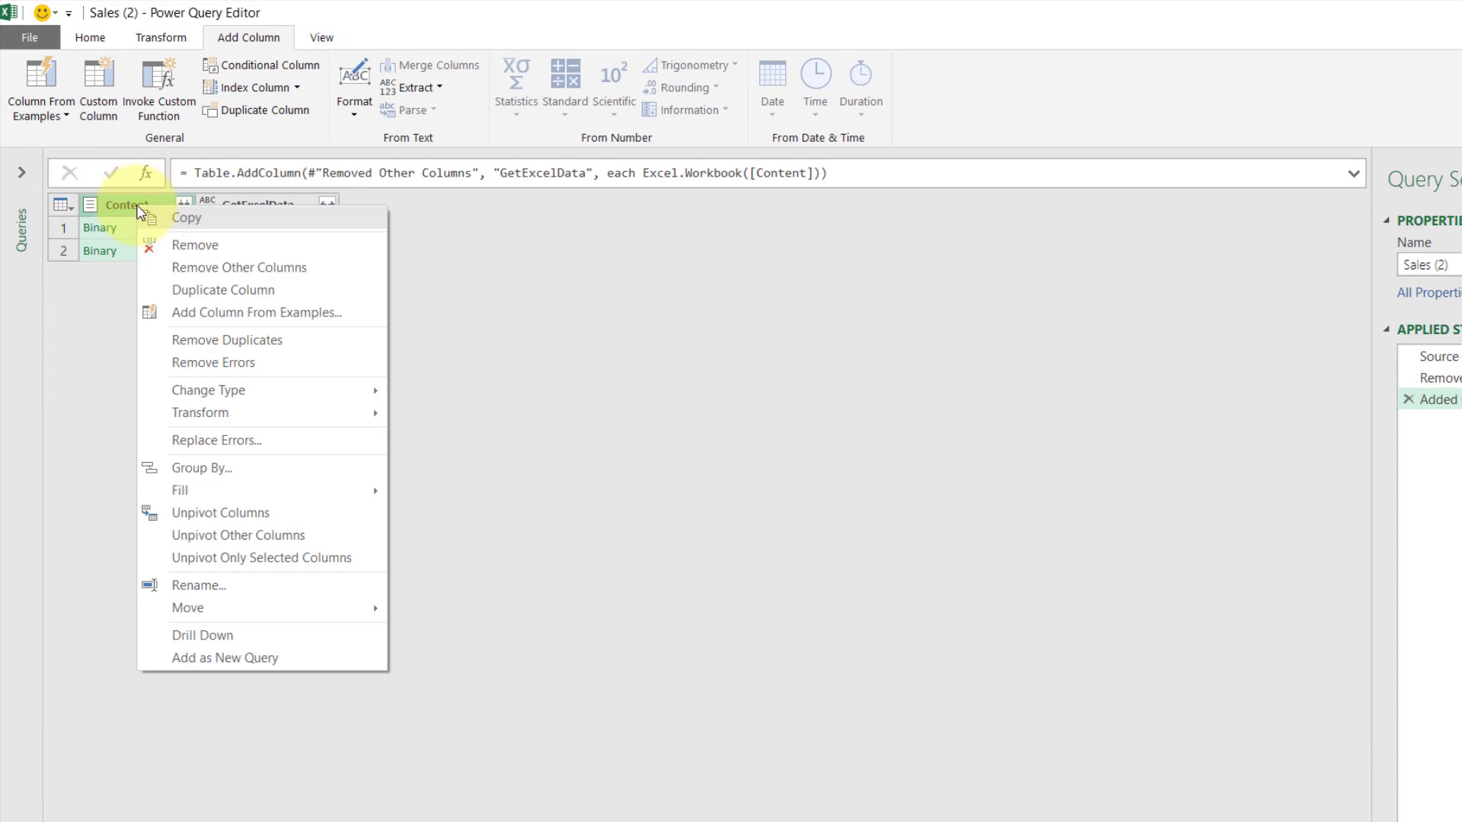
pyautogui.click(212, 246)
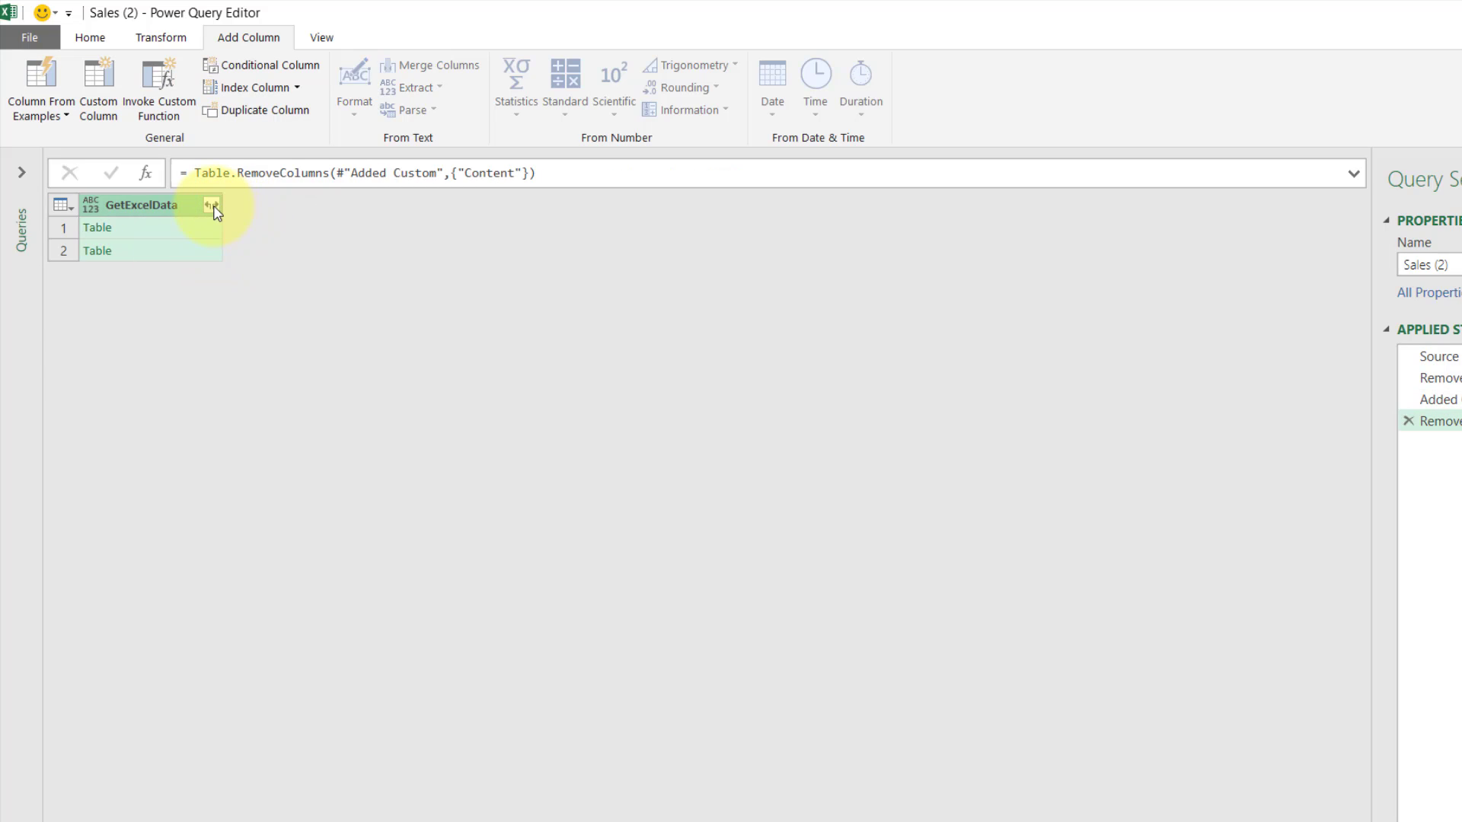
# Expand GetExcelData into its five columns without the original column name prefix.
pyautogui.click(213, 206)
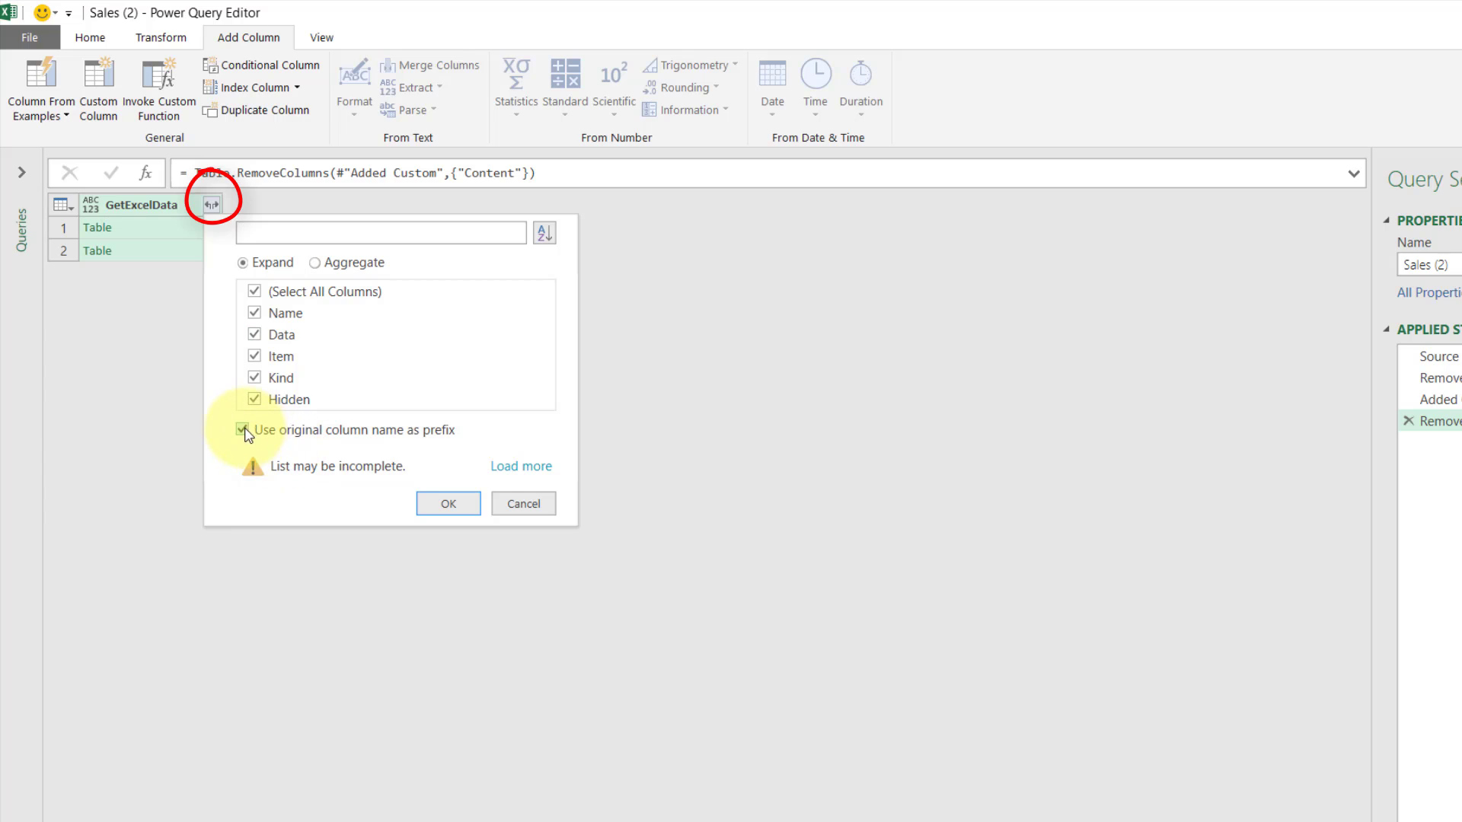
pyautogui.click(252, 435)
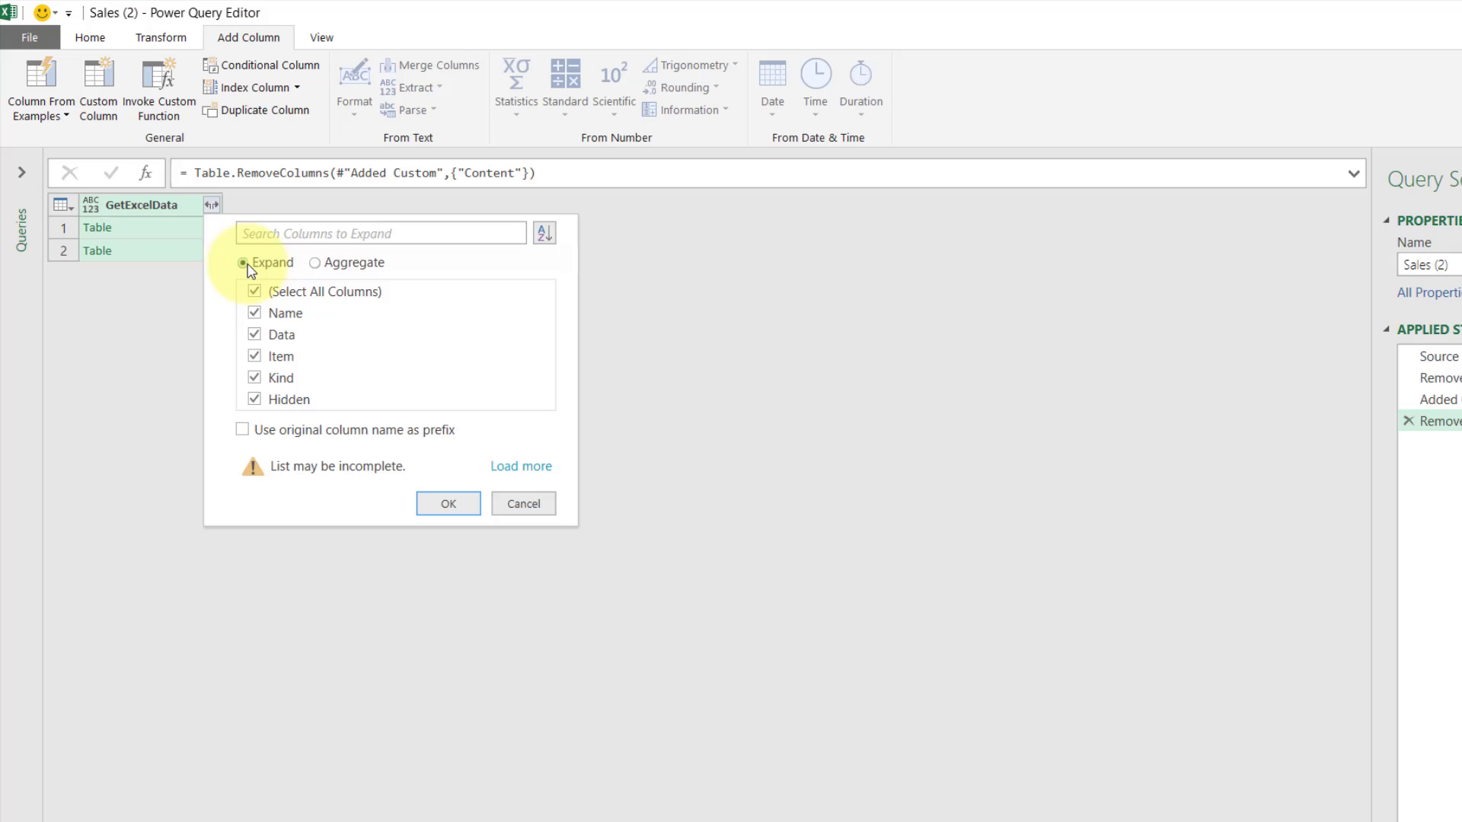
pyautogui.click(449, 504)
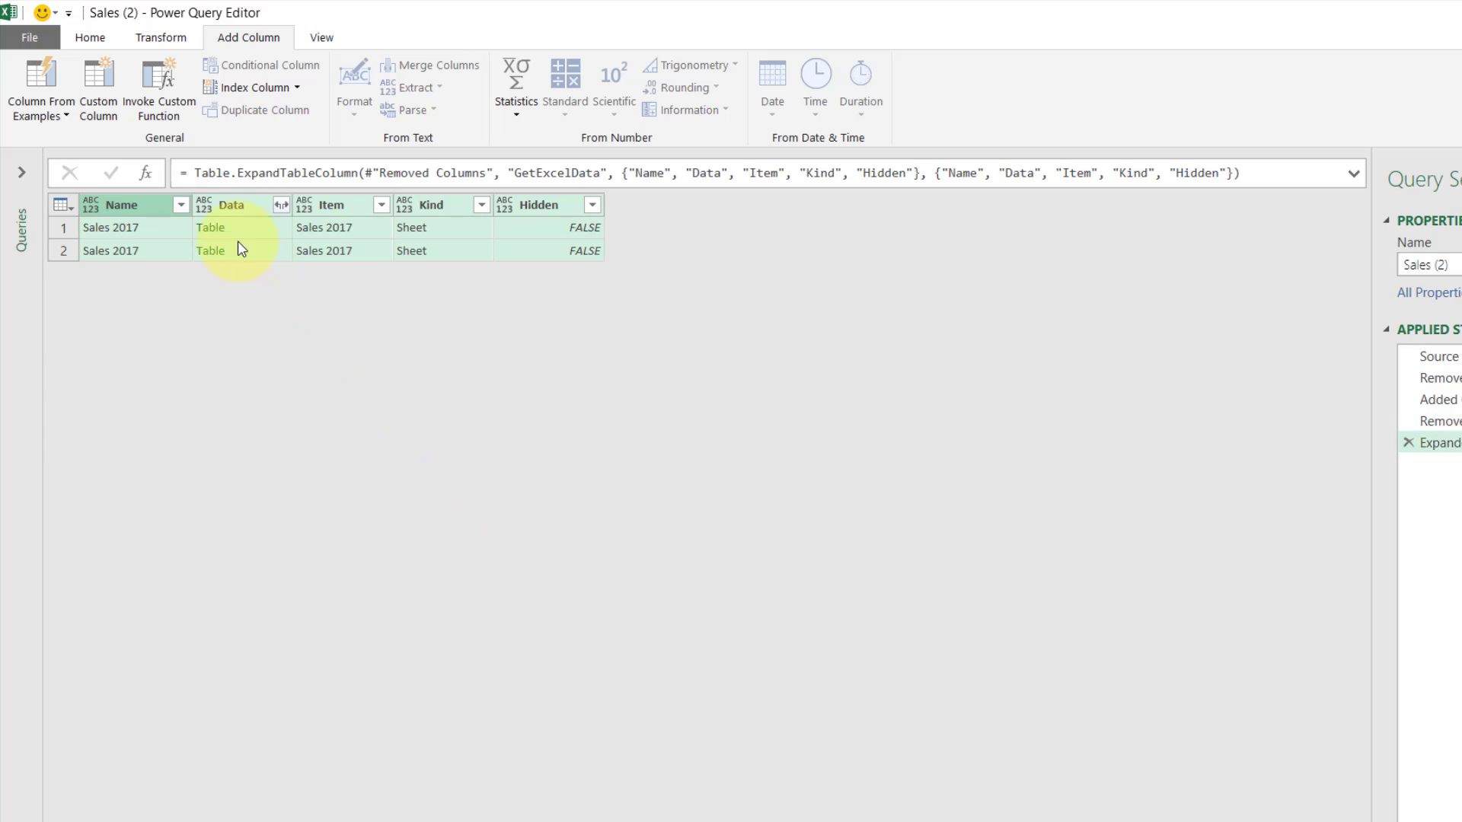
# Preview each file's sheet data, then keep only the Data column.
pyautogui.click(243, 233)
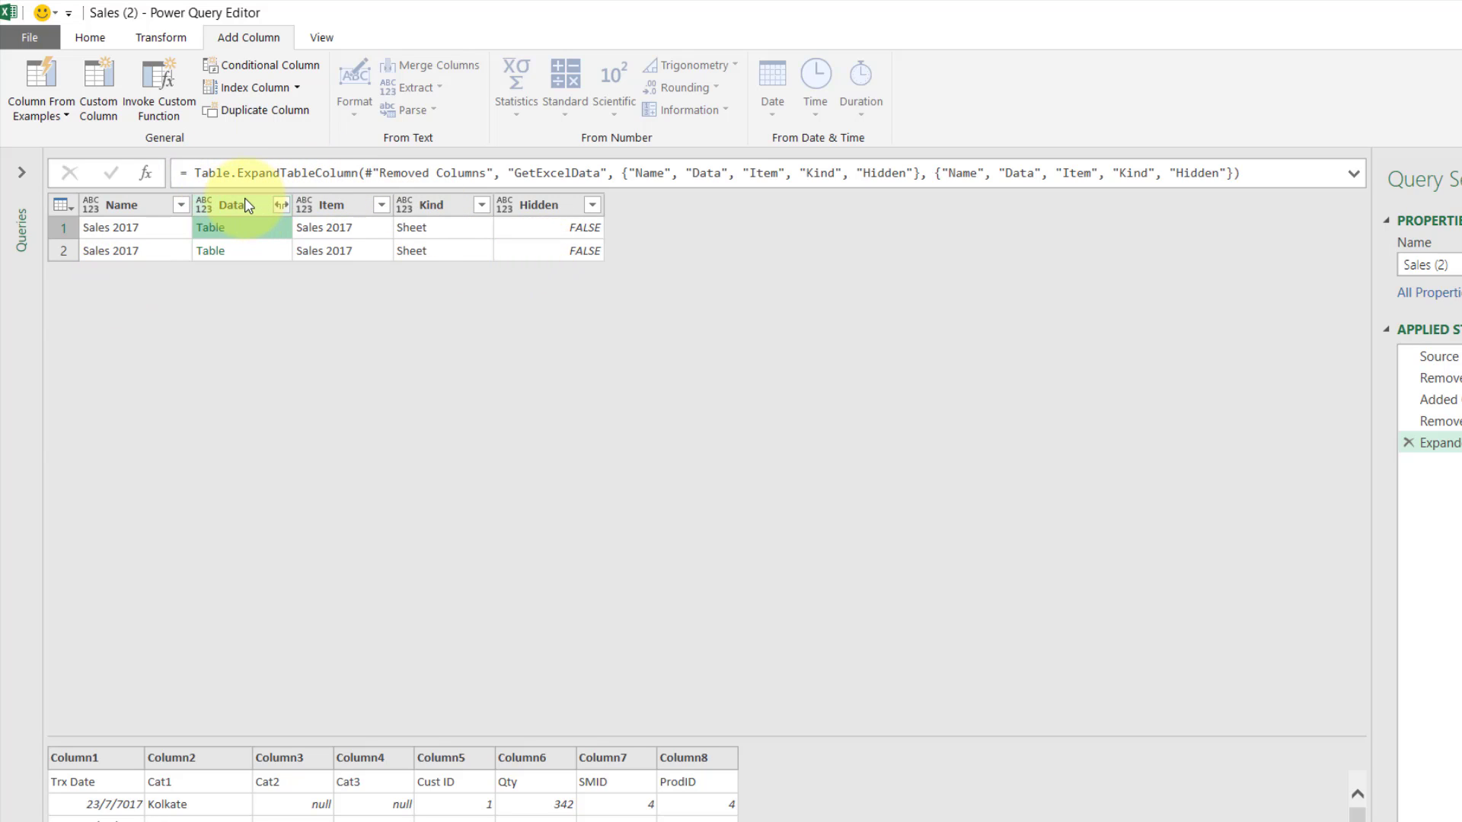
pyautogui.click(242, 256)
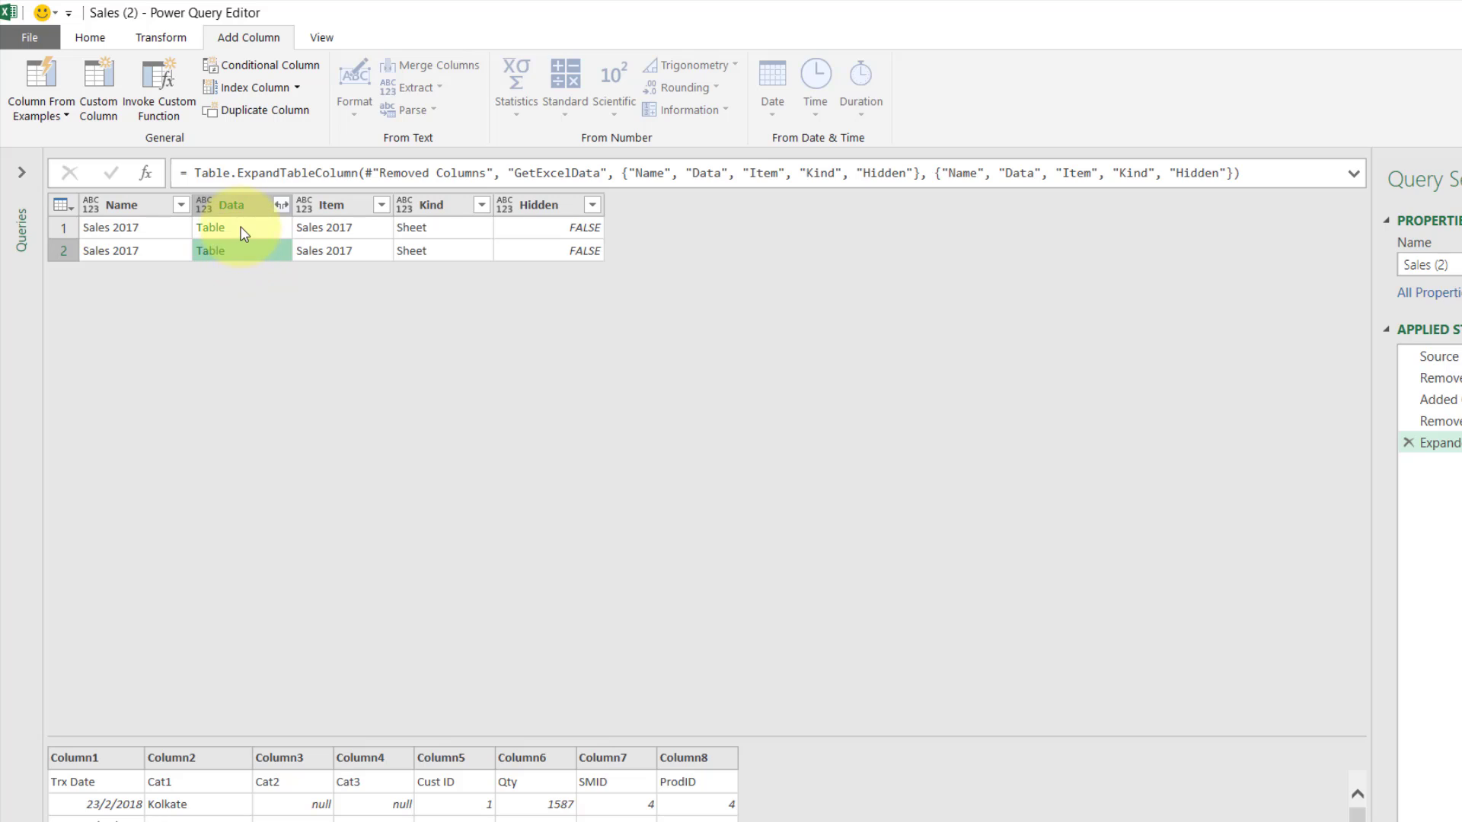
pyautogui.click(239, 228)
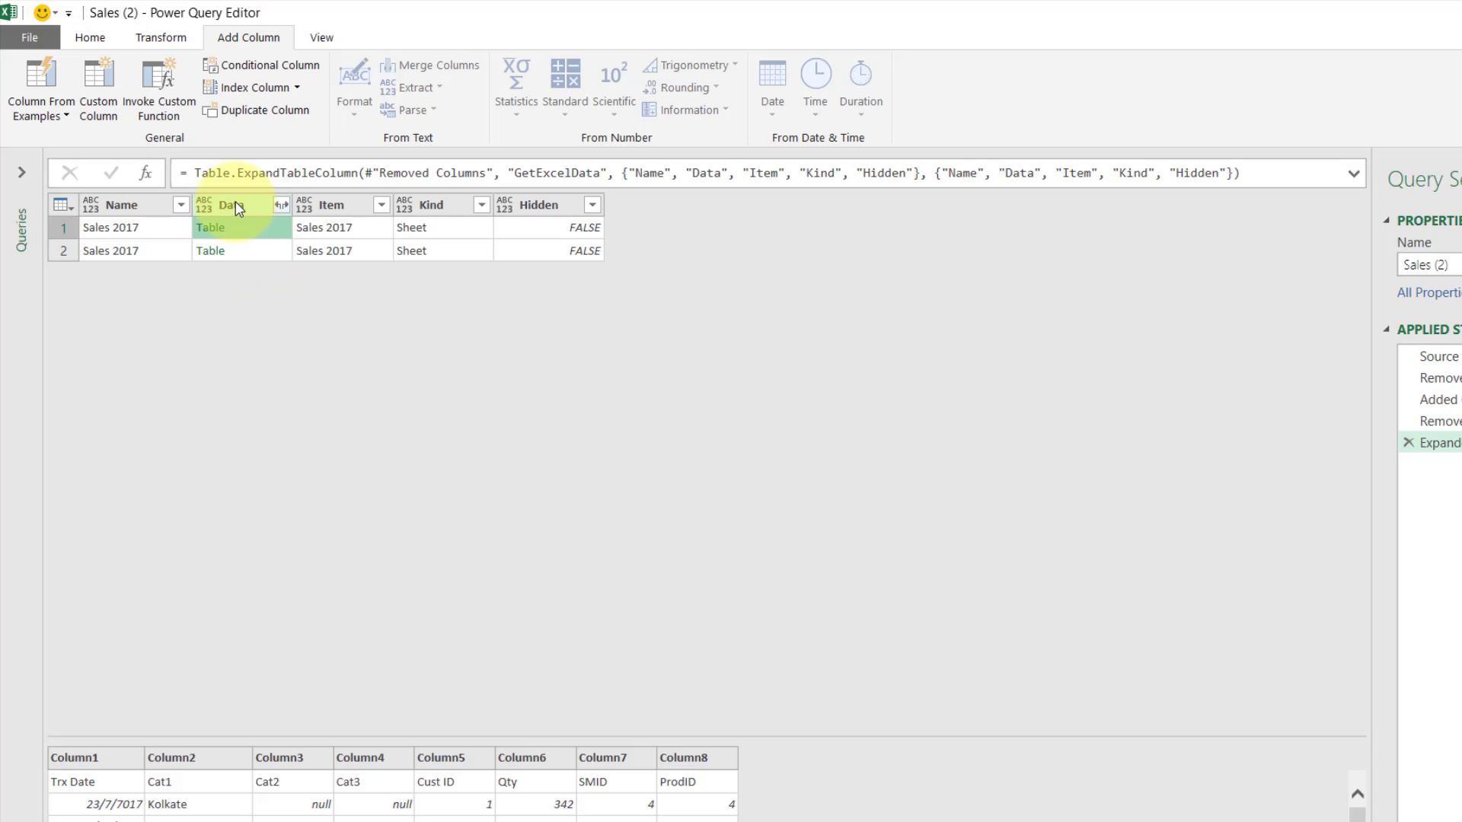
pyautogui.rightClick(238, 208)
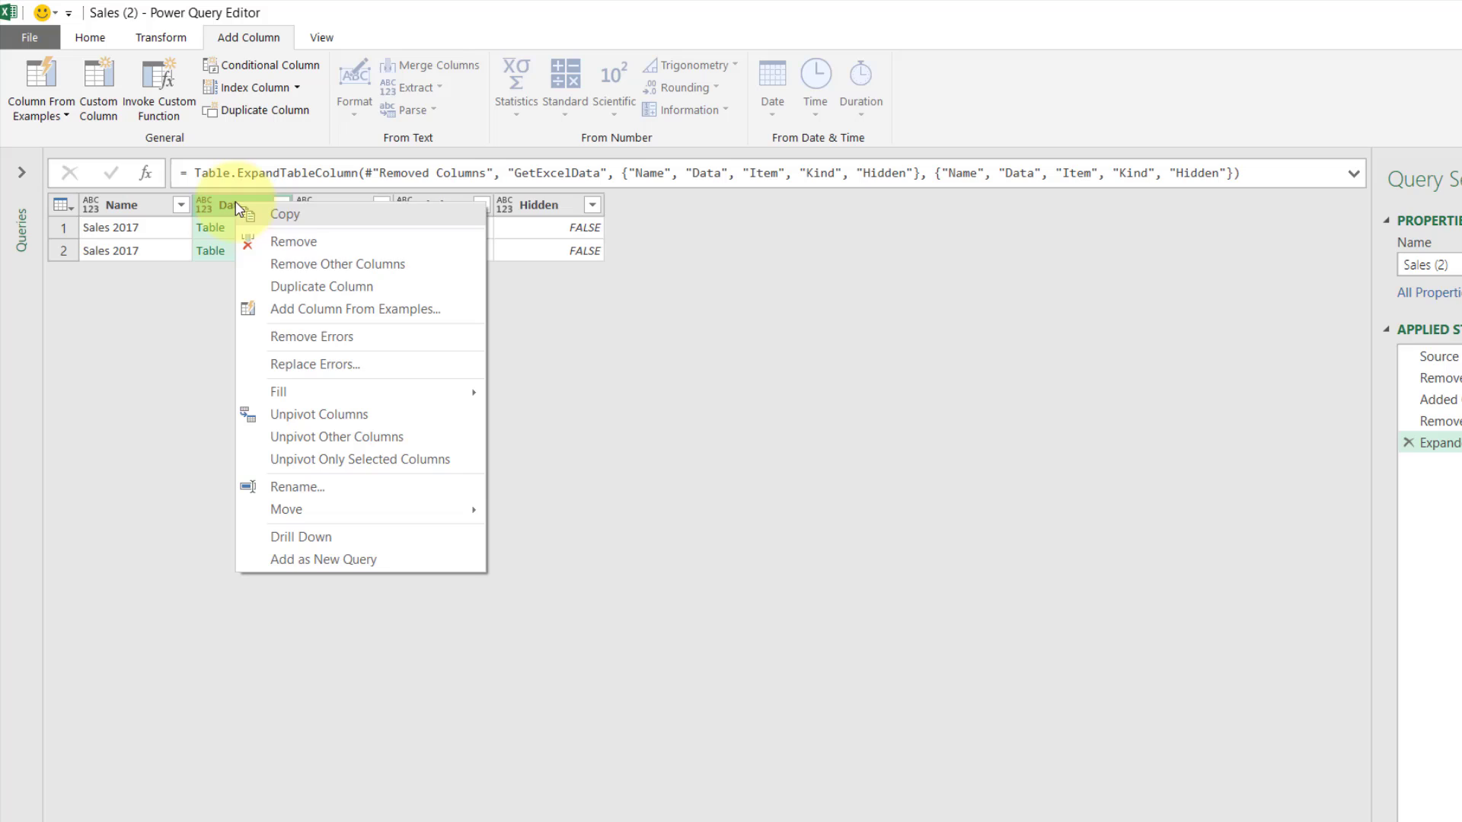
pyautogui.click(317, 266)
# Preview and compare the two files' tables in the Data column.
pyautogui.click(143, 227)
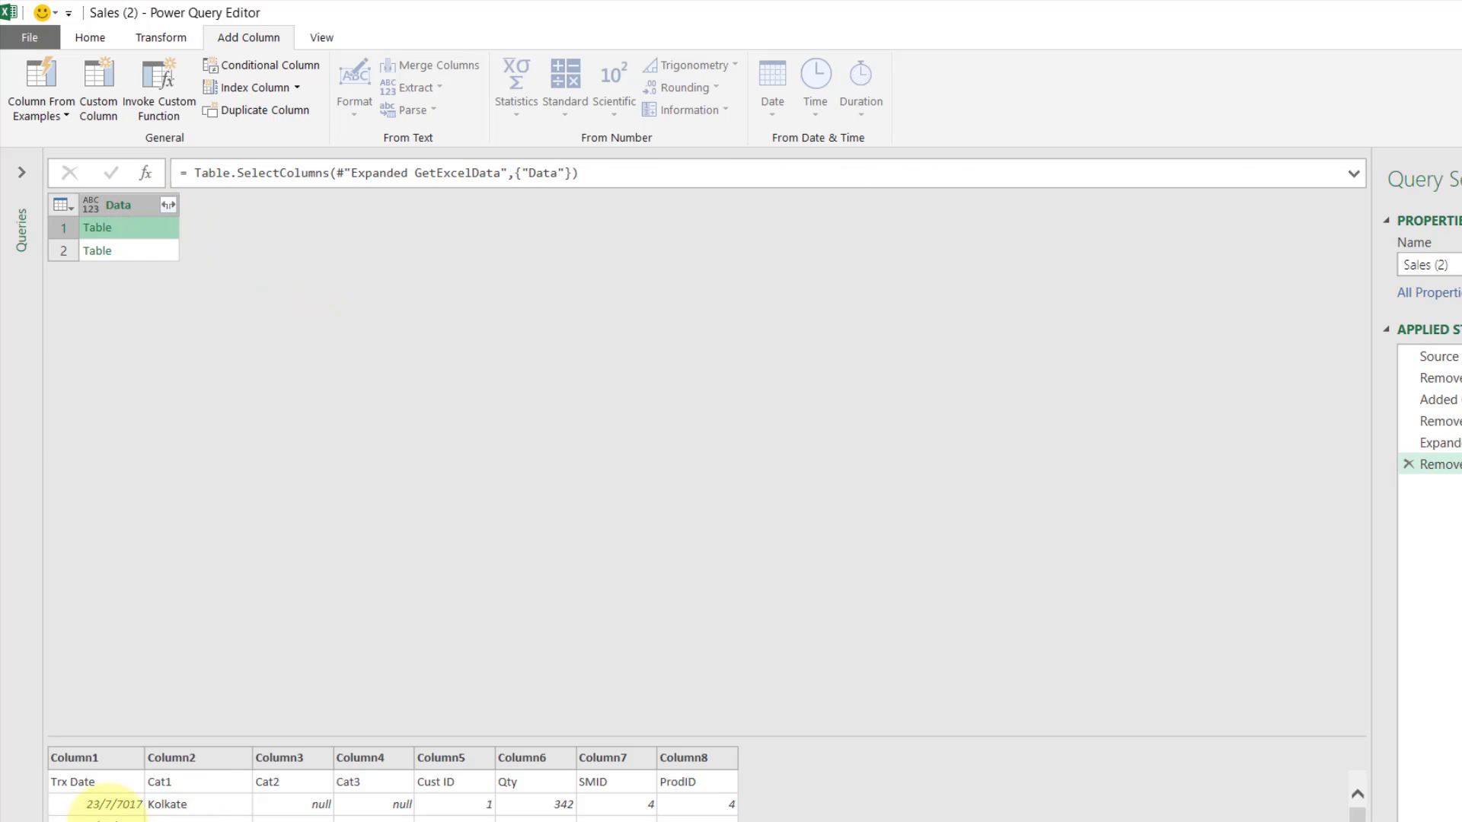
pyautogui.click(147, 251)
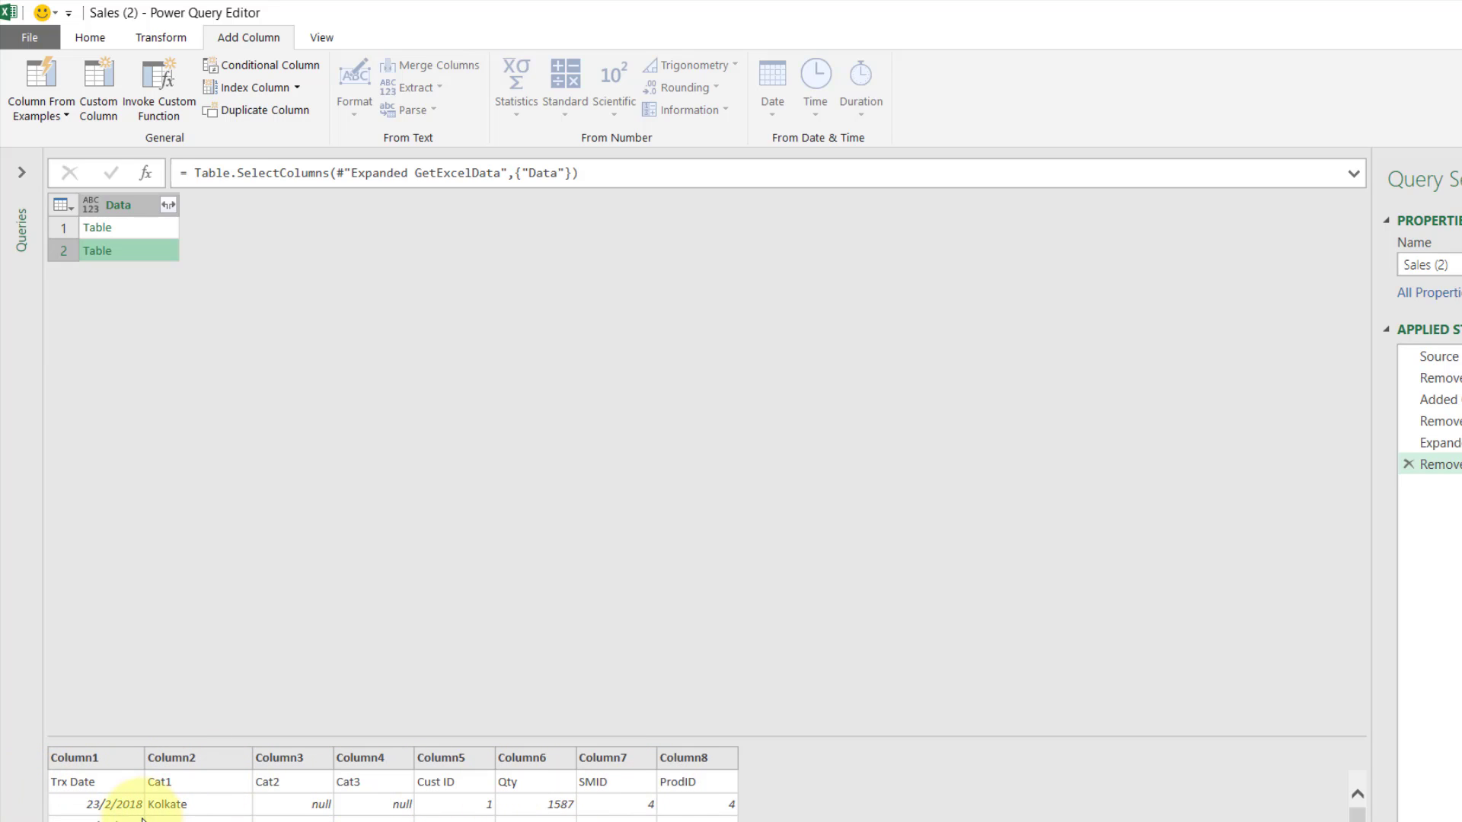
pyautogui.click(162, 246)
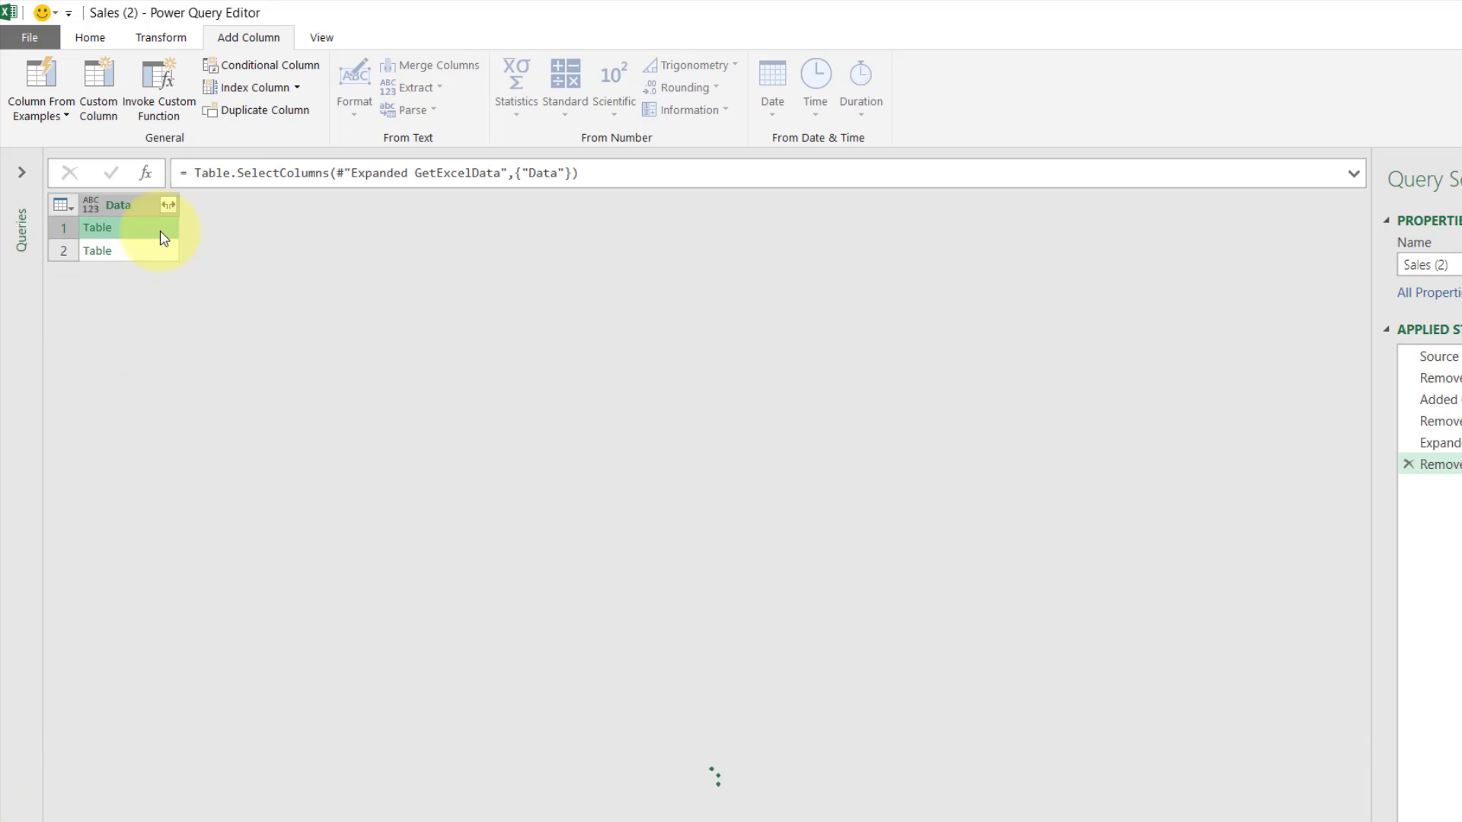
pyautogui.click(133, 234)
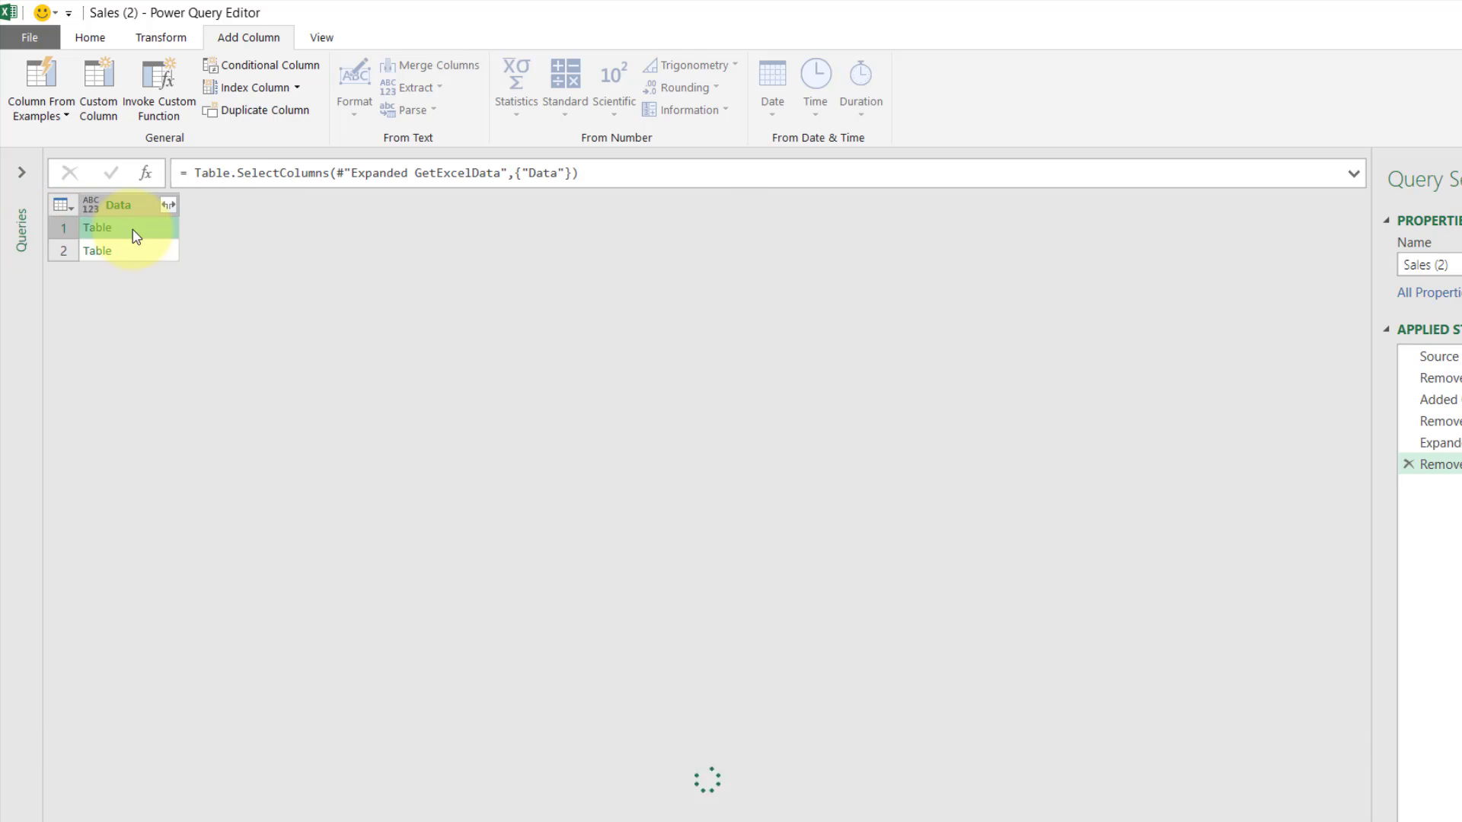
pyautogui.click(147, 254)
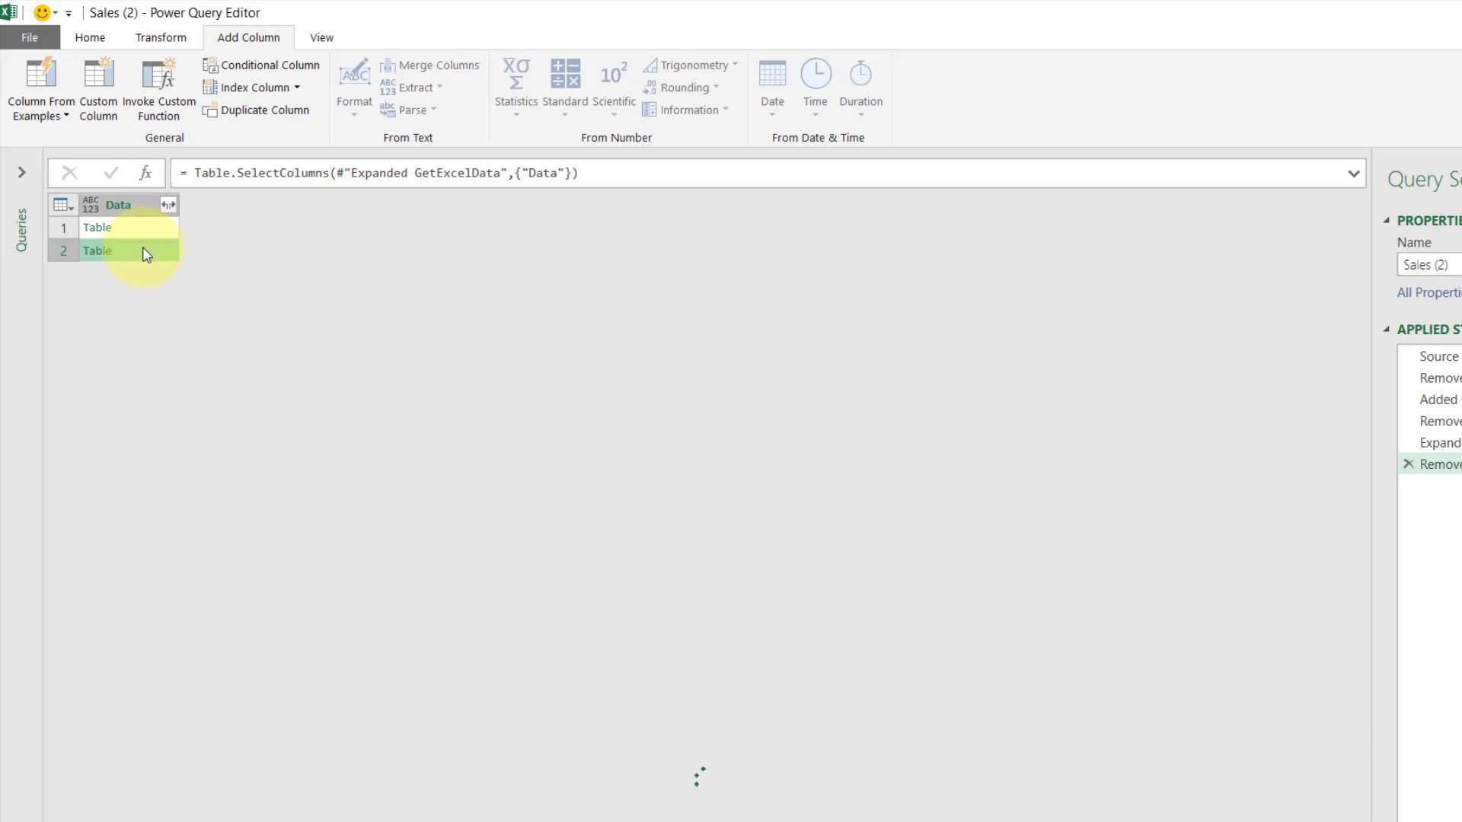
pyautogui.click(144, 232)
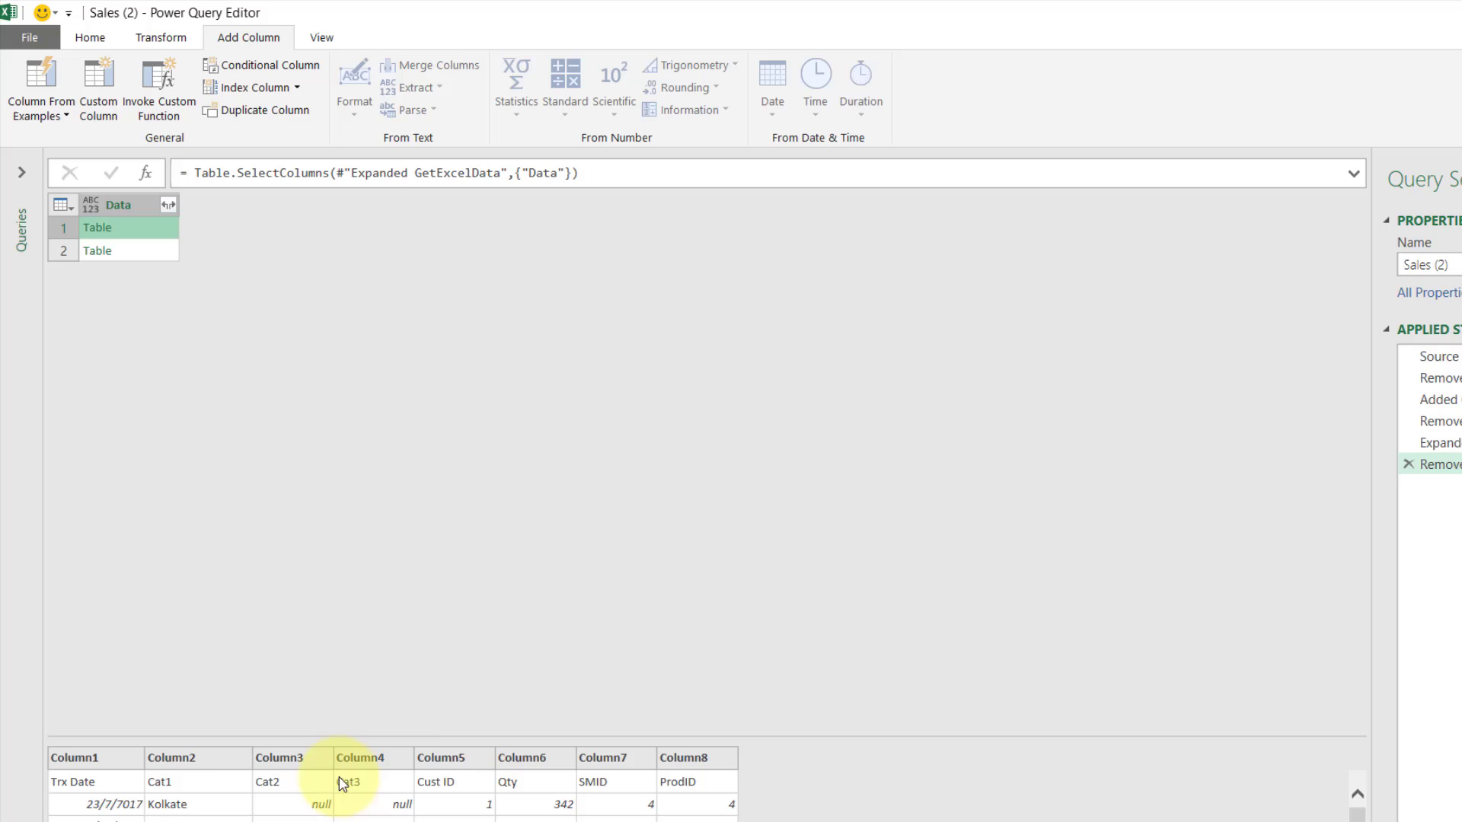
pyautogui.click(103, 79)
# Add a custom column named PromoteMyHeader with formula Table.PromoteHeader([Data]).
pyautogui.click(535, 398)
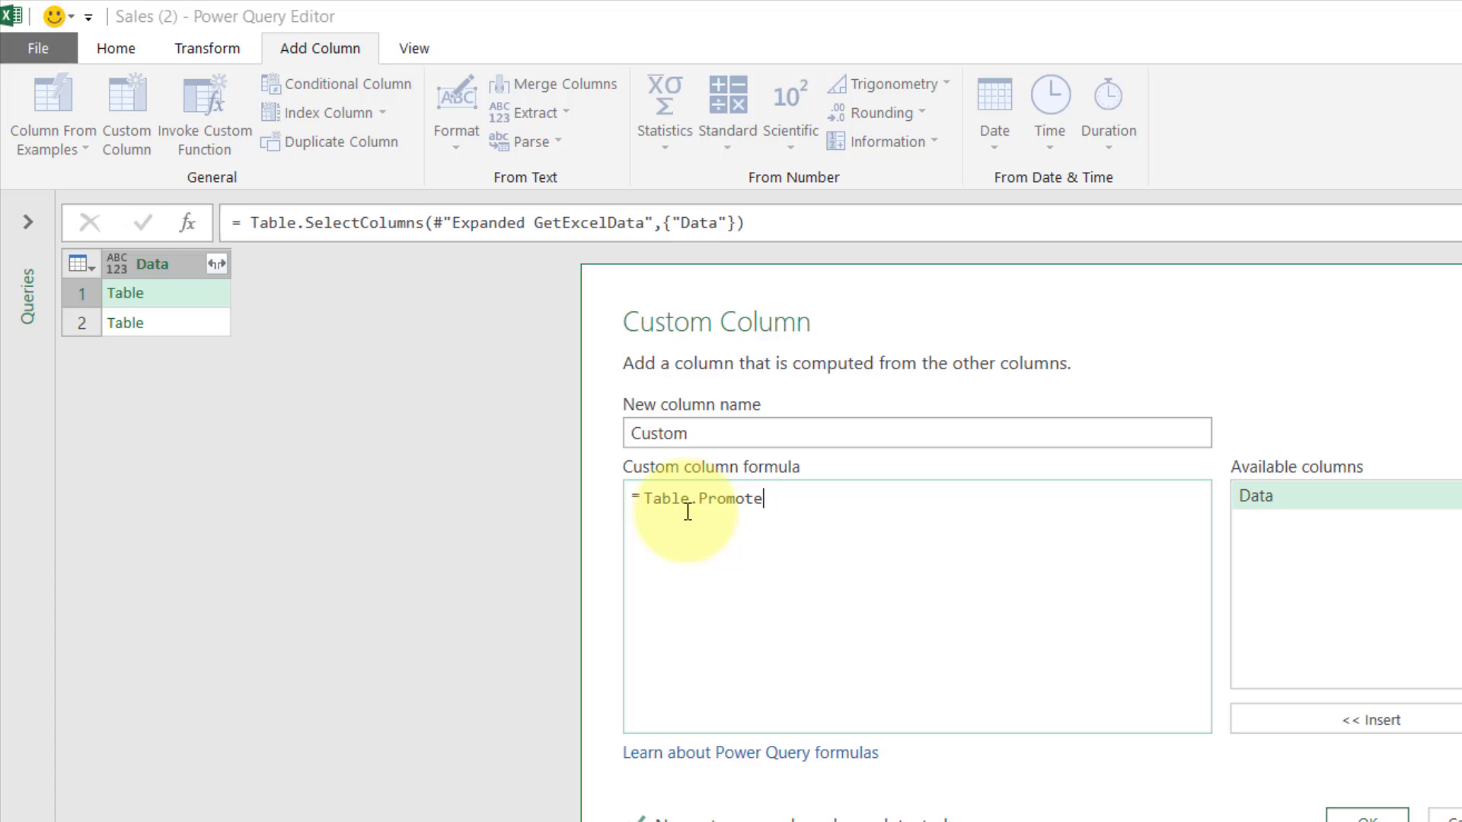
pyautogui.write('Header(')
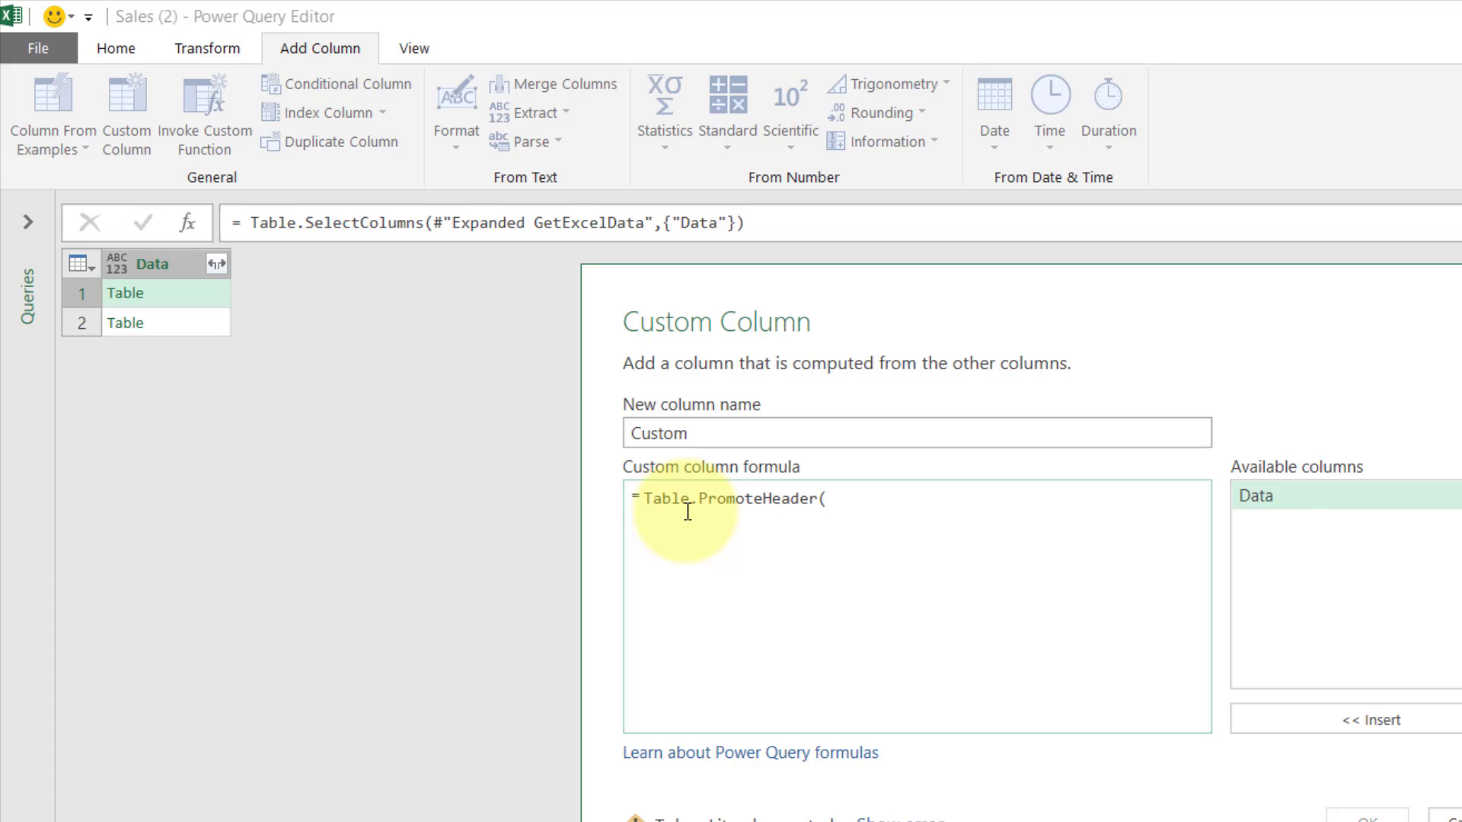
pyautogui.doubleClick(1287, 497)
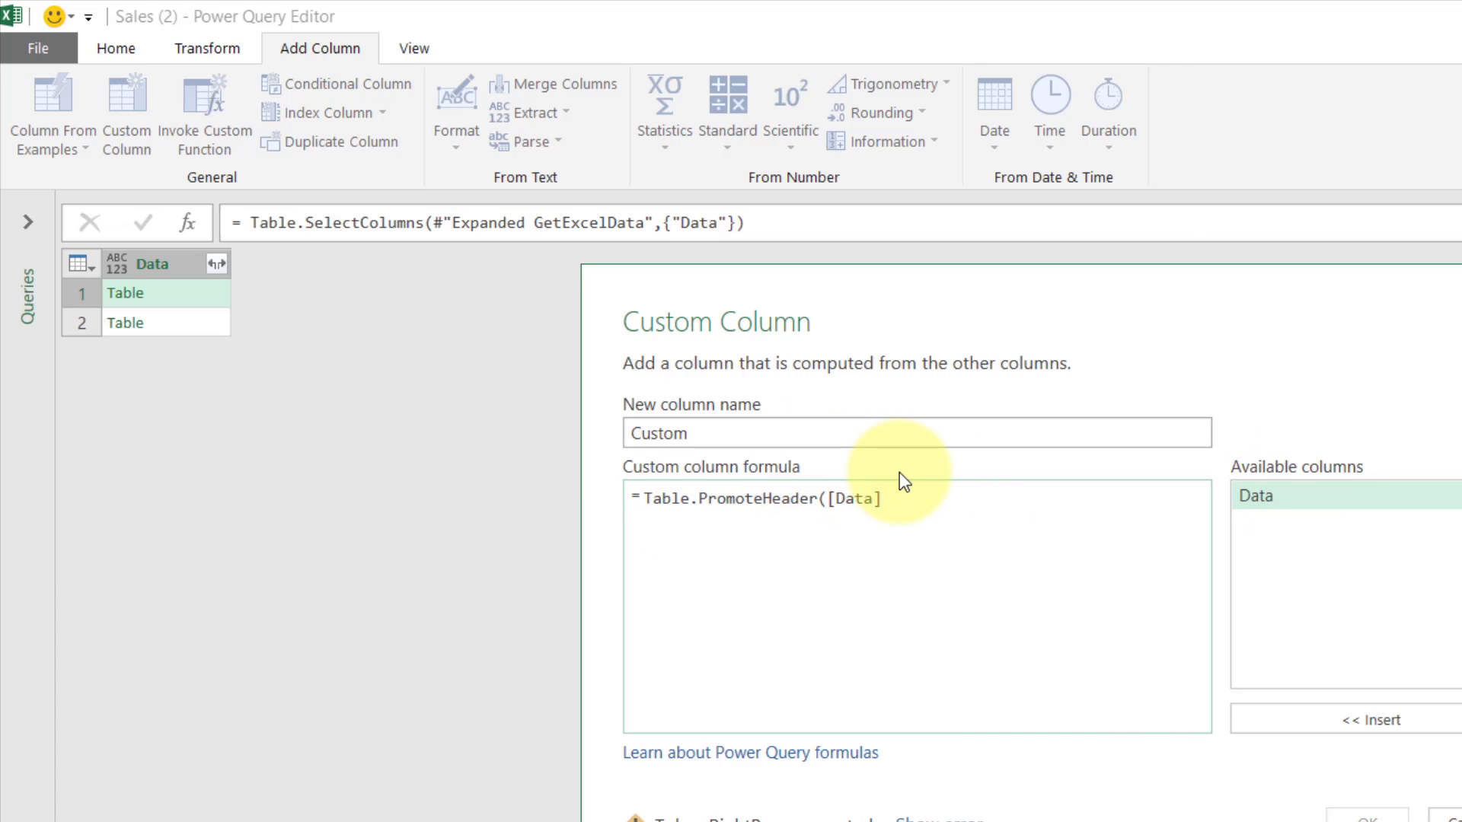
pyautogui.write(')')
pyautogui.moveTo(878, 437); pyautogui.dragTo(291, 440)
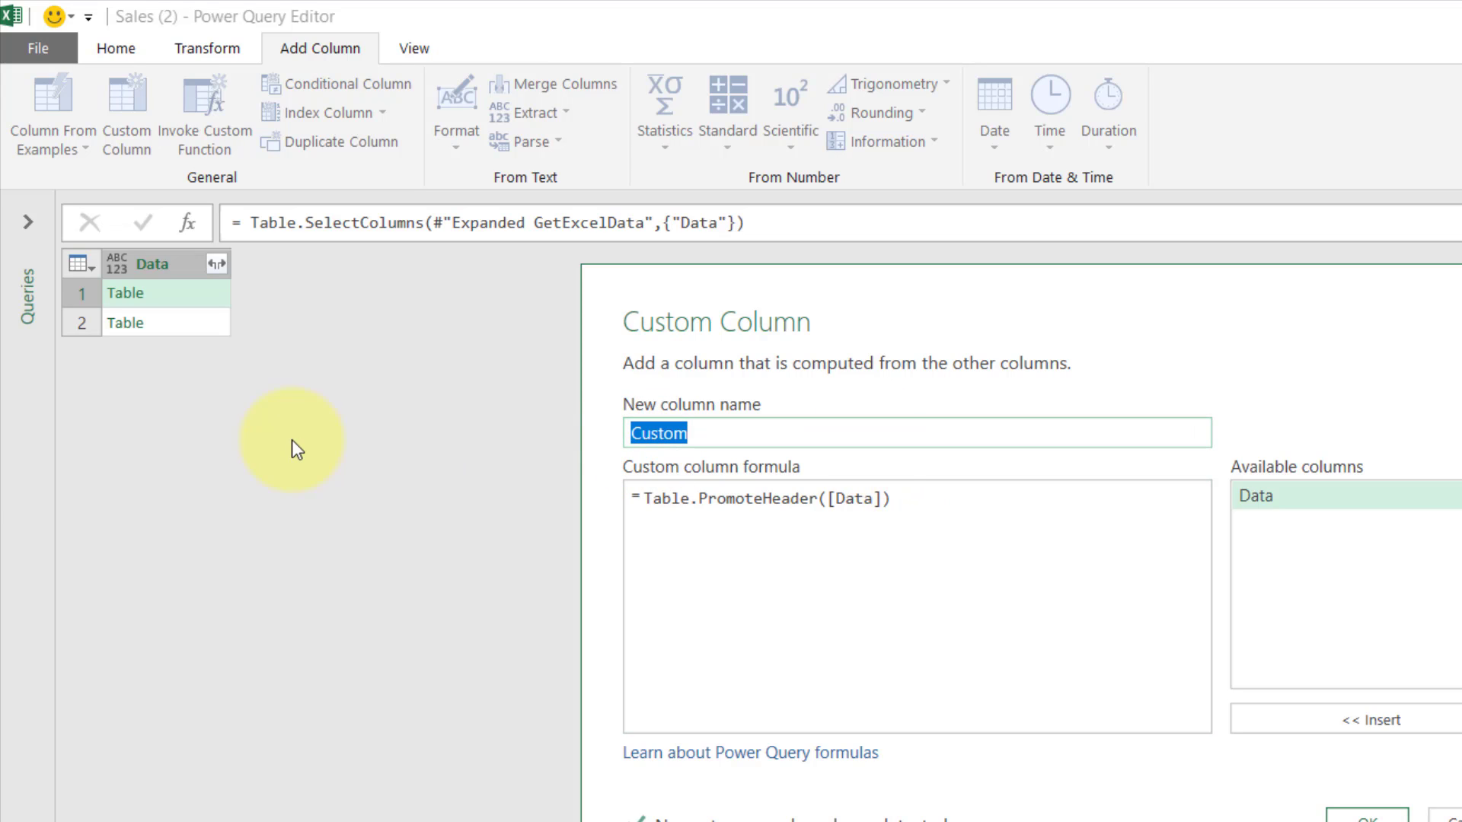
pyautogui.write('Promo')
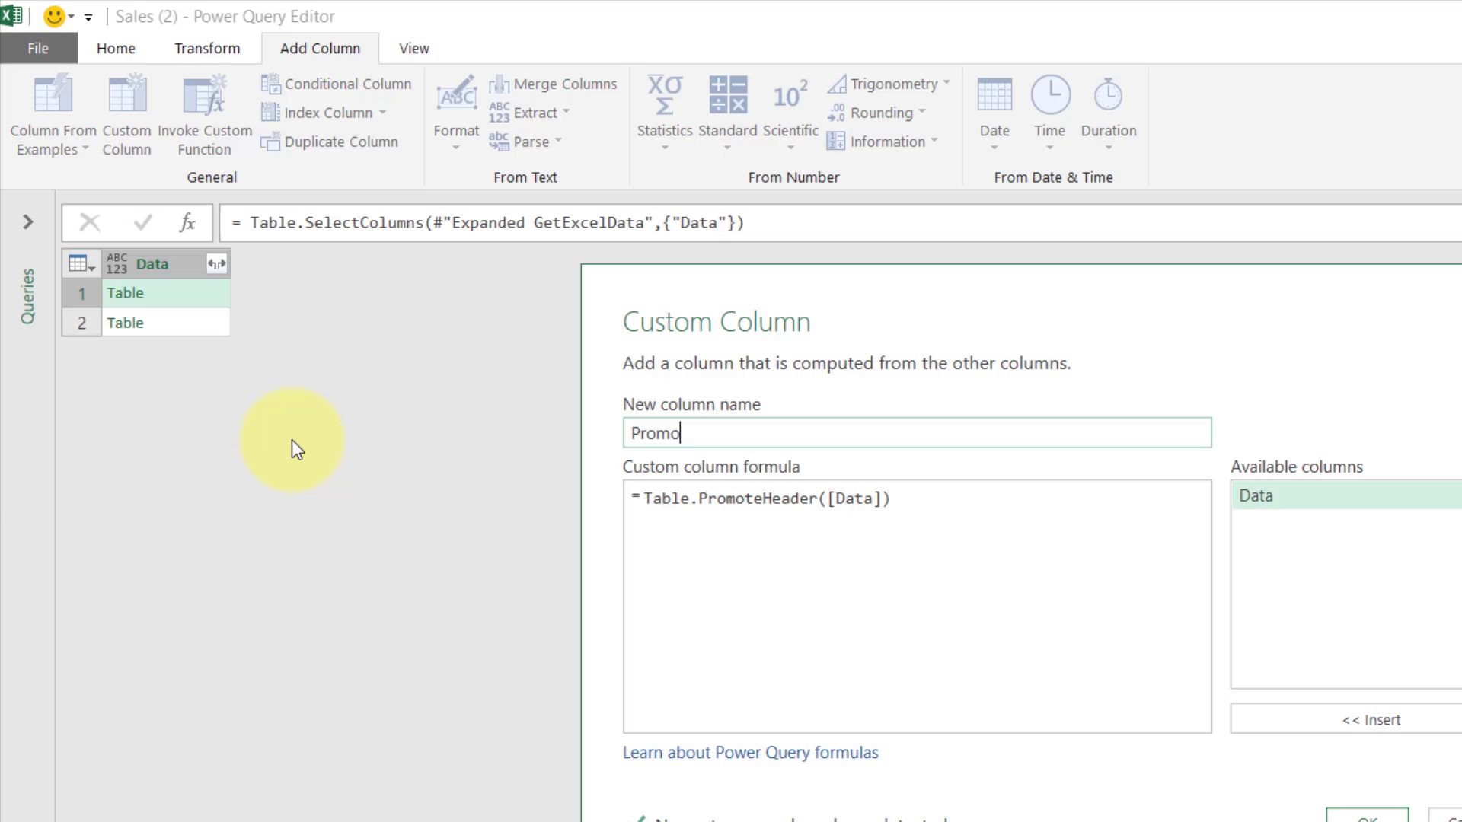
pyautogui.write('teMyHeader')
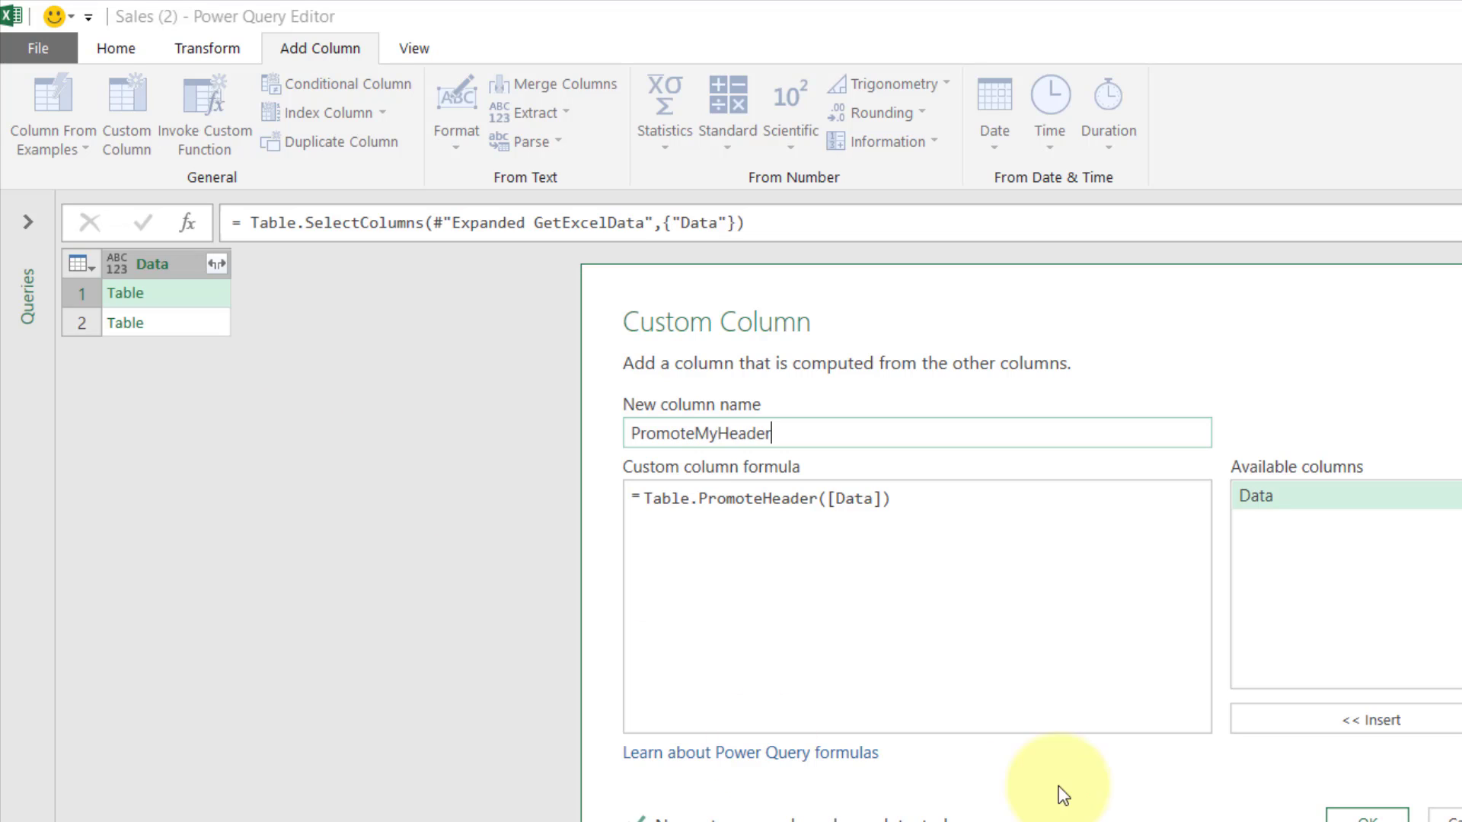
pyautogui.click(1355, 814)
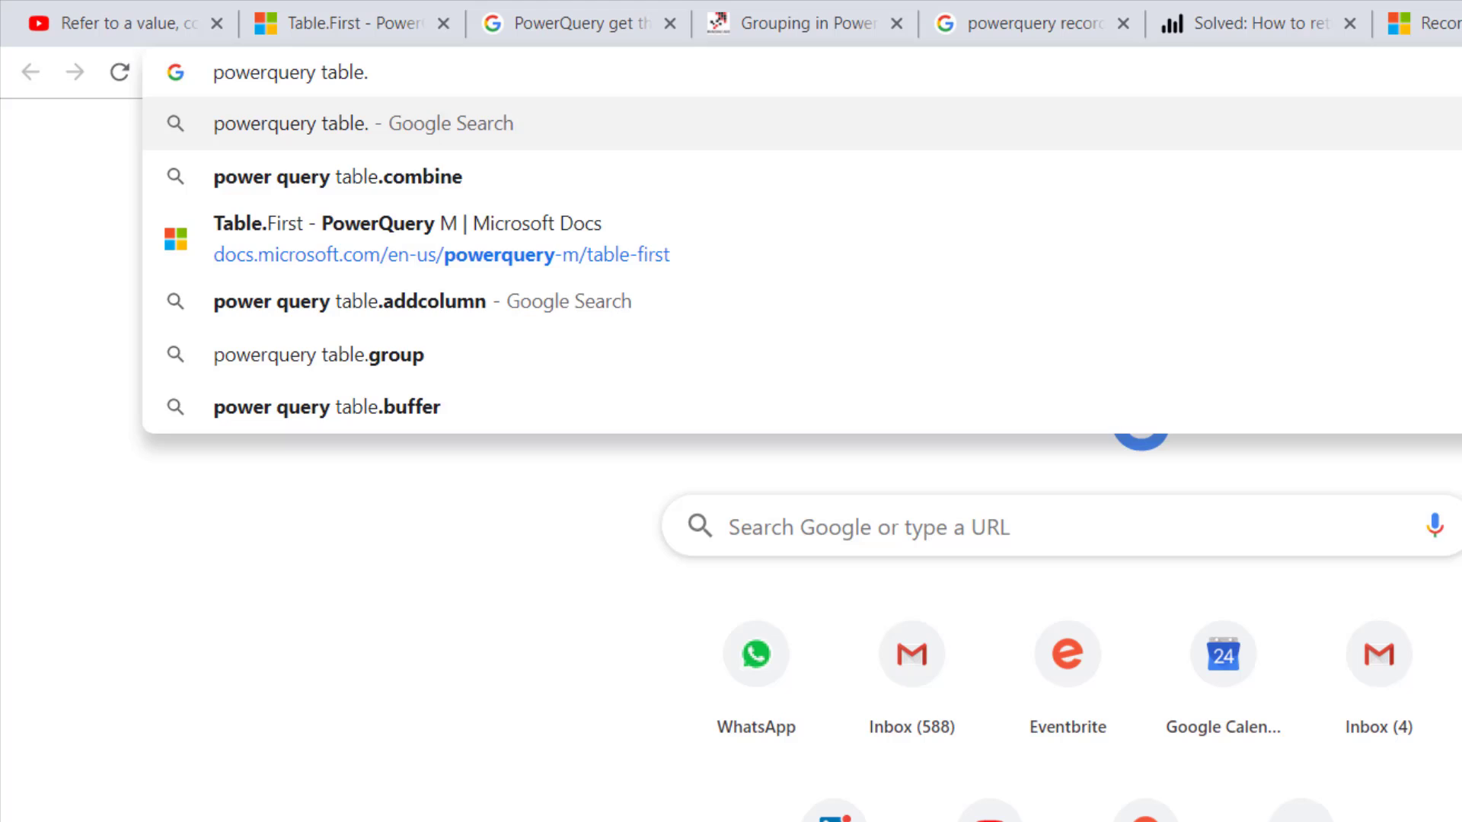
# Search Chrome for 'powerquery table.promote' to find the correct function name, then return to Power Query.
pyautogui.write('promote')
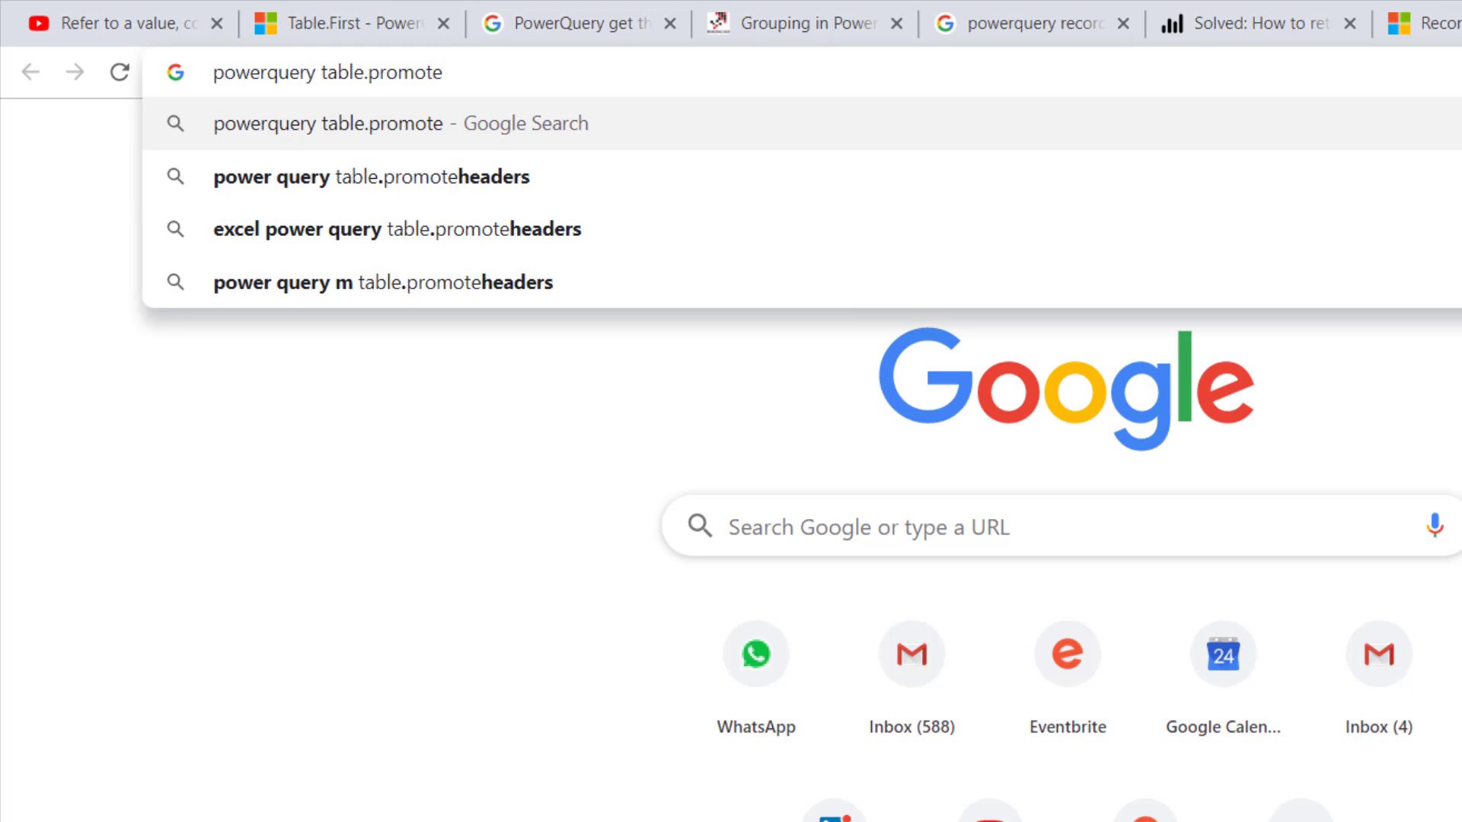
pyautogui.hotkey('alt', 'Tab')
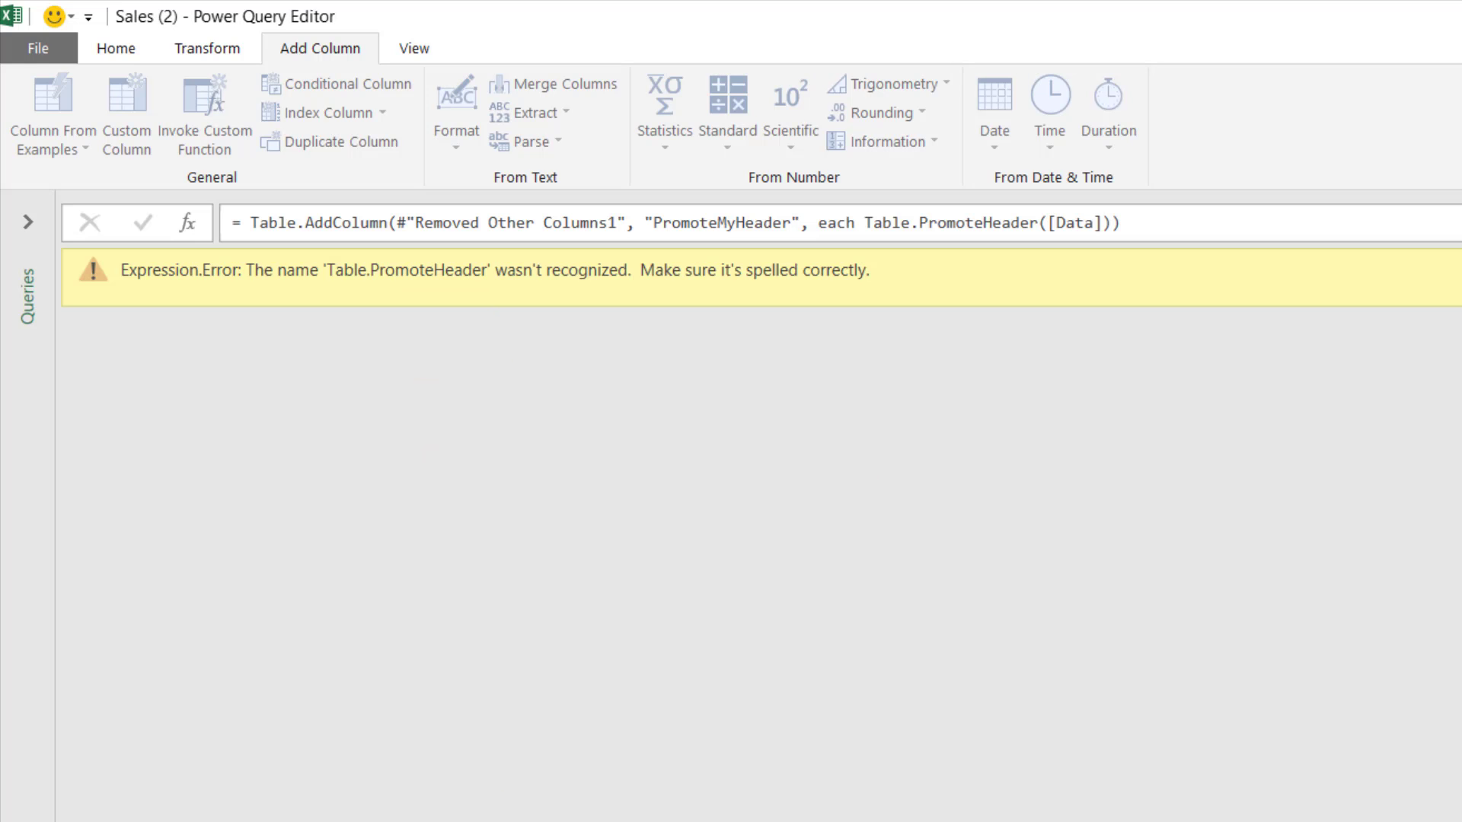
# Correct the Added Custom1 formula to Table.PromoteHeaders([Data]) and preview the promoted tables.
pyautogui.doubleClick(1337, 450)
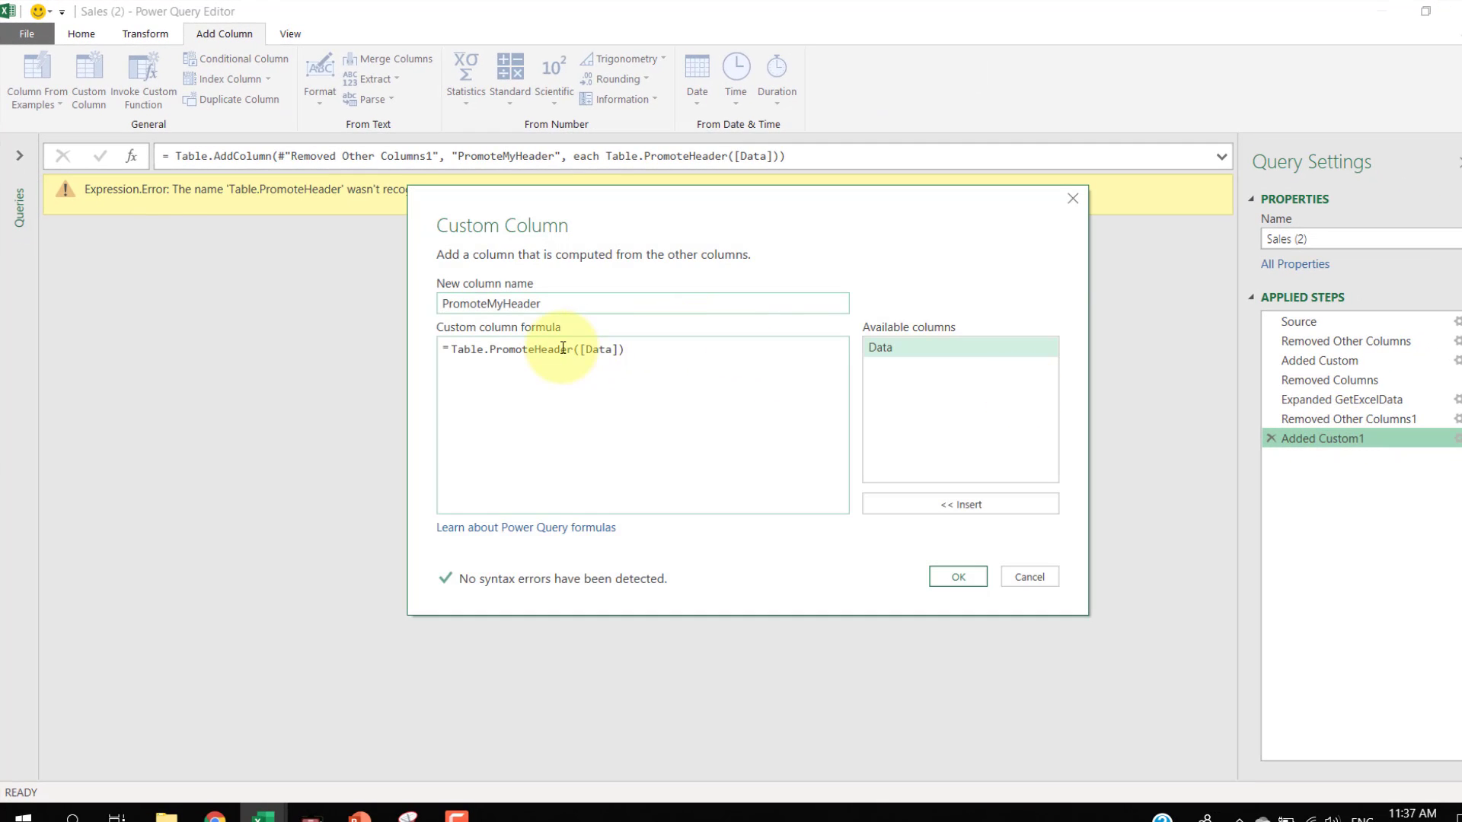
pyautogui.click(572, 348)
pyautogui.write('s([Data')
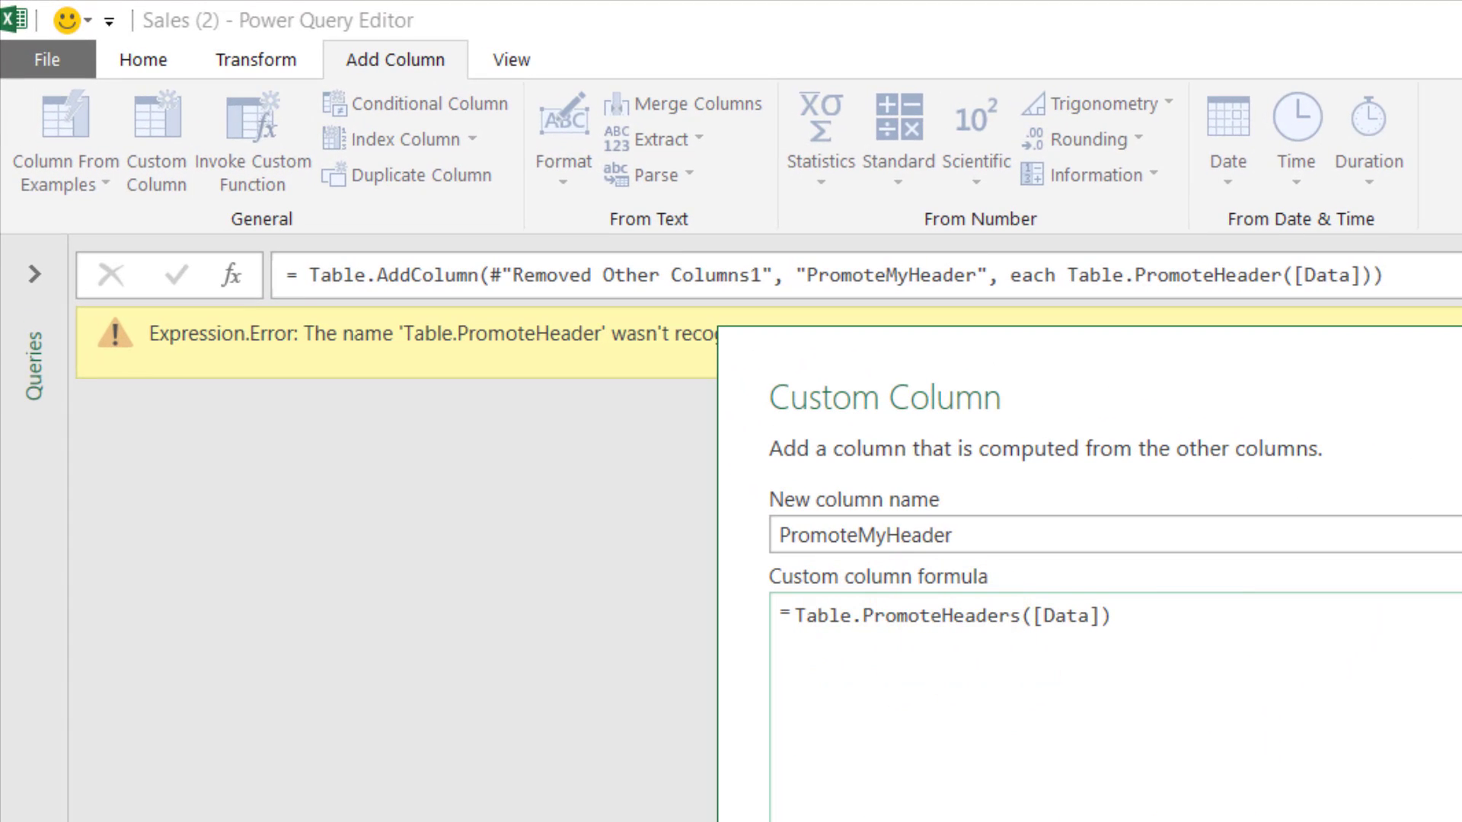
pyautogui.press('Return')
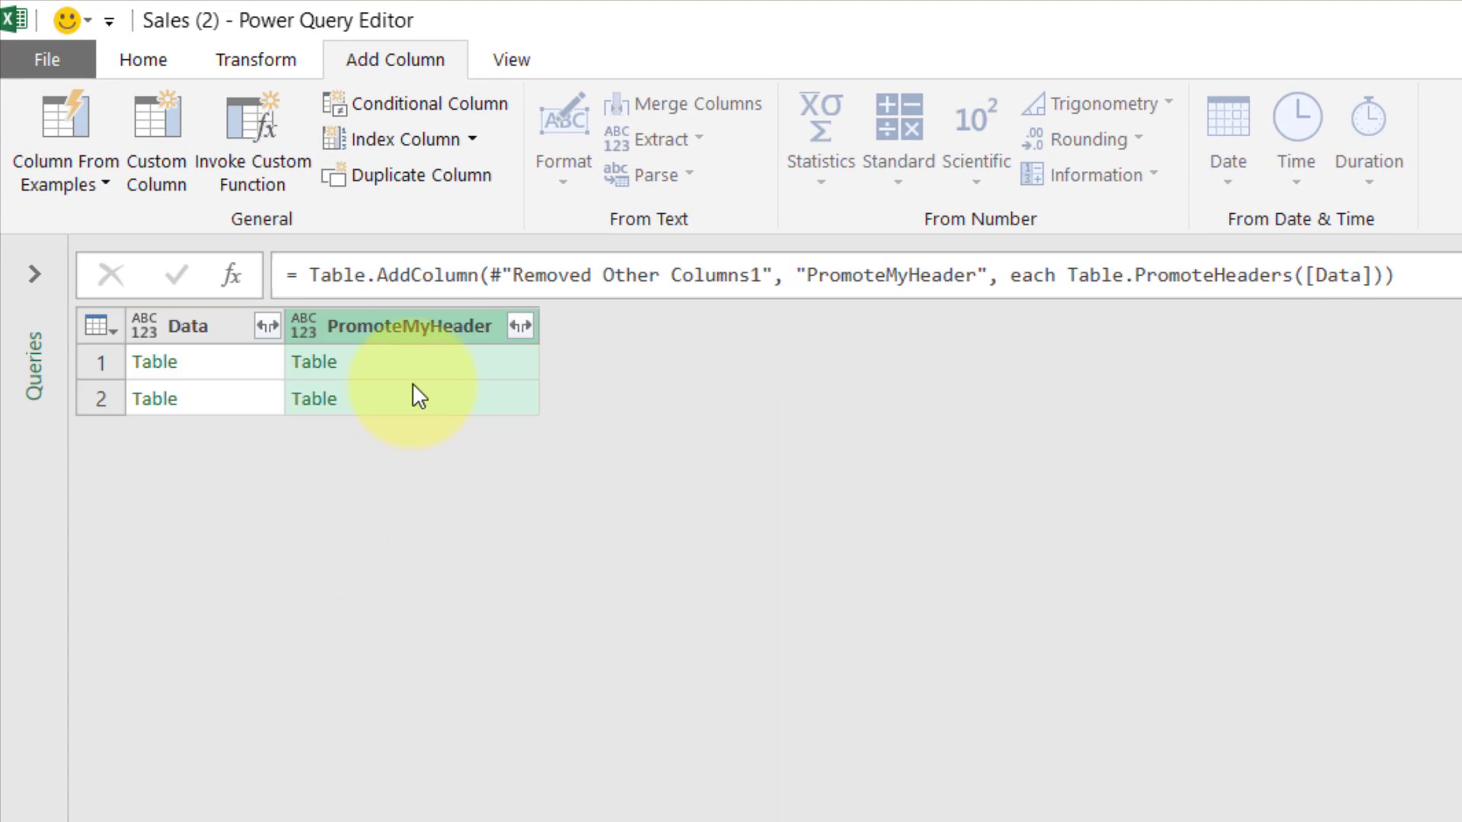
pyautogui.click(428, 359)
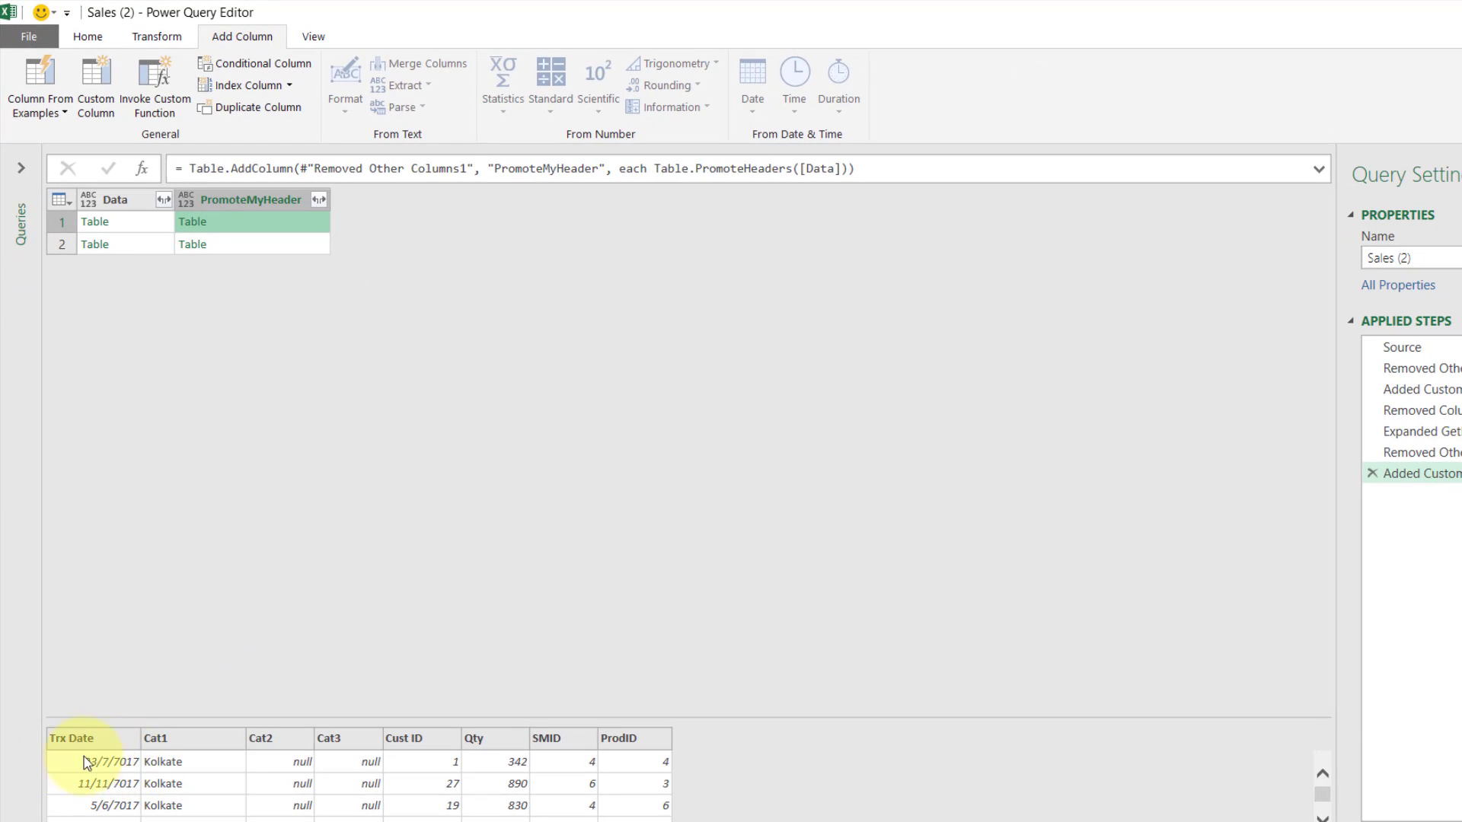
pyautogui.click(148, 227)
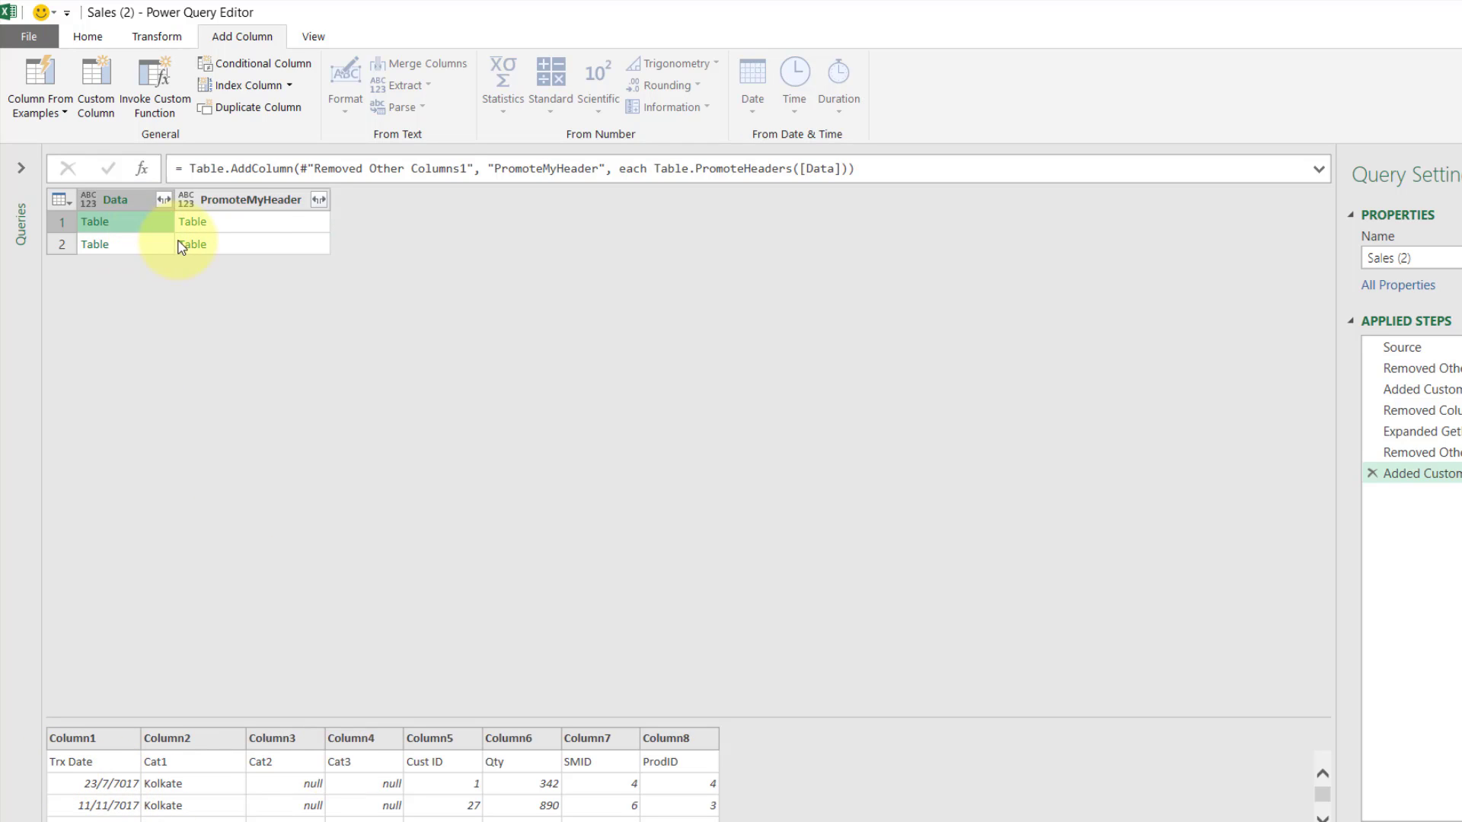
pyautogui.click(254, 222)
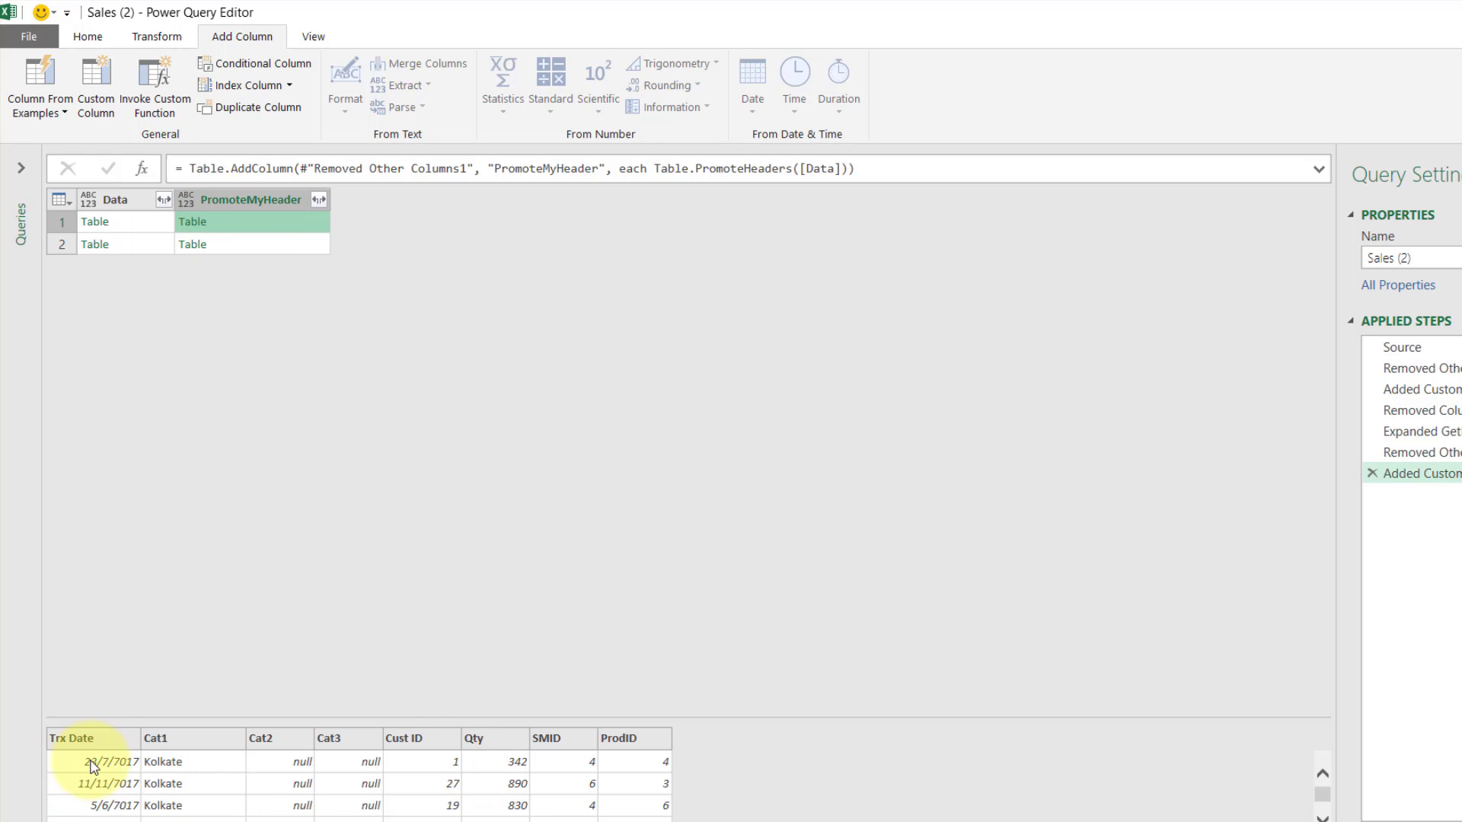
pyautogui.click(294, 194)
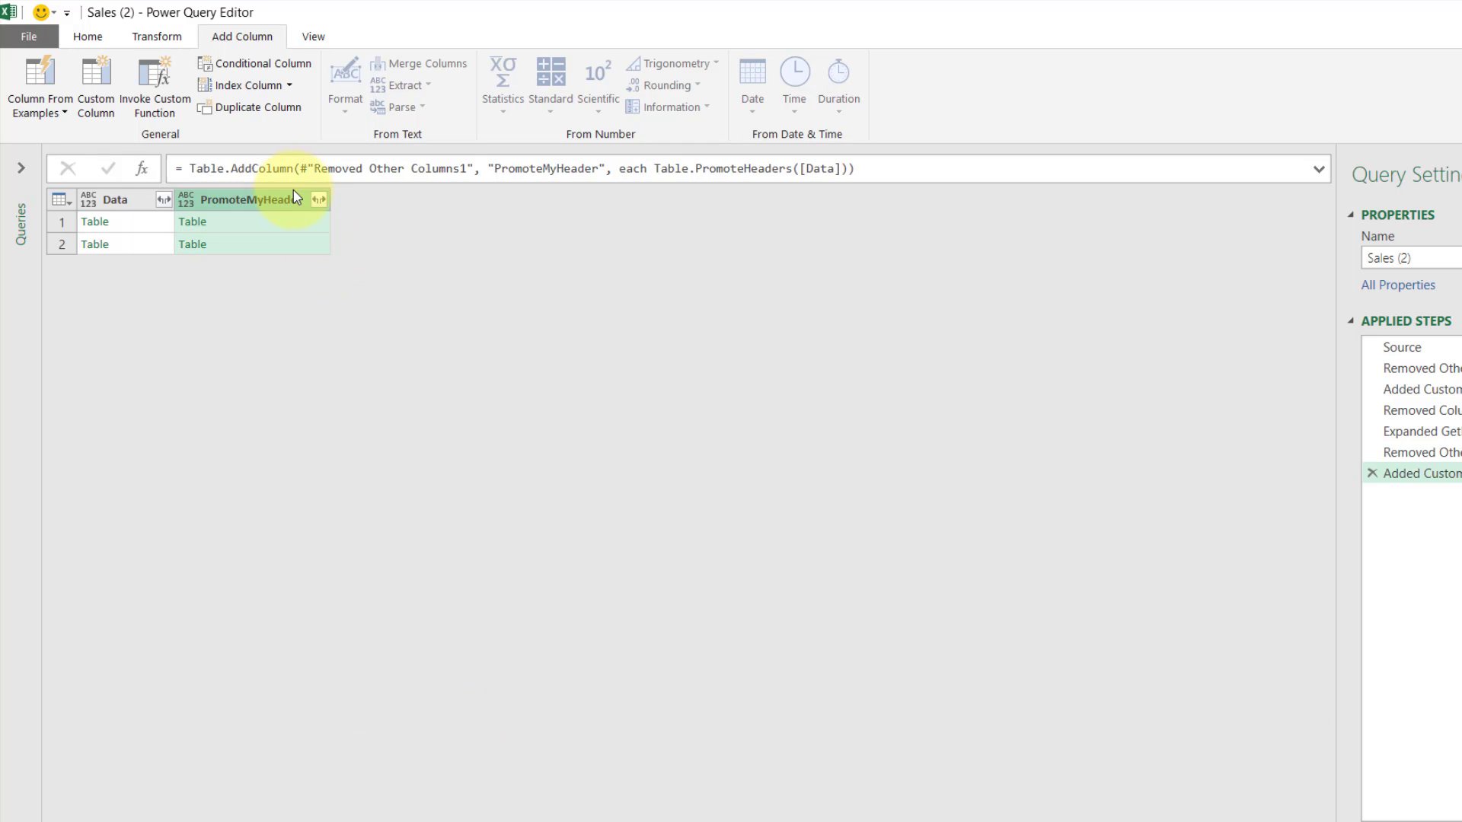
# Add a custom column named FirstLine with formula Table.First([PromoteMyHeader]).
pyautogui.click(107, 114)
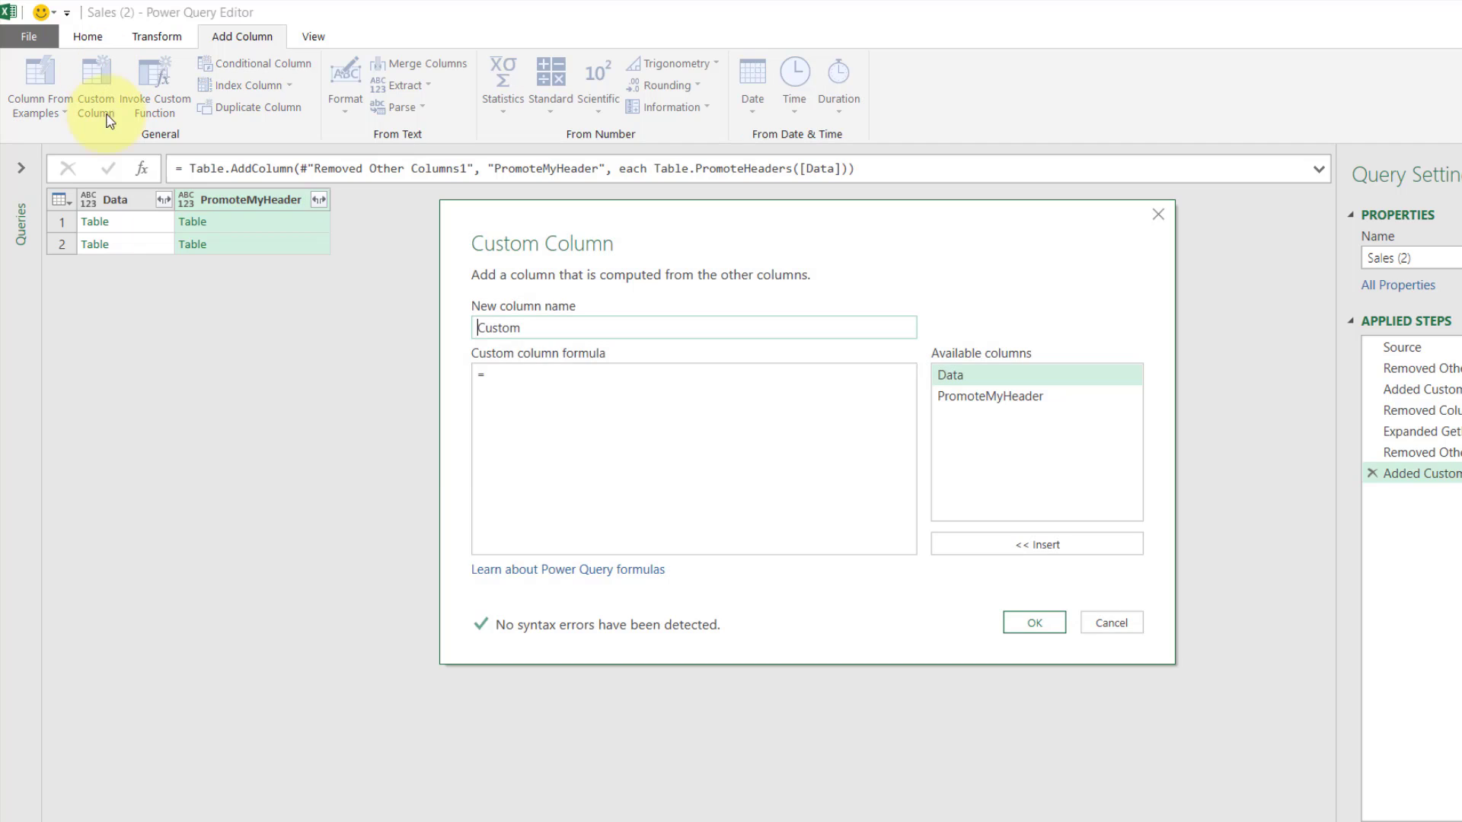
pyautogui.click(584, 381)
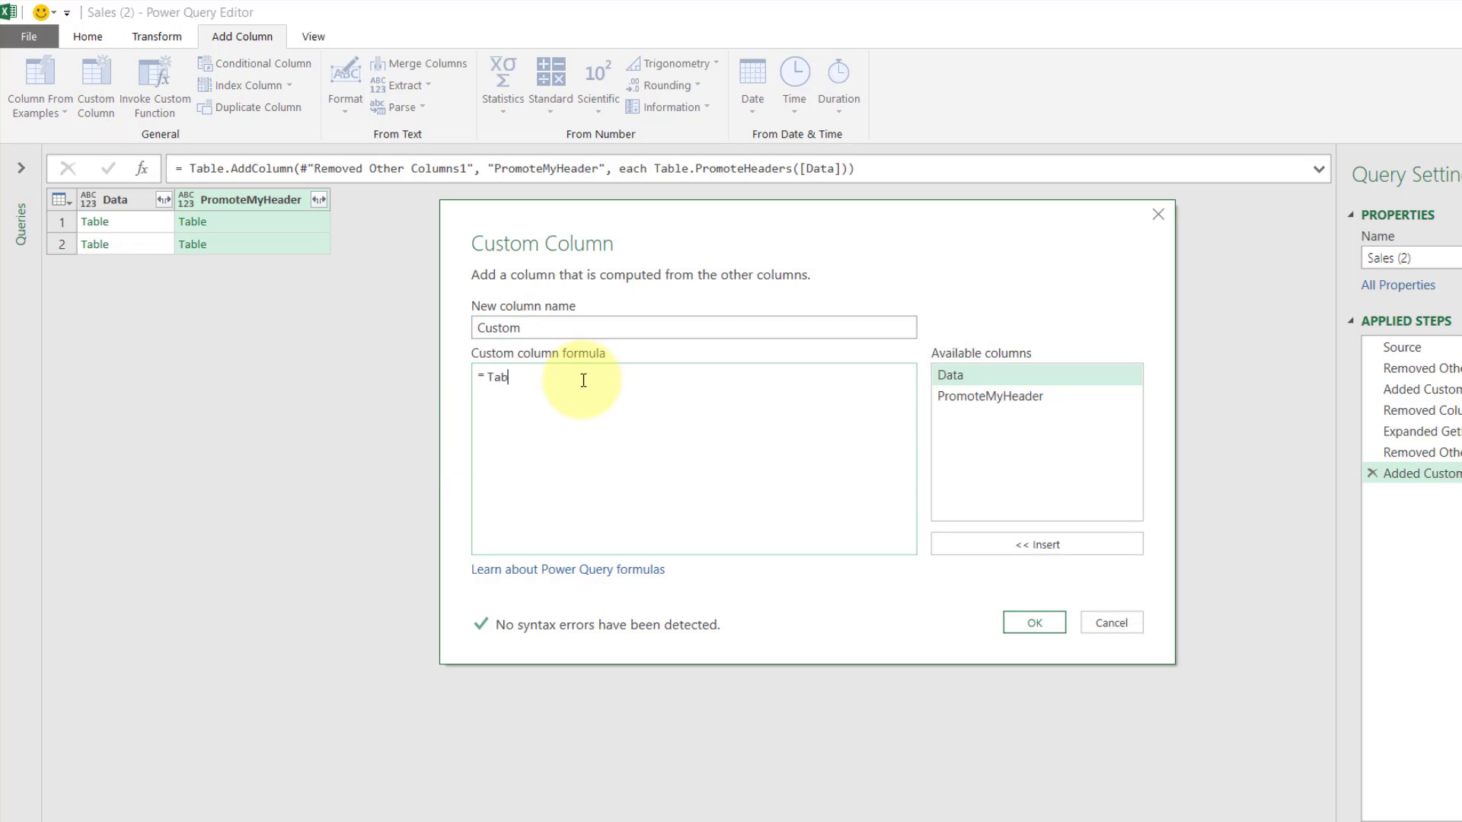
pyautogui.write('Table.First(')
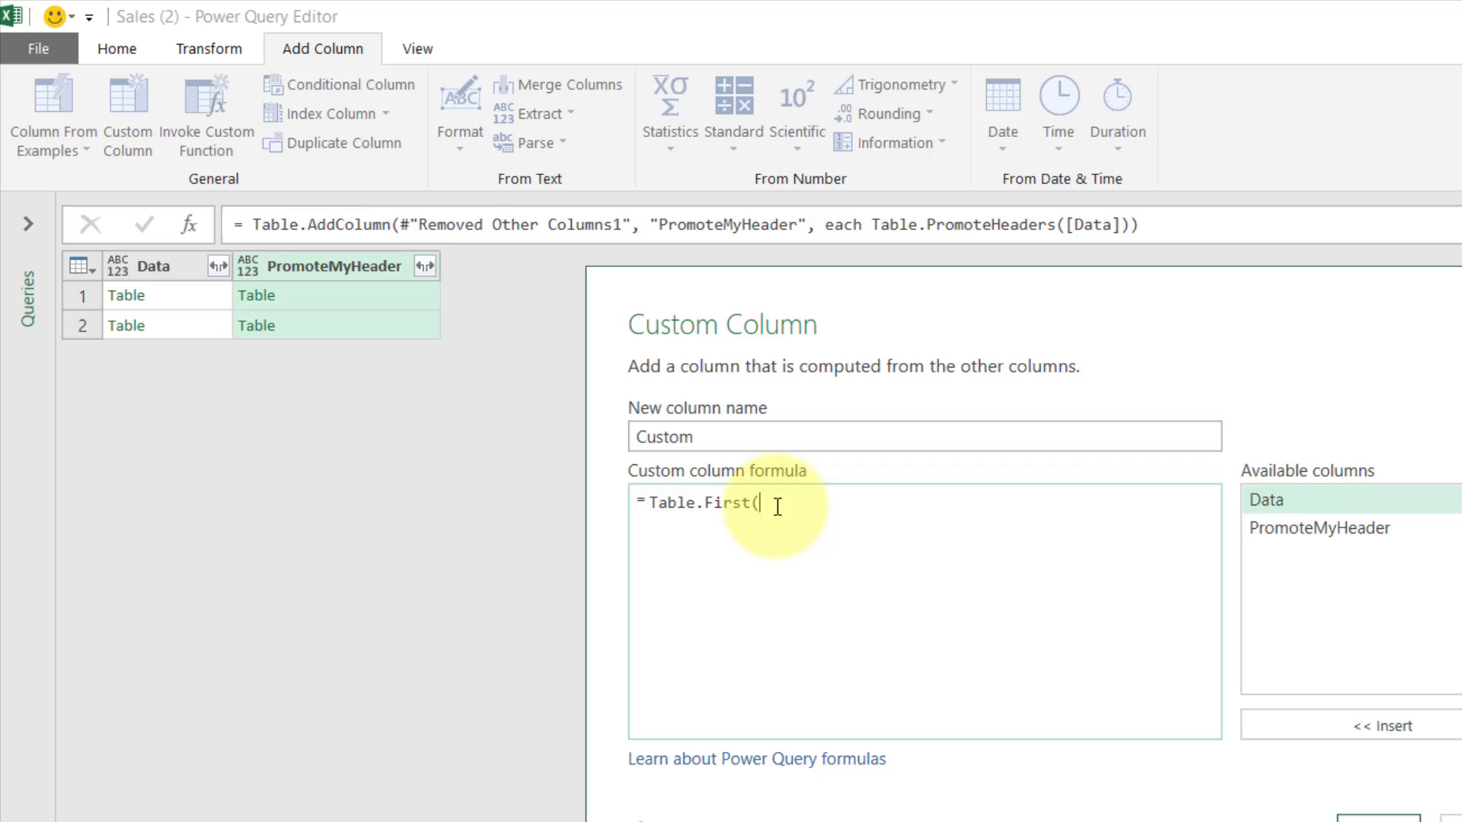
pyautogui.doubleClick(1322, 533)
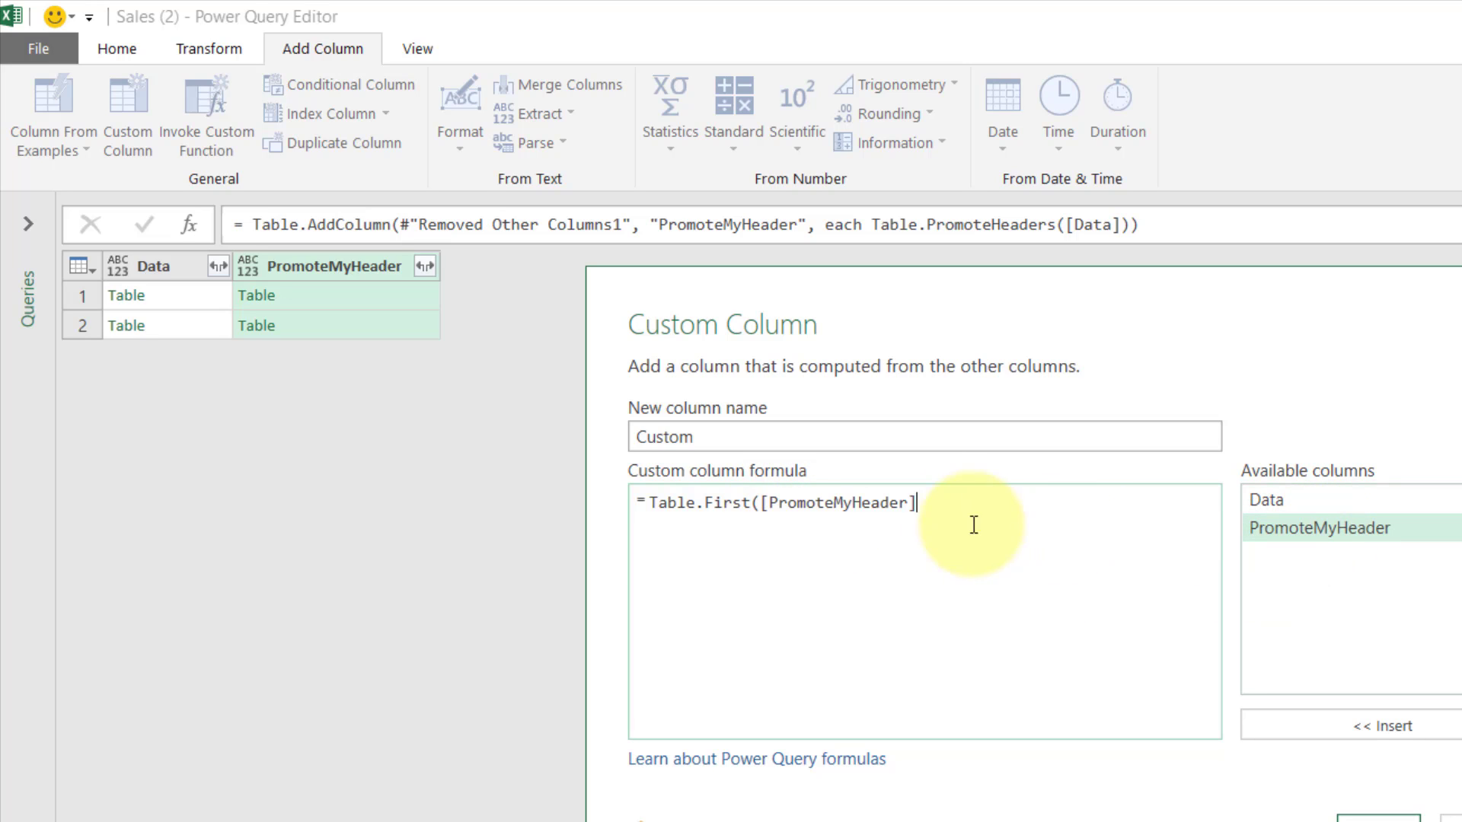
pyautogui.write(')')
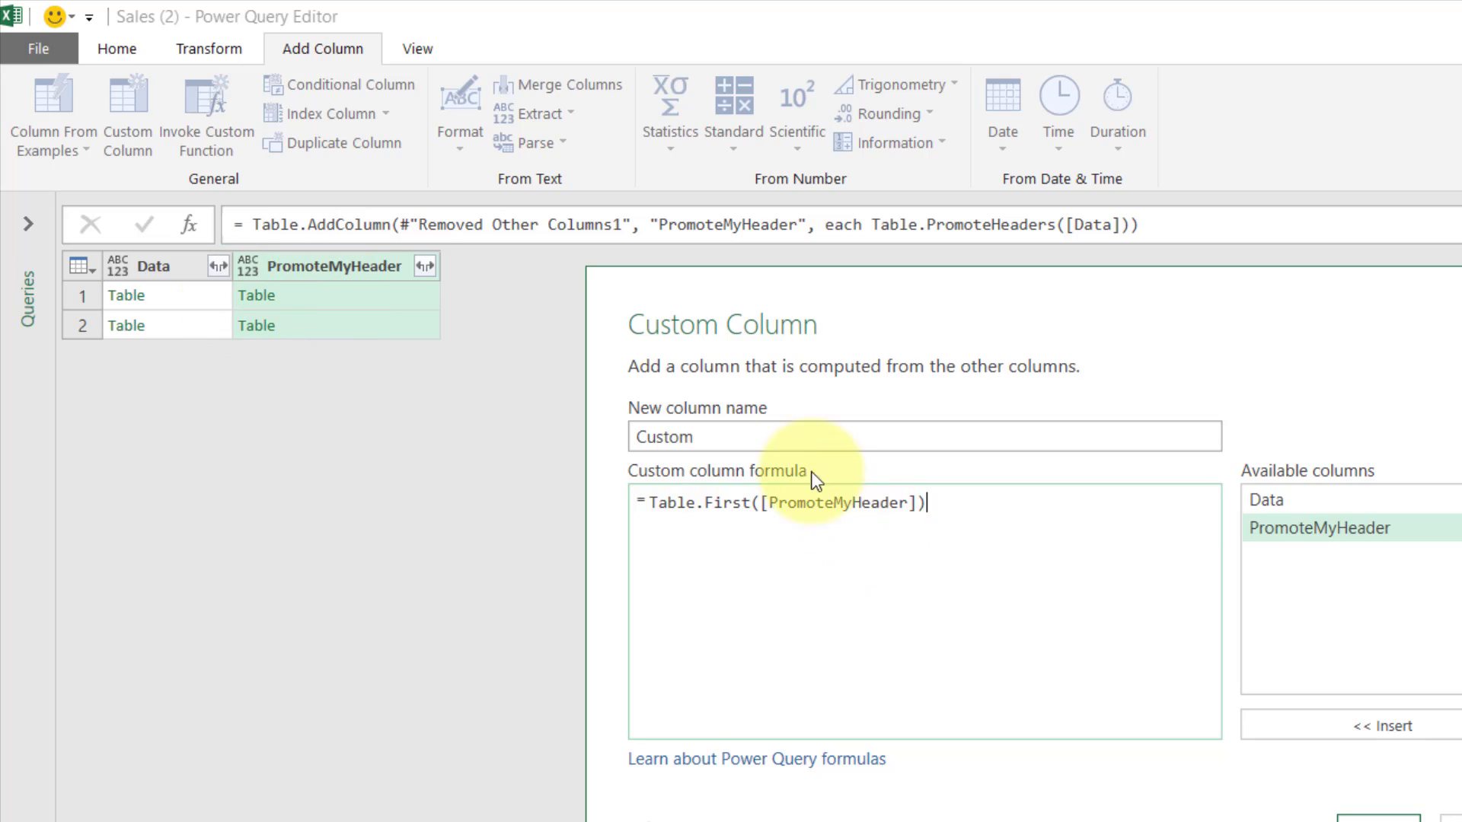
pyautogui.moveTo(762, 436); pyautogui.dragTo(527, 437)
pyautogui.write('FirstLine')
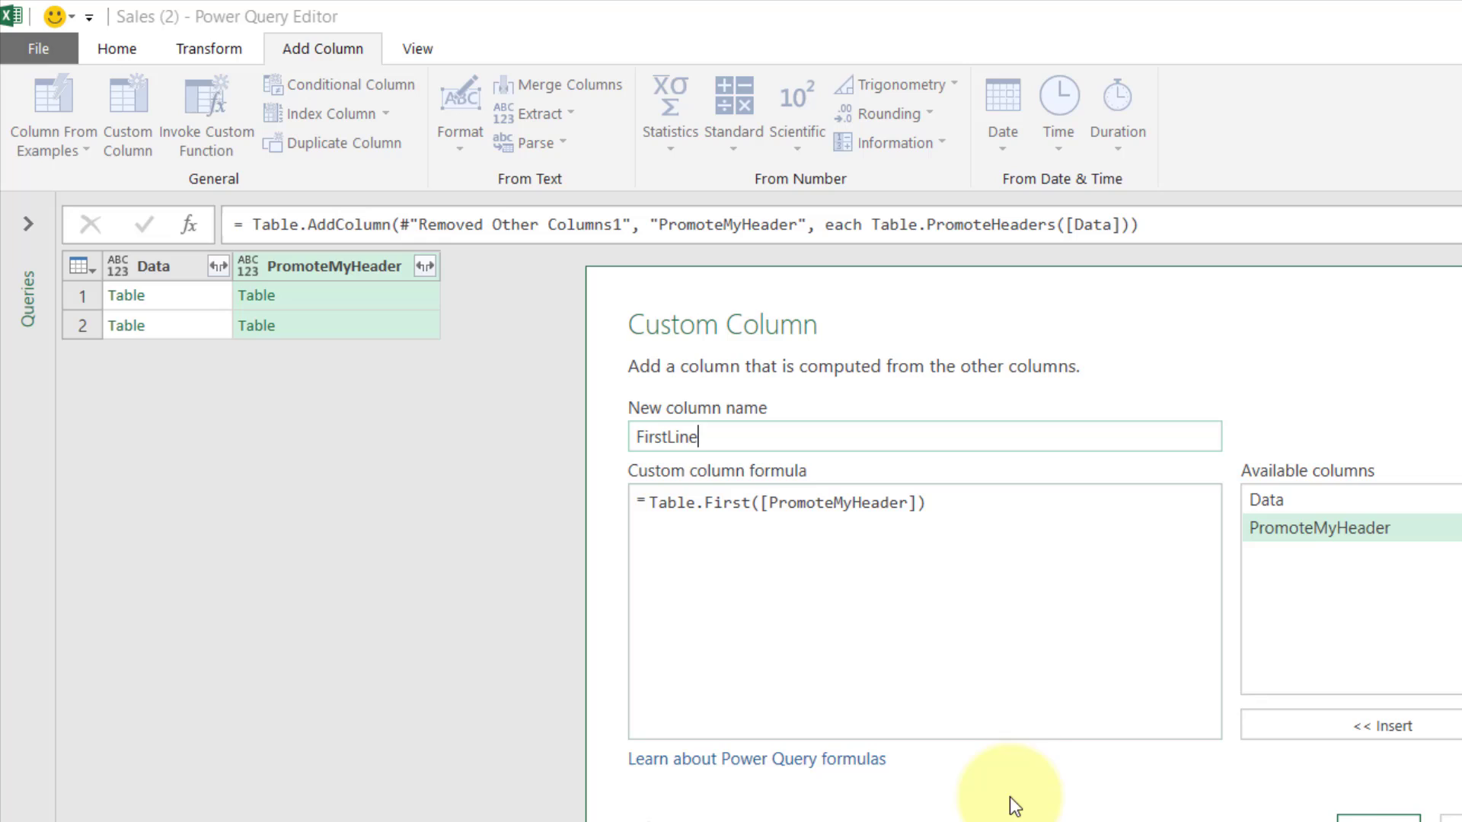
pyautogui.click(1378, 819)
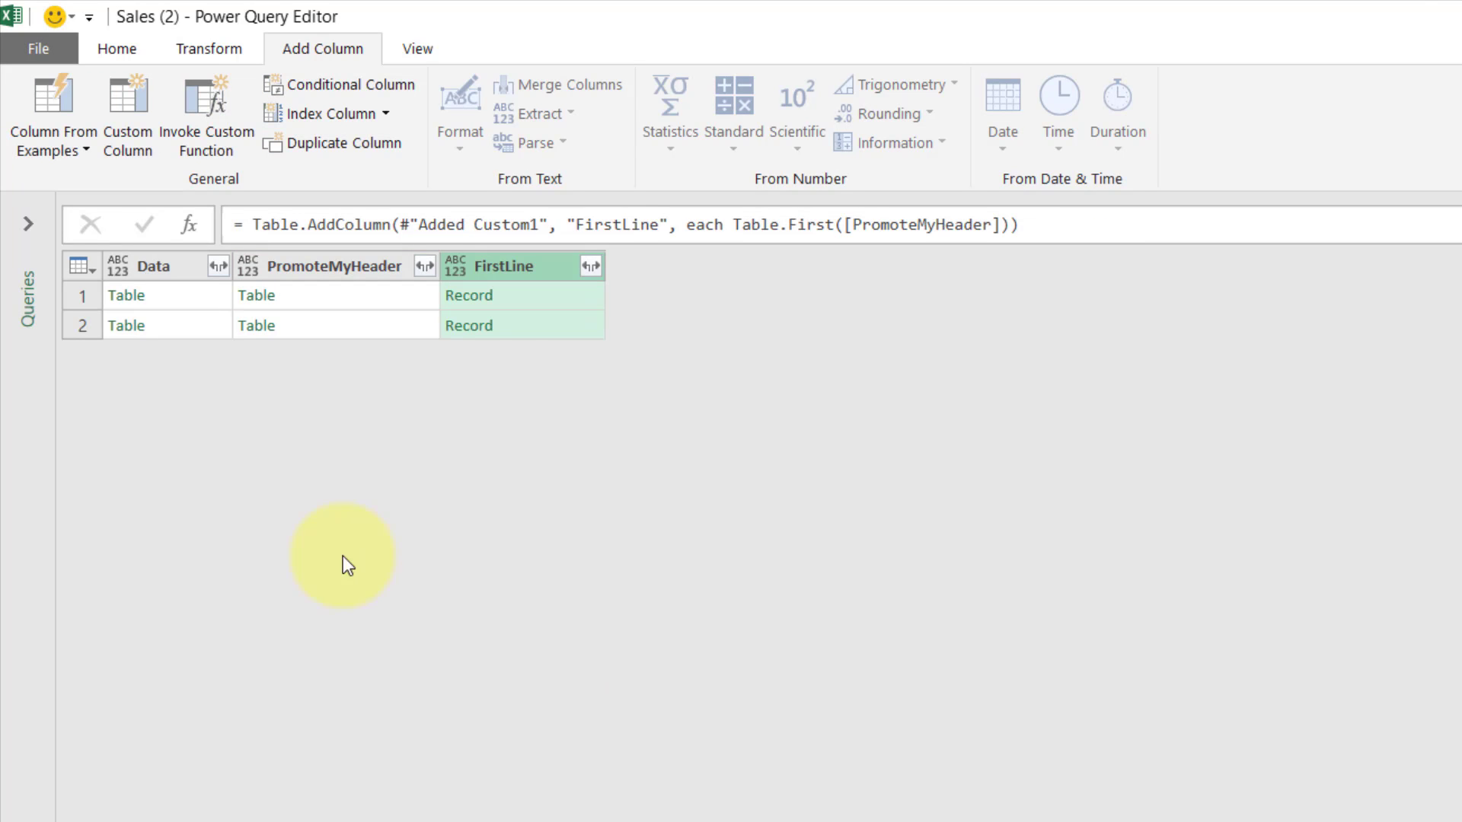
# Preview the first FirstLine record and its promoted table.
pyautogui.click(552, 296)
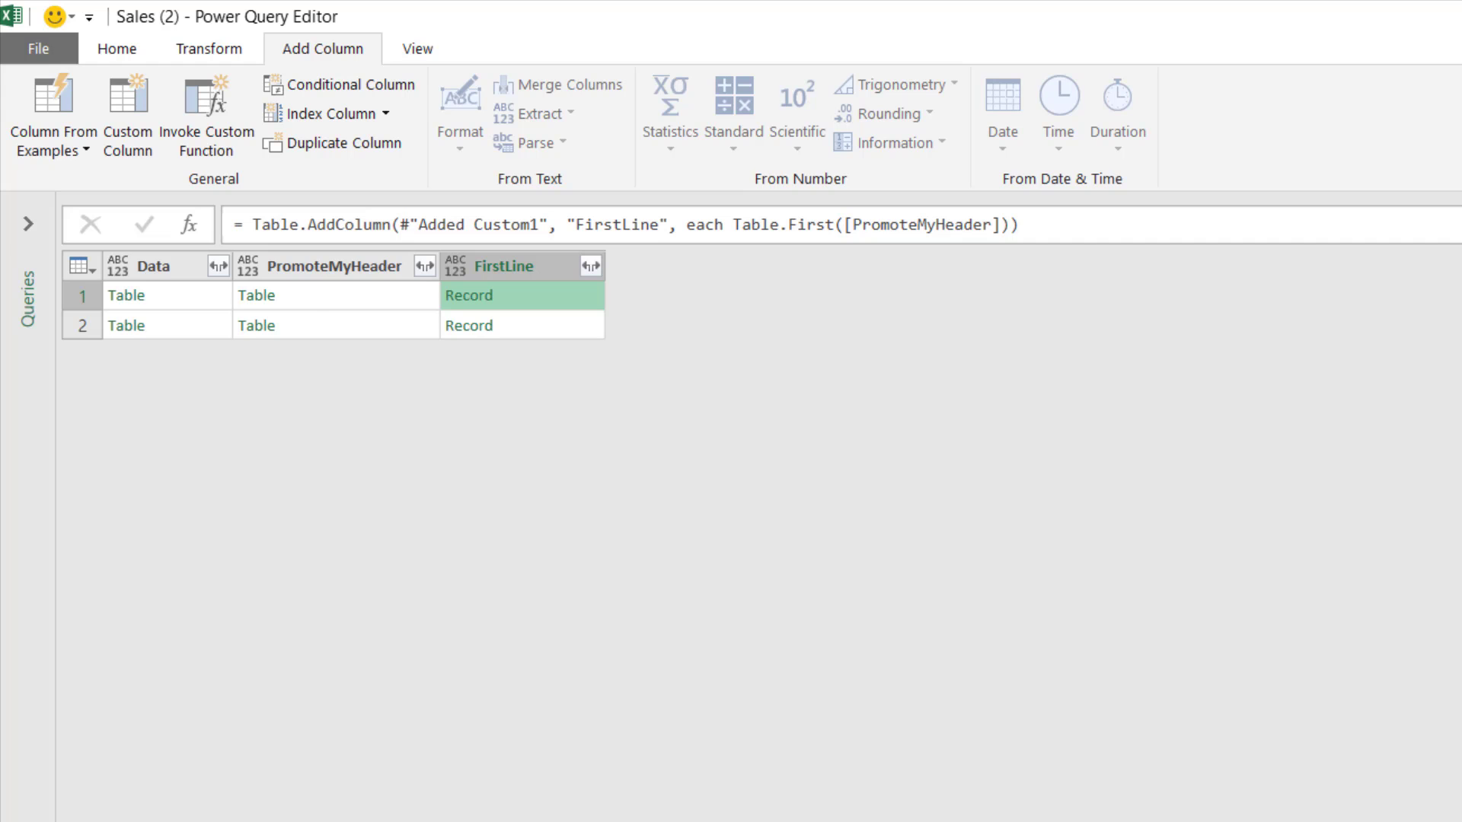
pyautogui.click(289, 305)
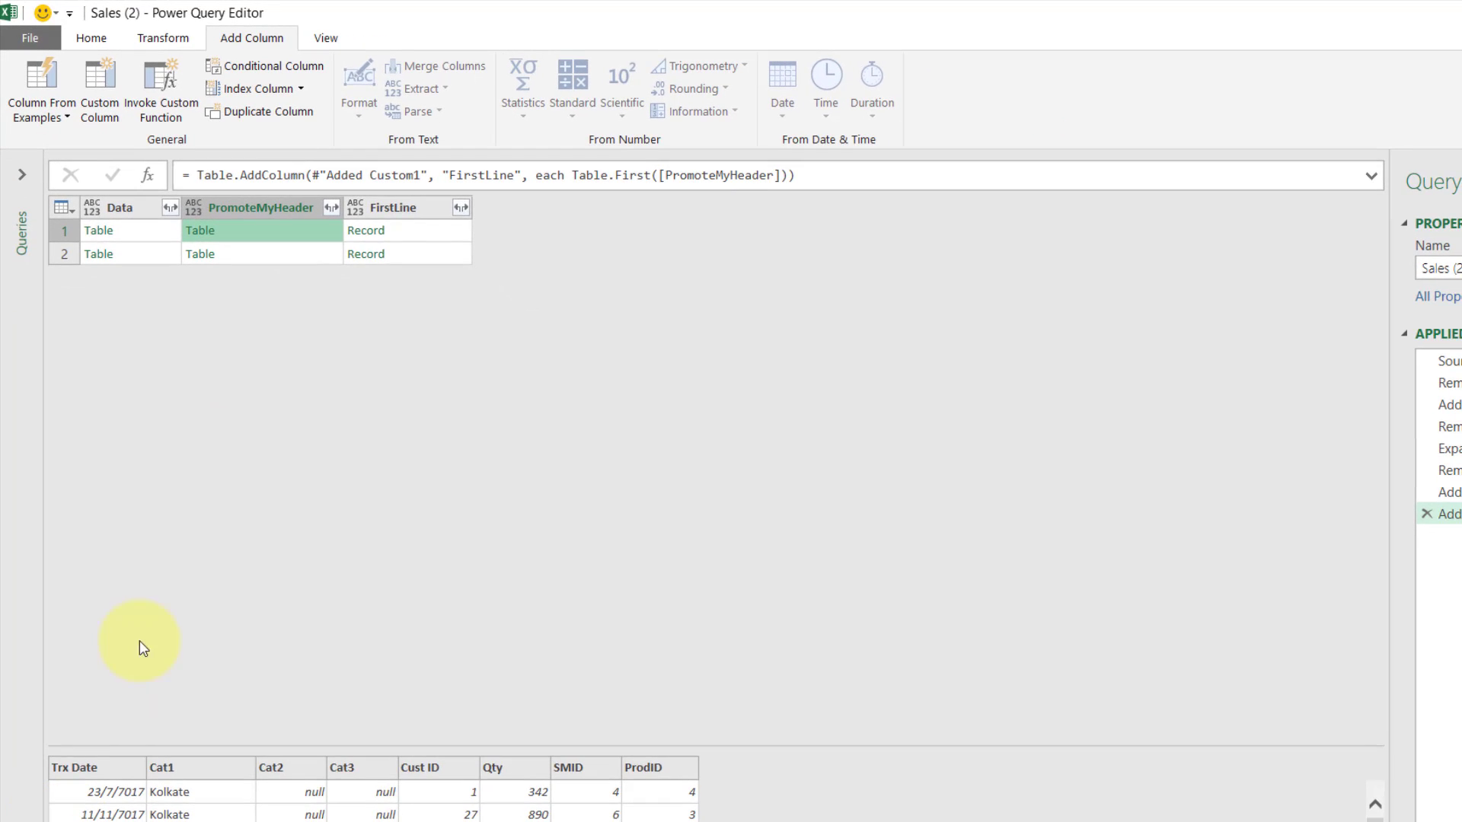
pyautogui.click(410, 236)
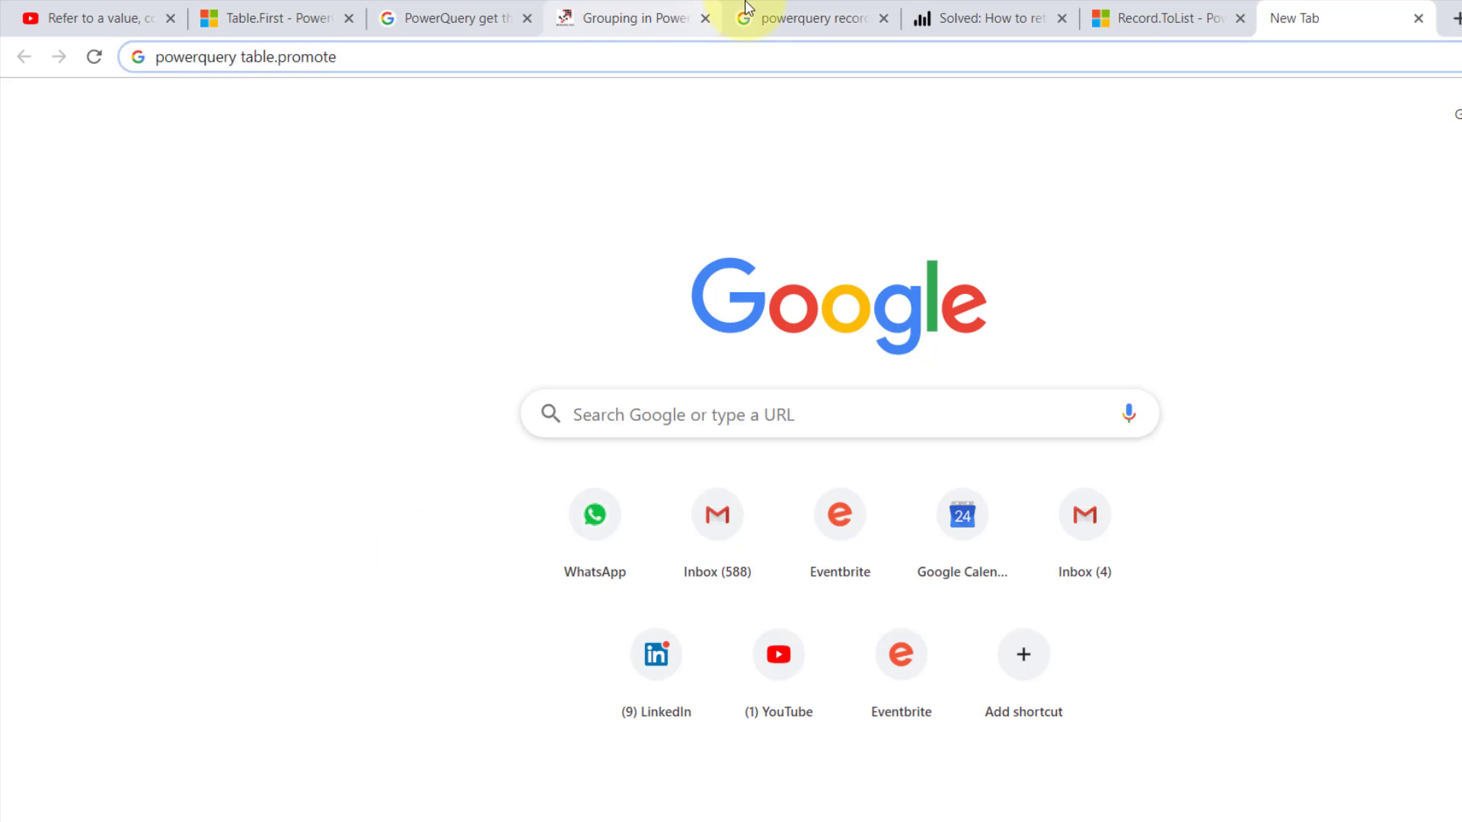
# Open the Record.ToList documentation page in Chrome and select the function name.
pyautogui.click(822, 9)
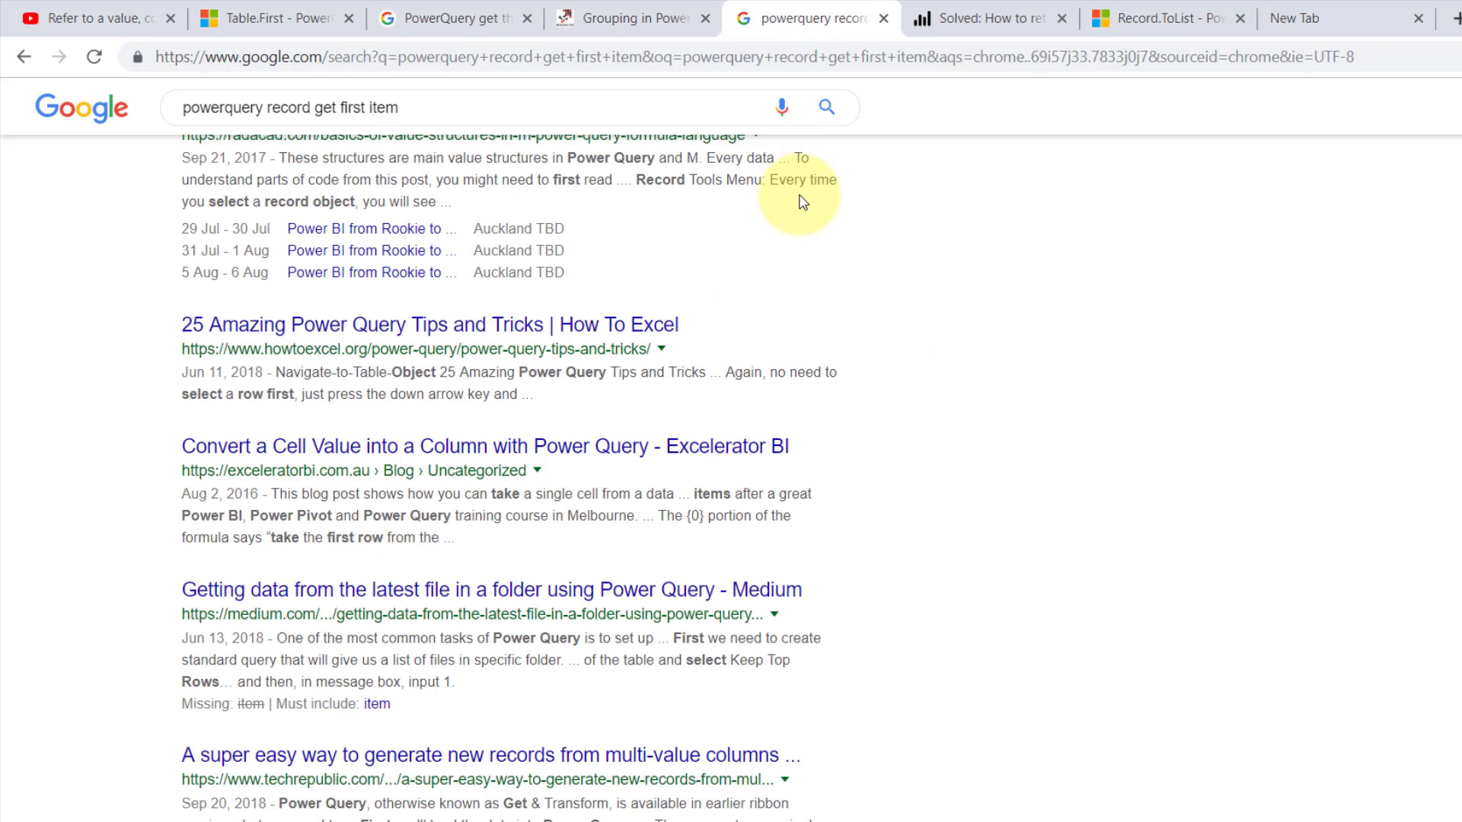
pyautogui.scroll(3, 807, 203)
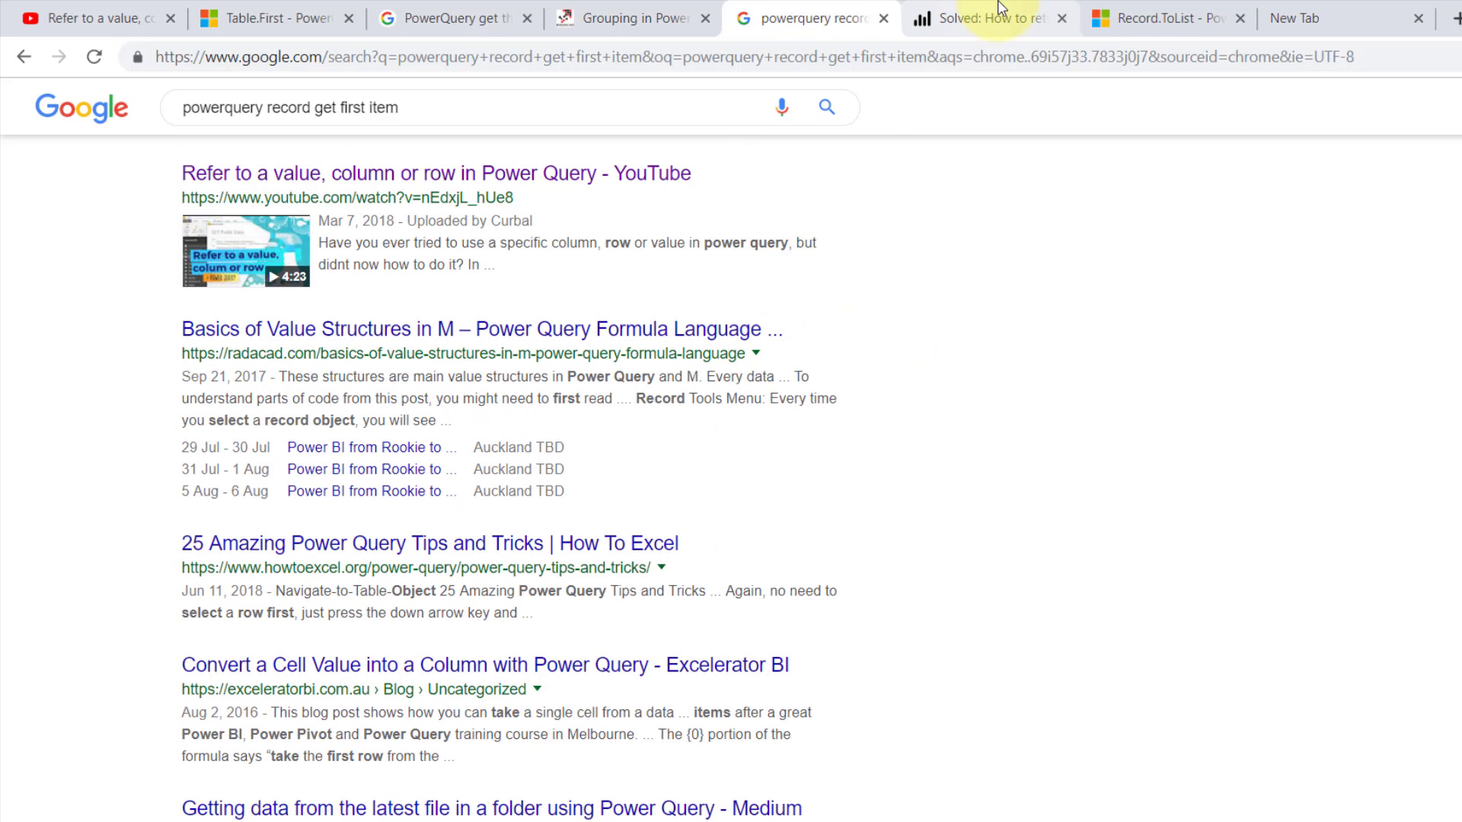
pyautogui.click(1148, 10)
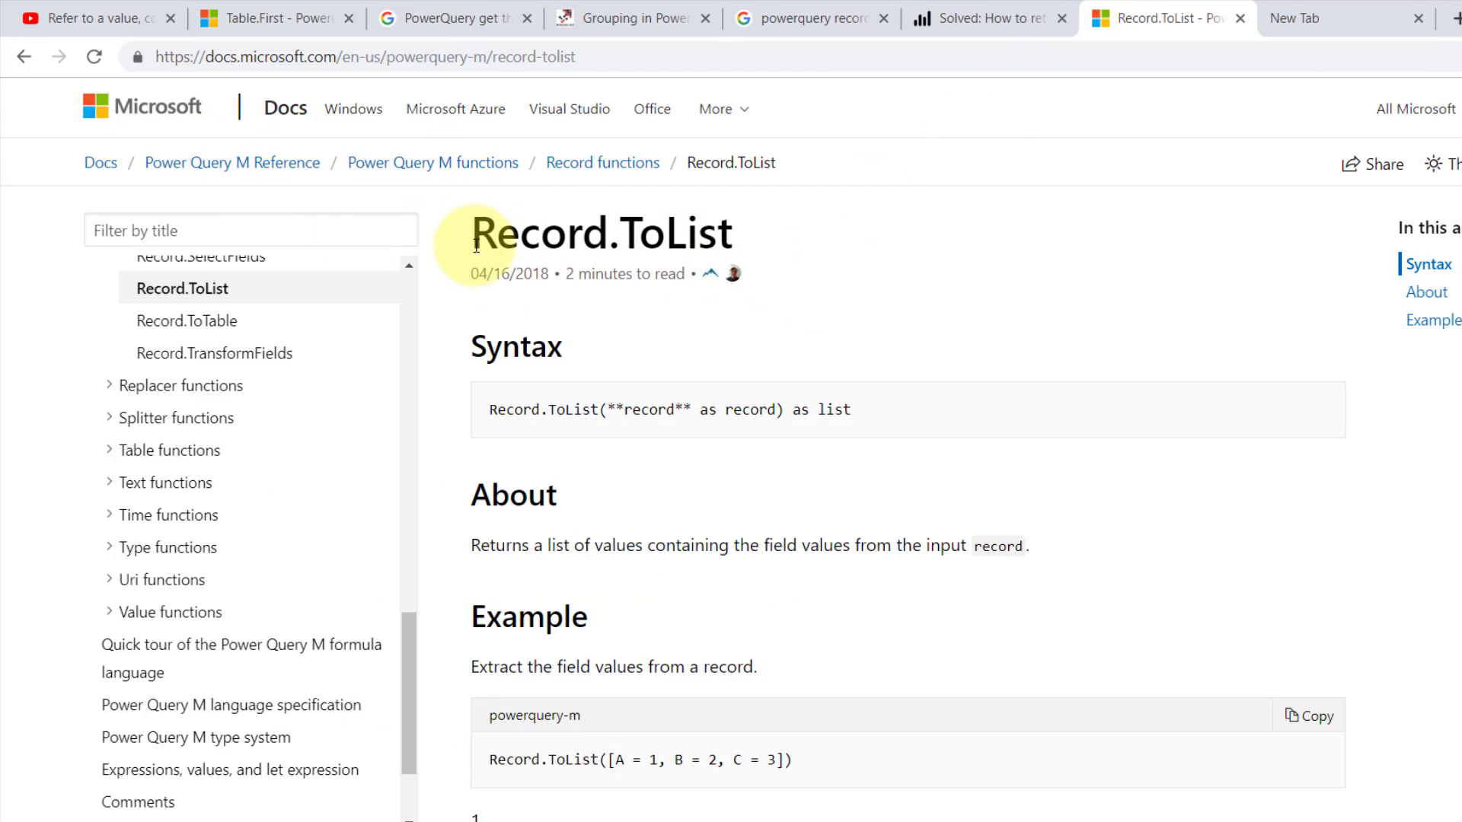
pyautogui.moveTo(457, 244); pyautogui.dragTo(752, 241)
pyautogui.hotkey('ctrl', 'c')
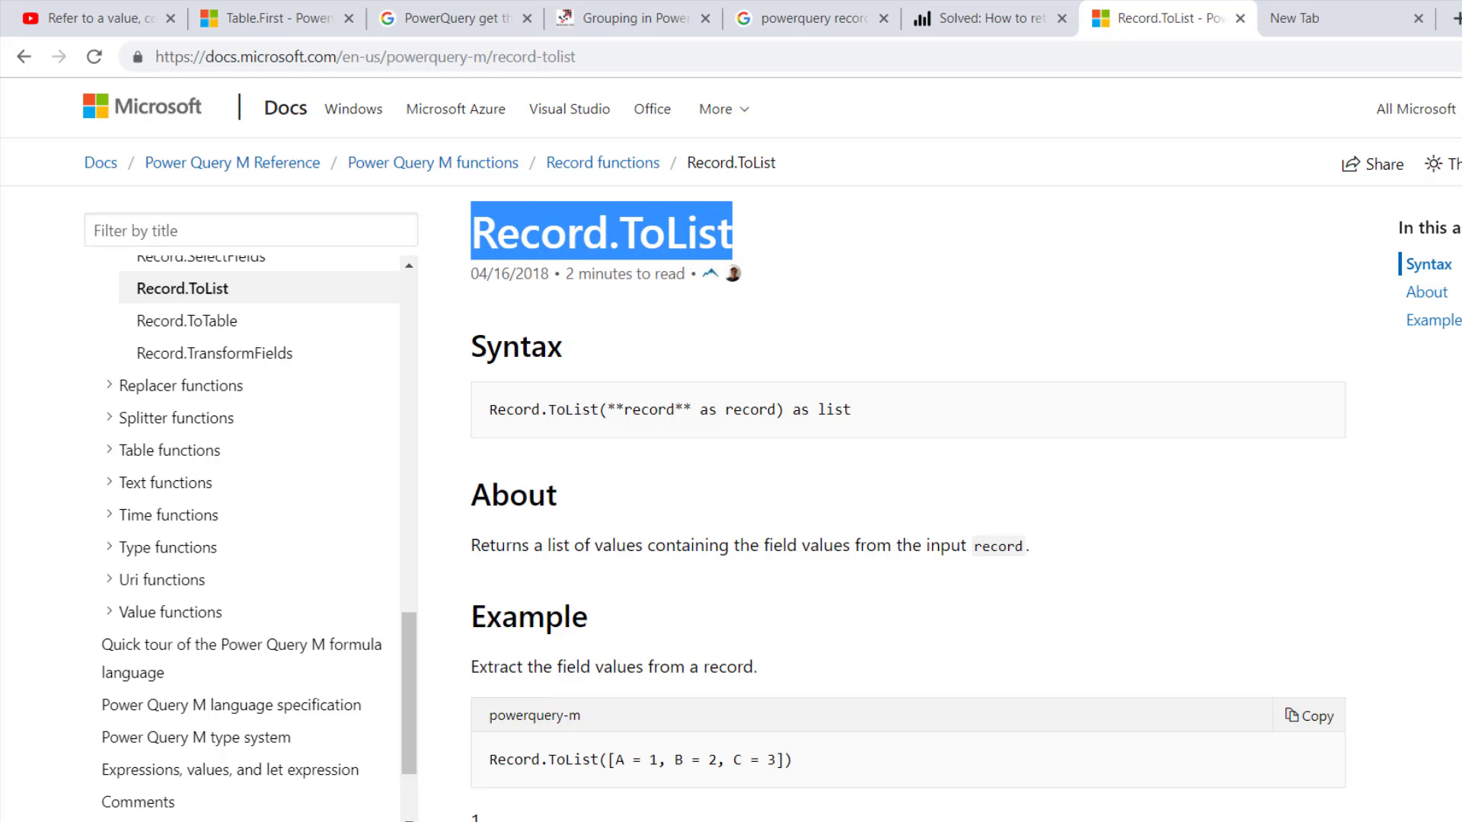
# Add a Custom column using Record.ToList([FirstLine]), giving lists like 23/7/7017, Kolkate, null, 1, 342, 4.
pyautogui.click(427, 803)
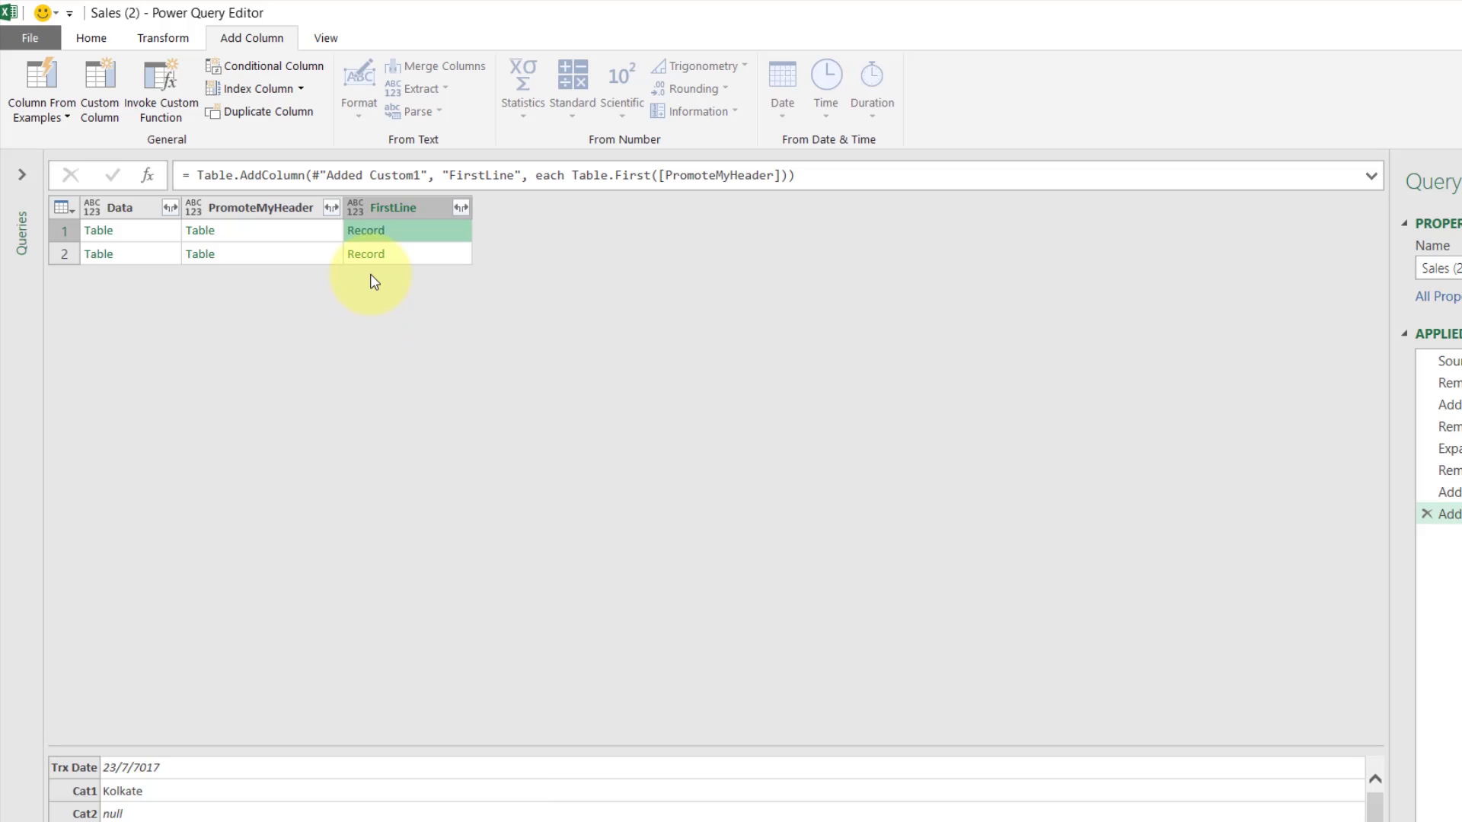
pyautogui.click(107, 90)
pyautogui.click(533, 415)
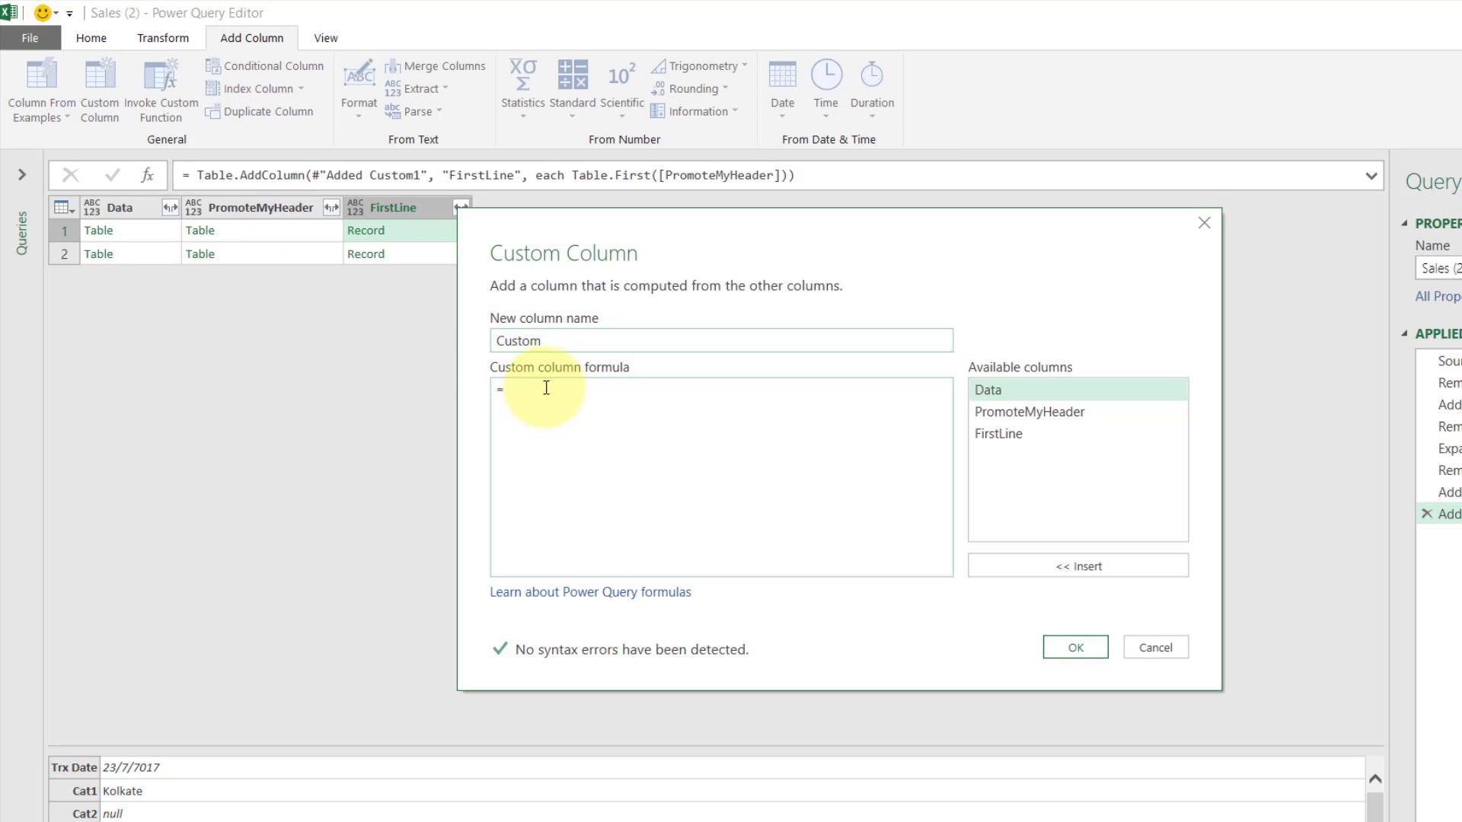
pyautogui.hotkey('ctrl', 'v')
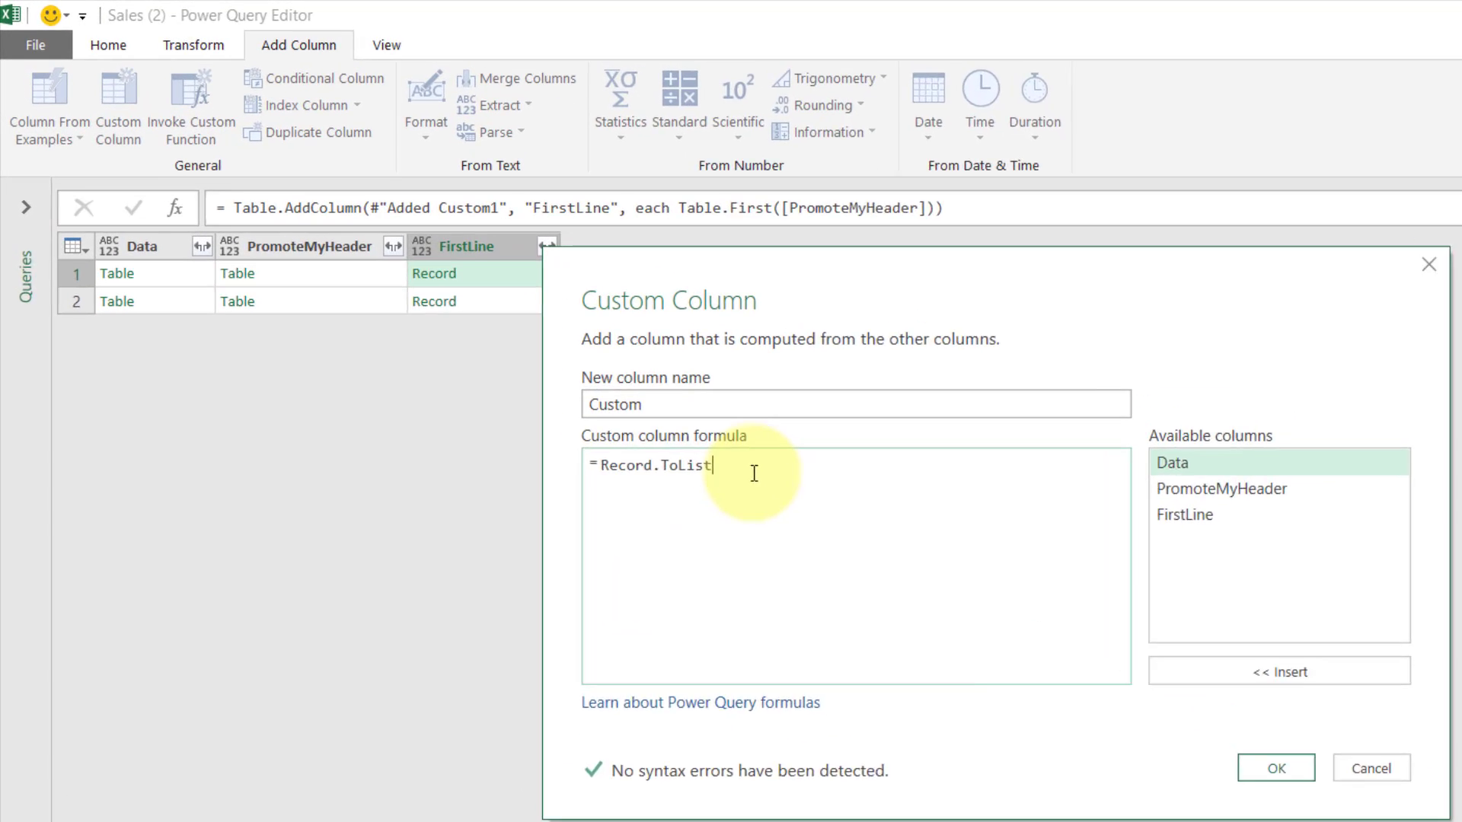
pyautogui.moveTo(803, 293); pyautogui.dragTo(928, 294)
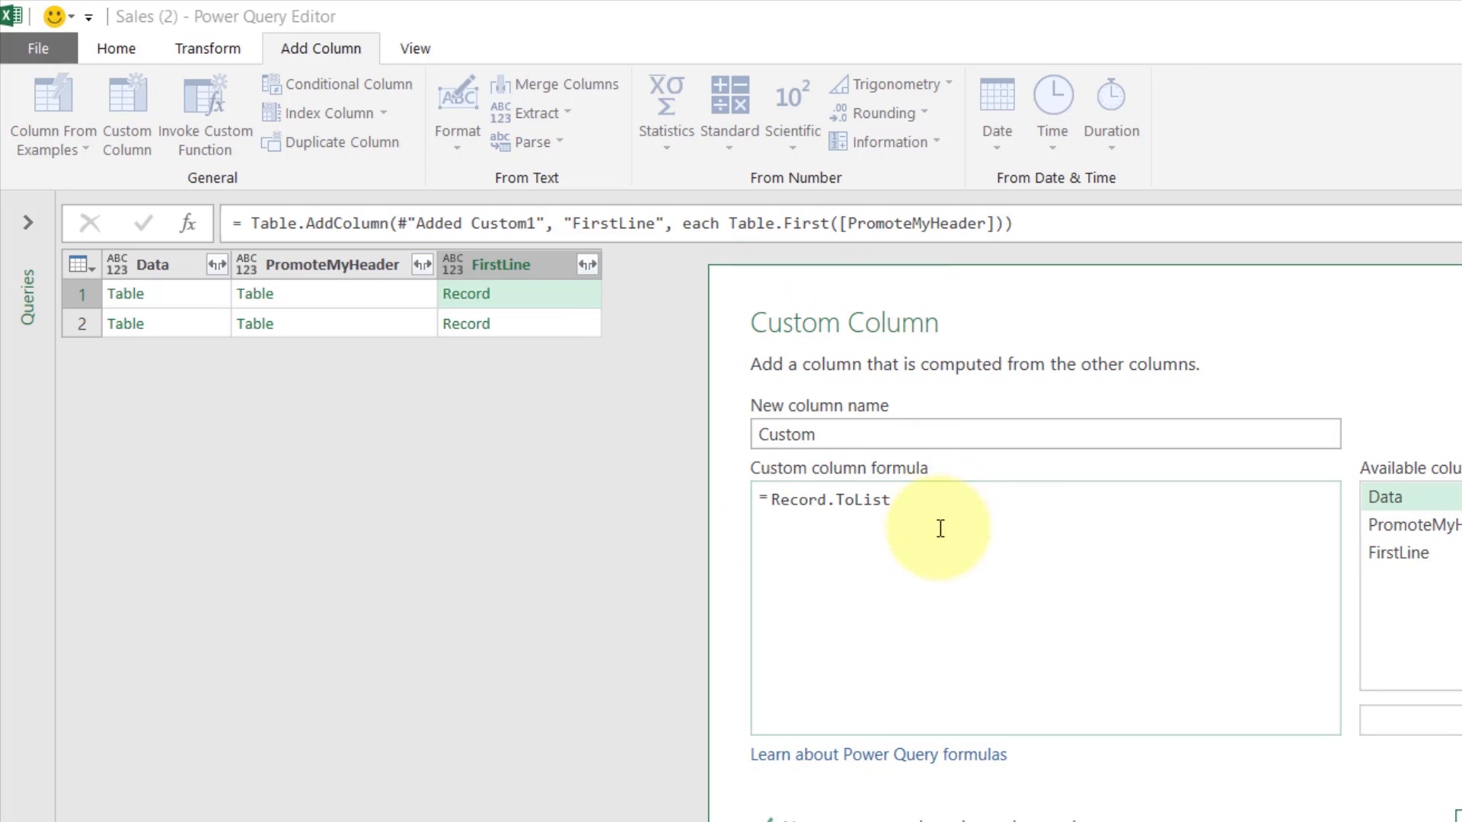
pyautogui.write('(')
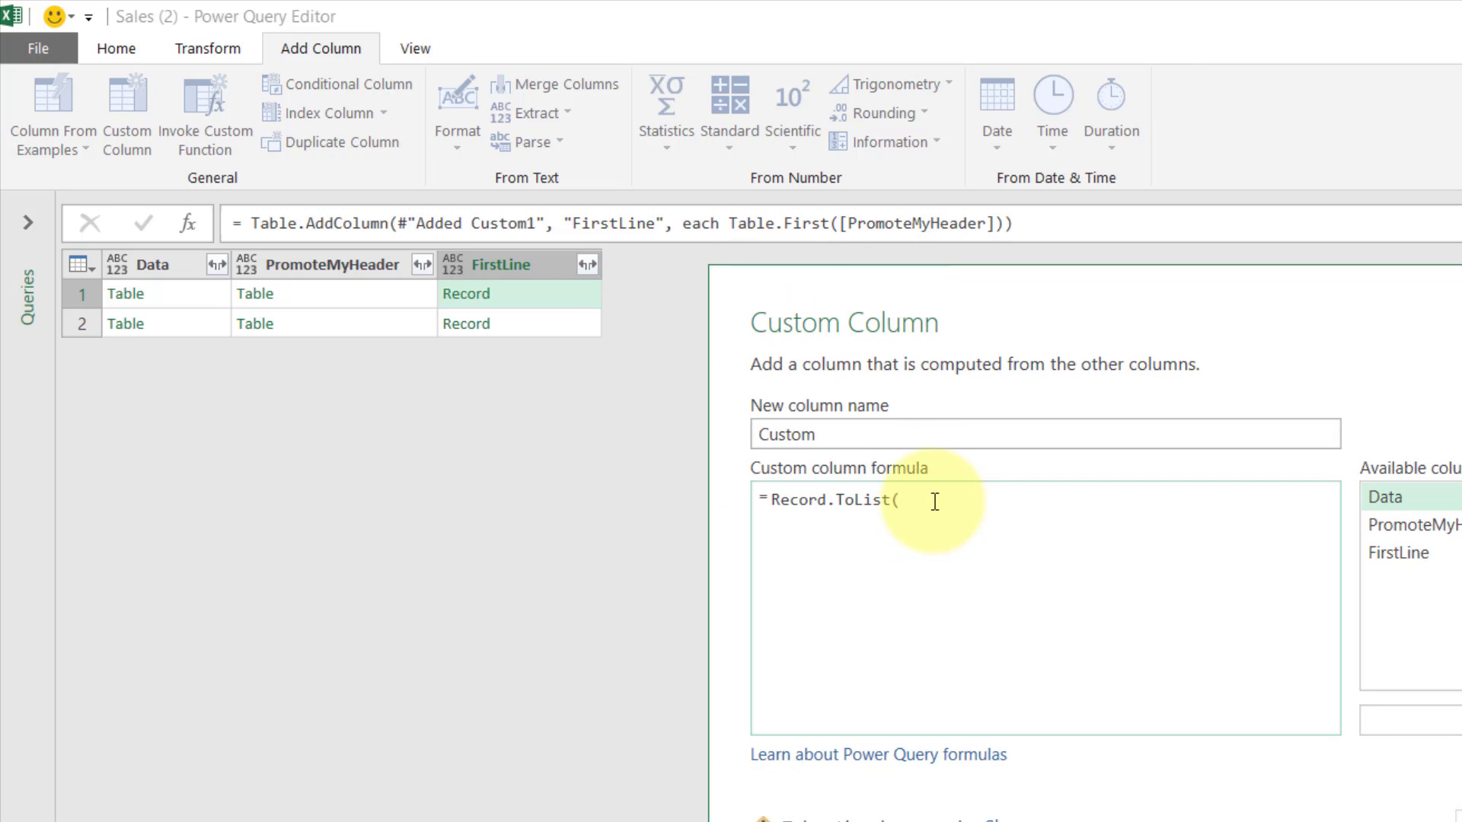
pyautogui.doubleClick(1392, 551)
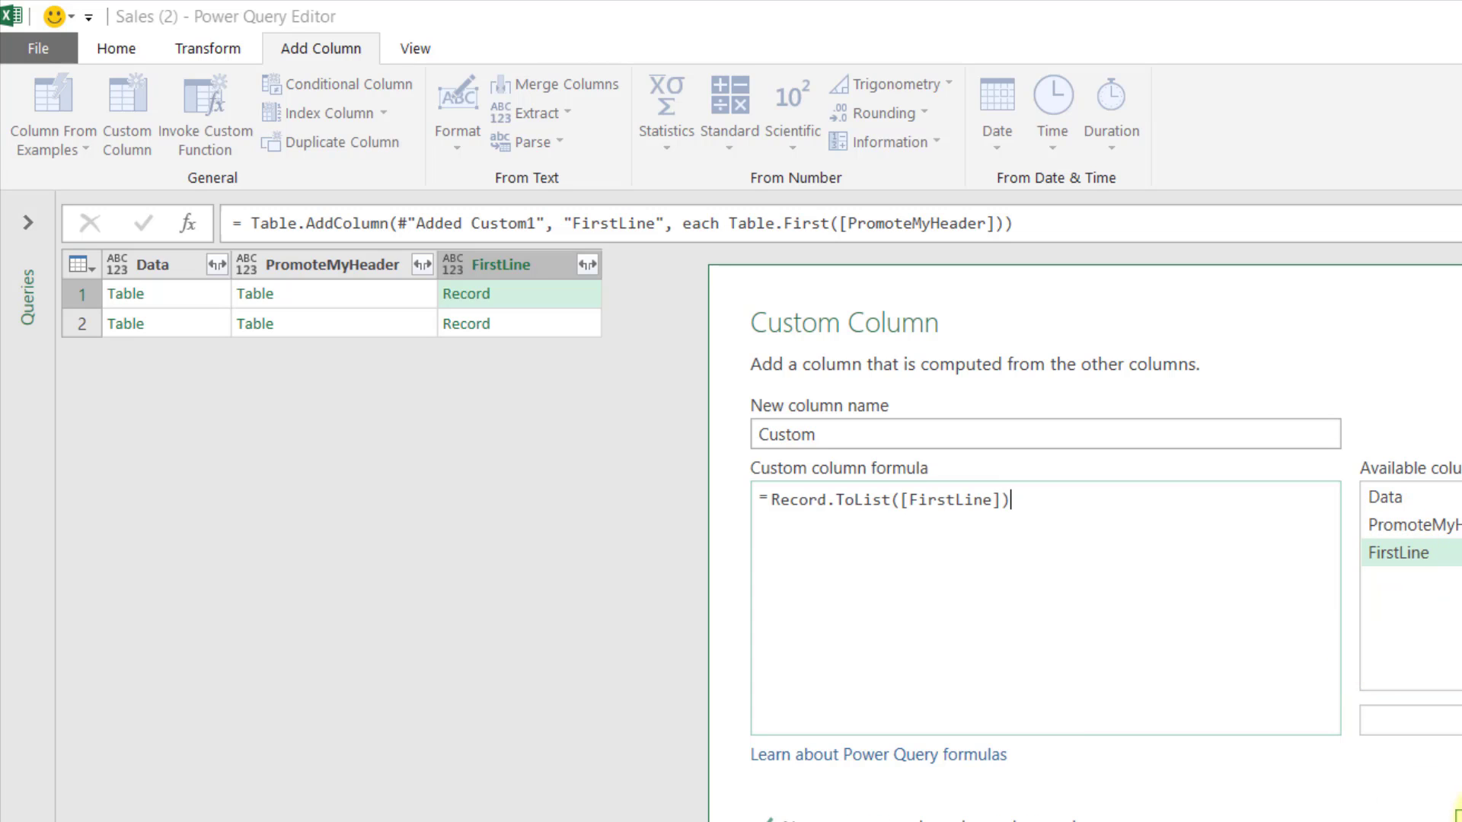
pyautogui.click(1425, 795)
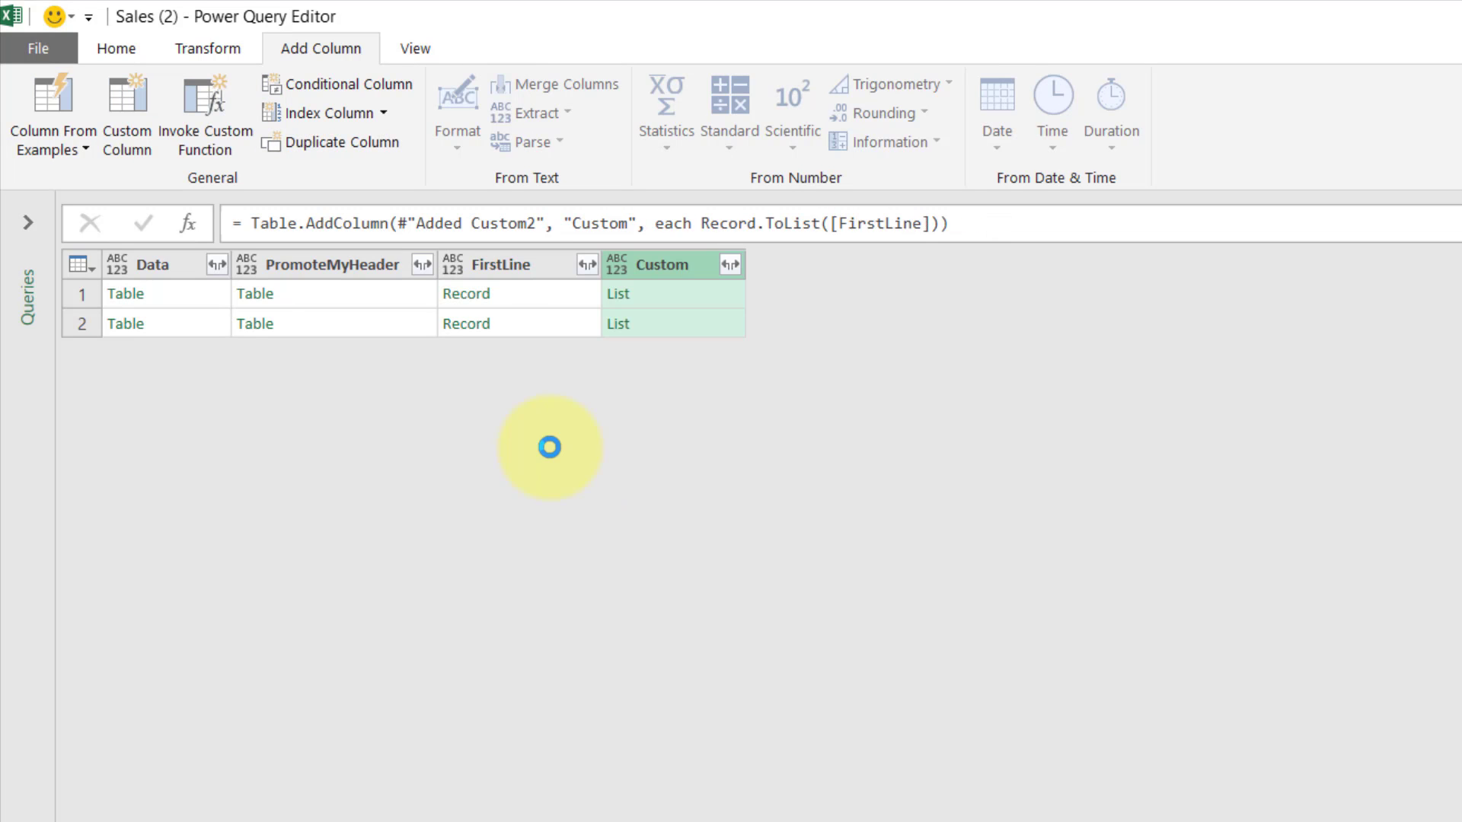
pyautogui.click(656, 293)
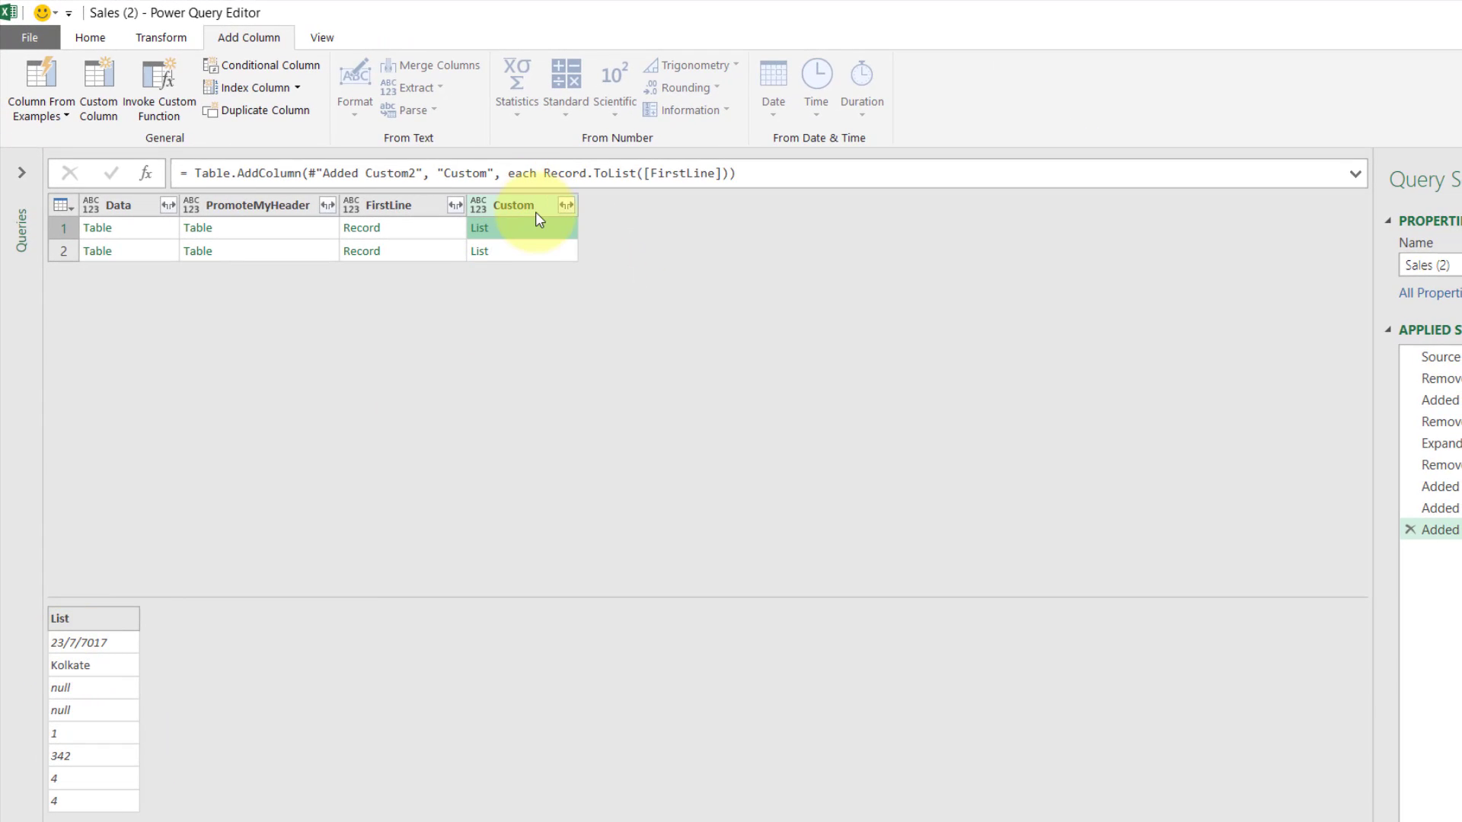
# Add a FirstItem column with List.First([Custom]), returning 23/7/7017 and 23/2/2018.
pyautogui.click(107, 81)
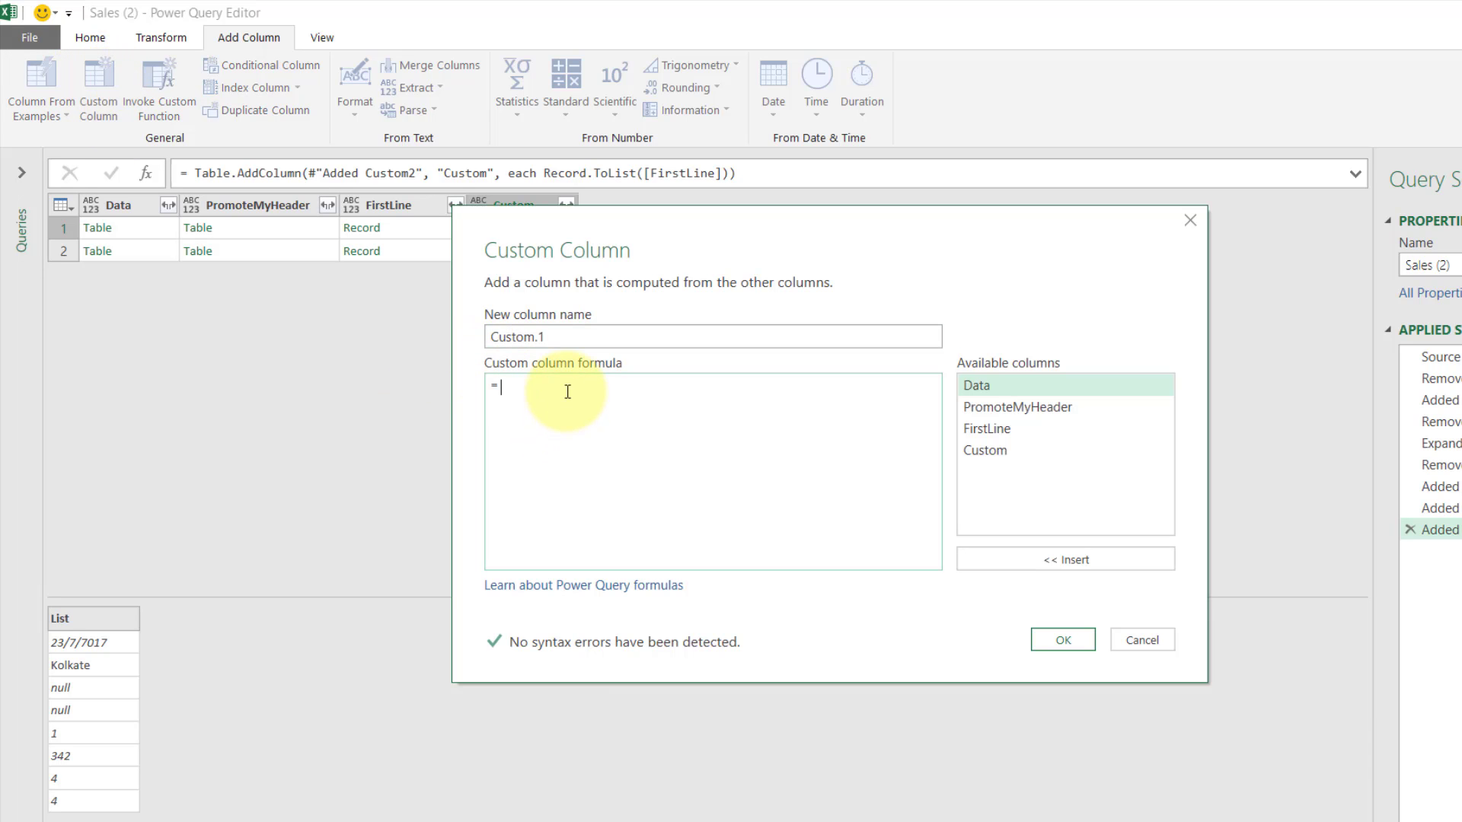
pyautogui.write('List.Fi')
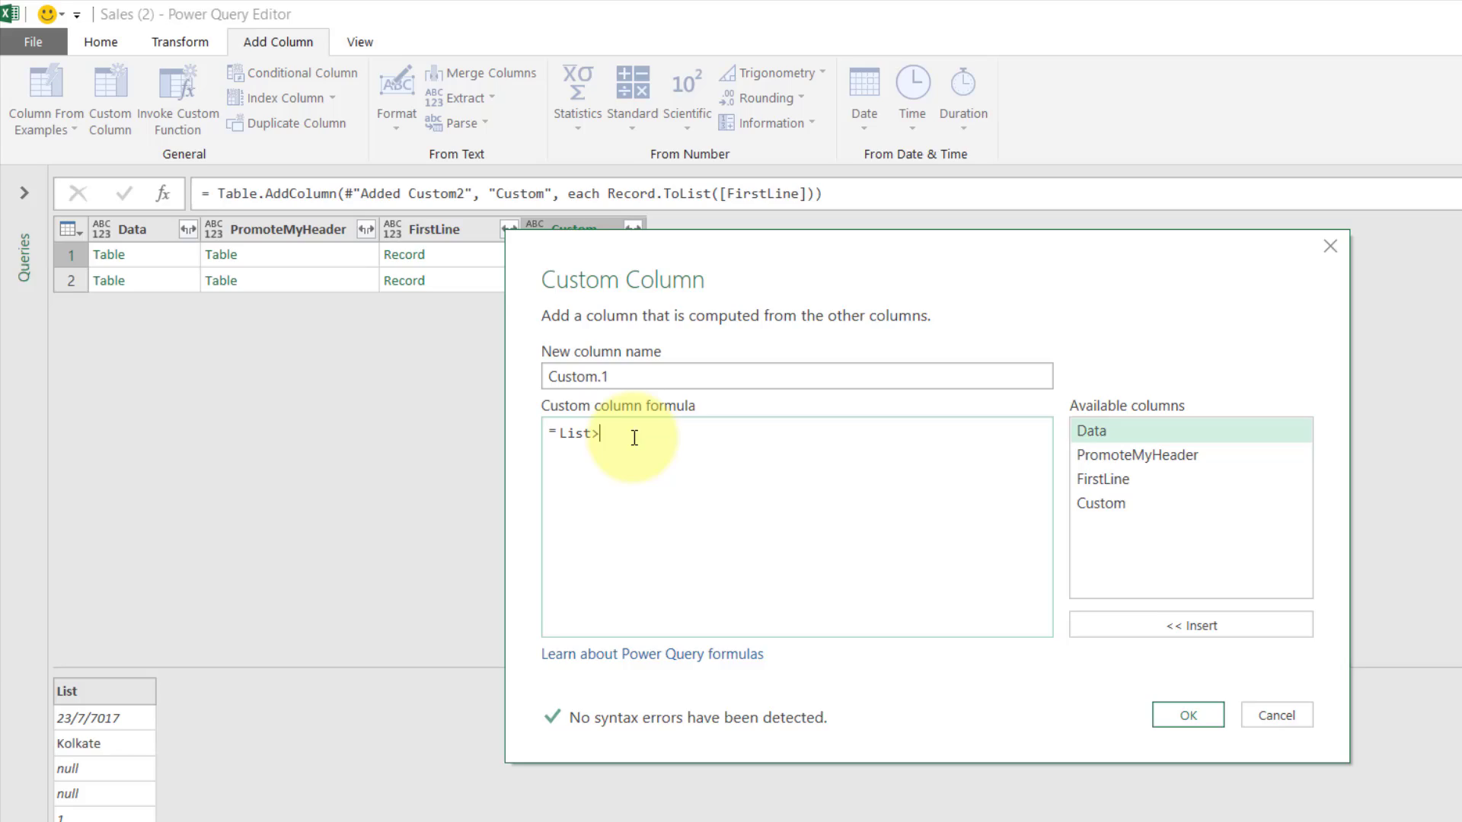
pyautogui.write('rst(')
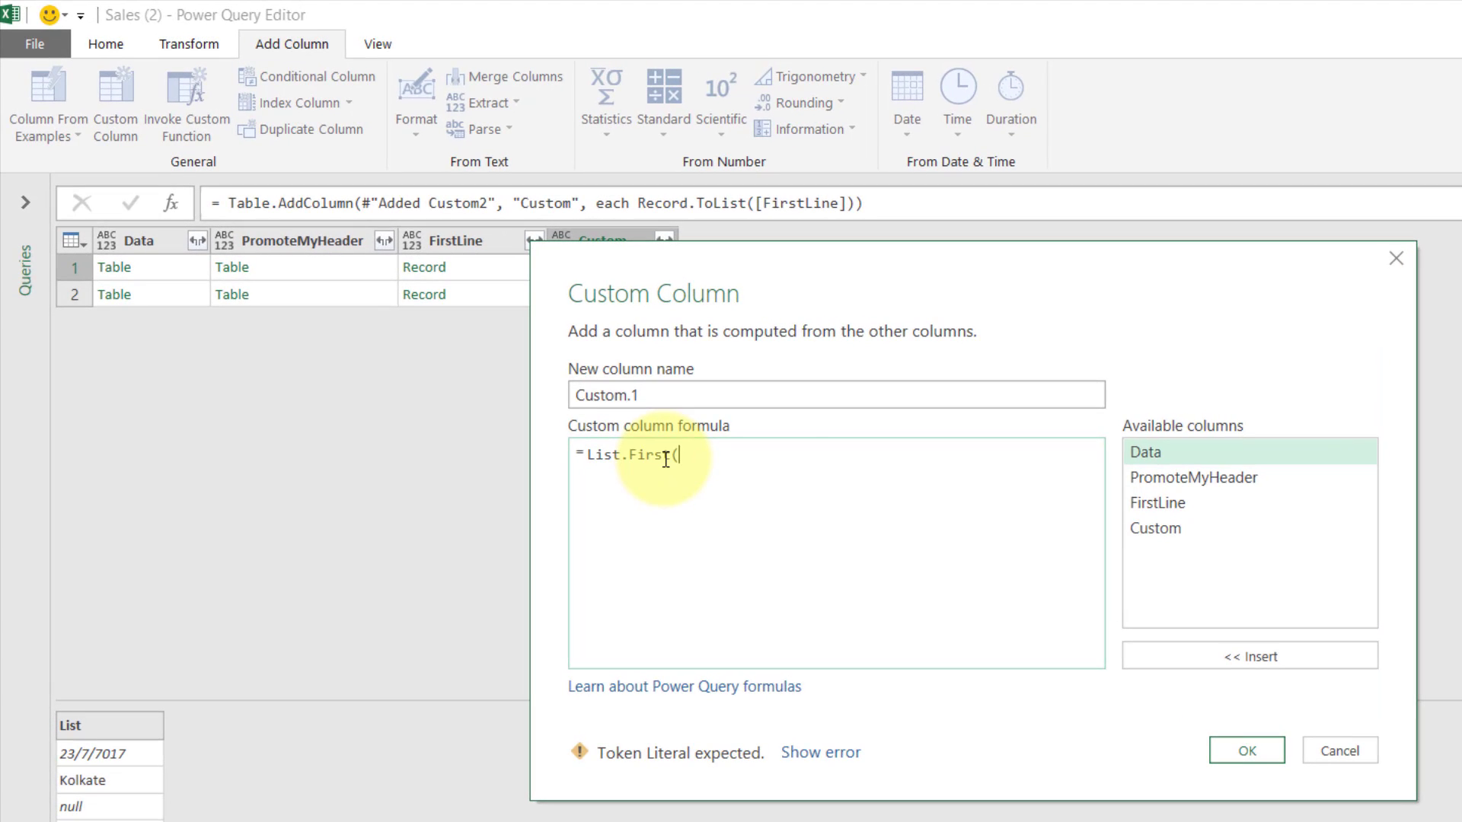
pyautogui.doubleClick(1188, 525)
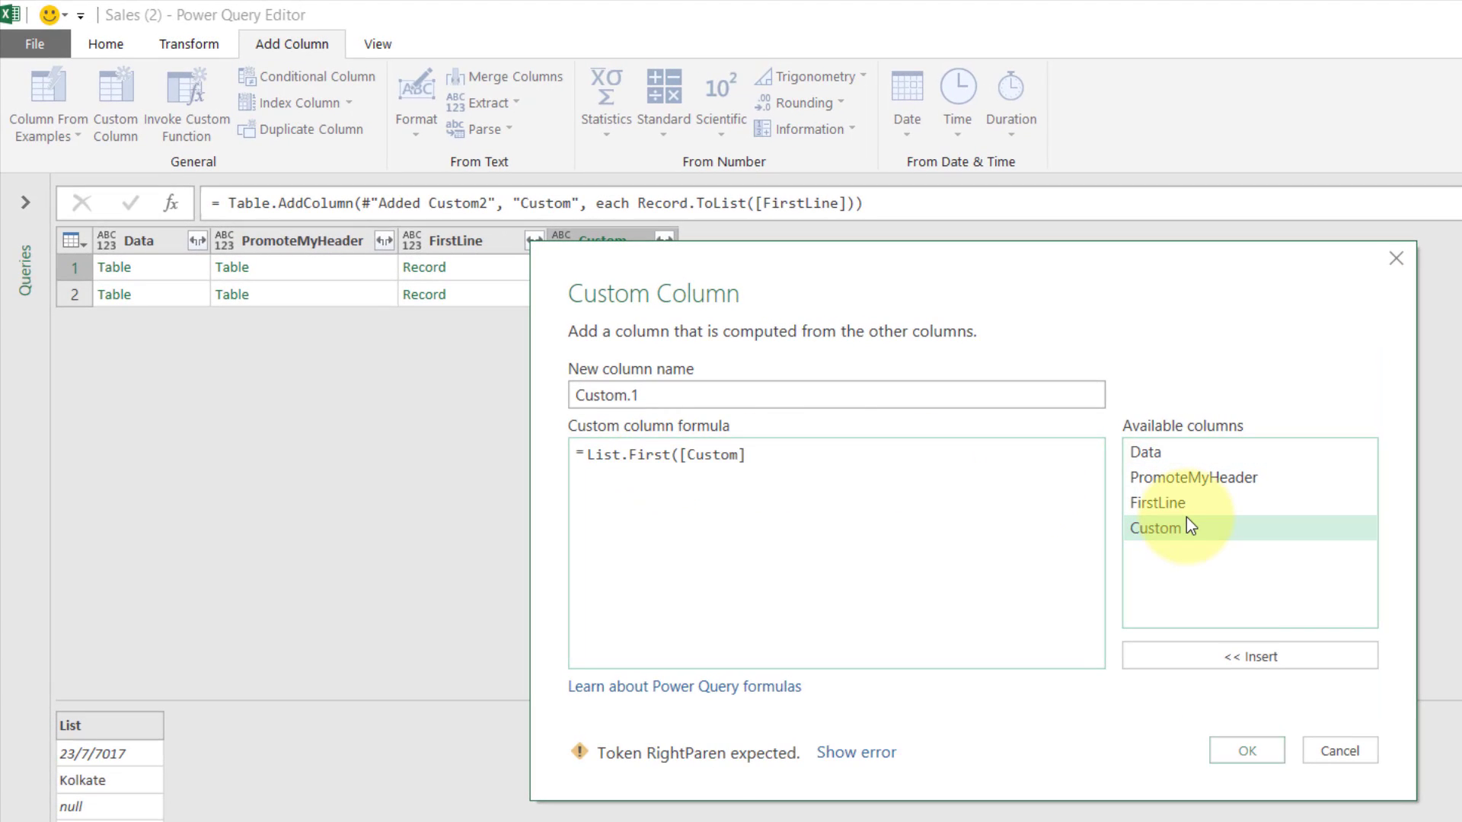
pyautogui.write(')')
pyautogui.moveTo(639, 392); pyautogui.dragTo(353, 372)
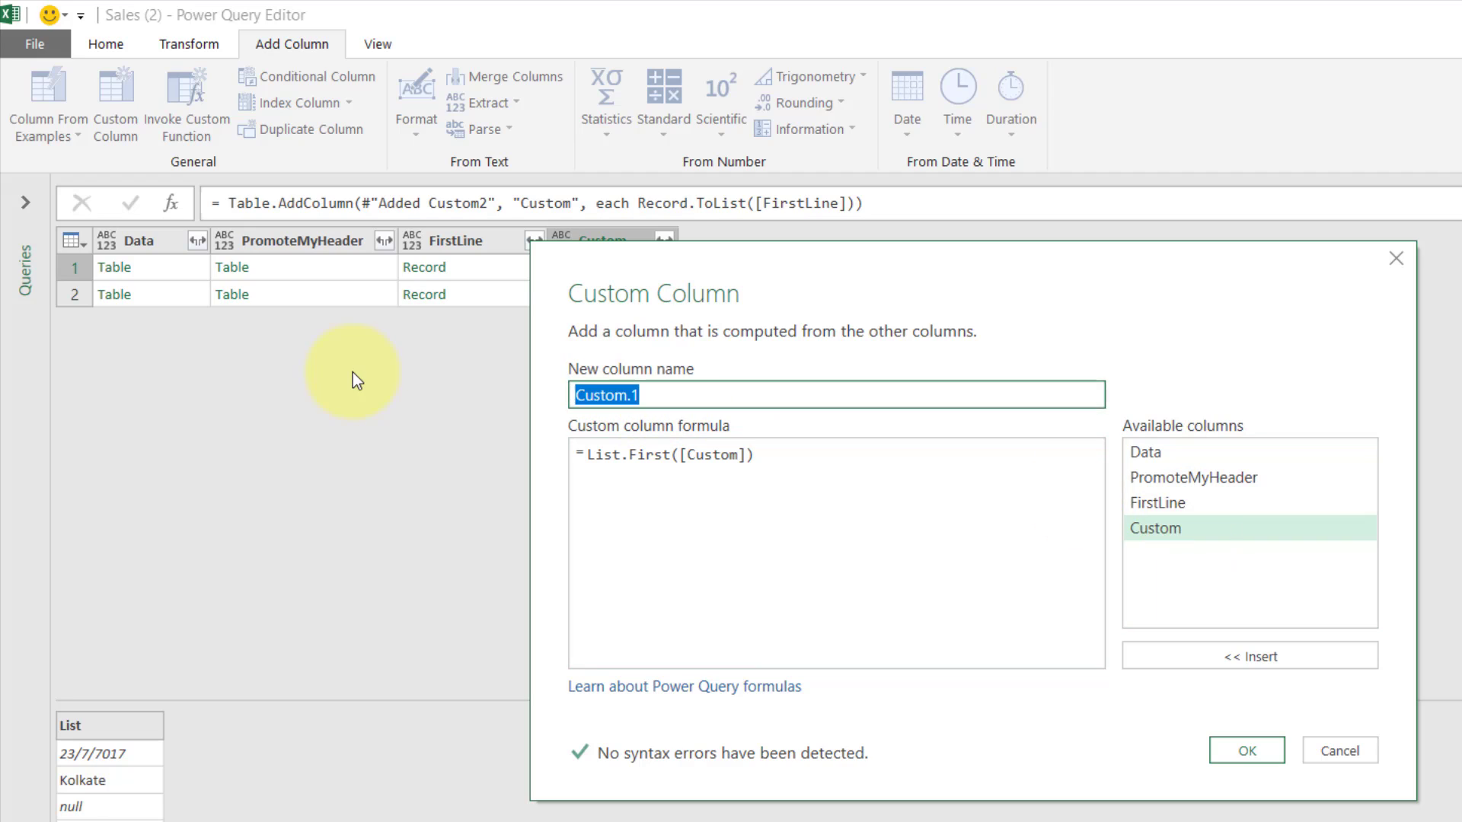
pyautogui.write('First')
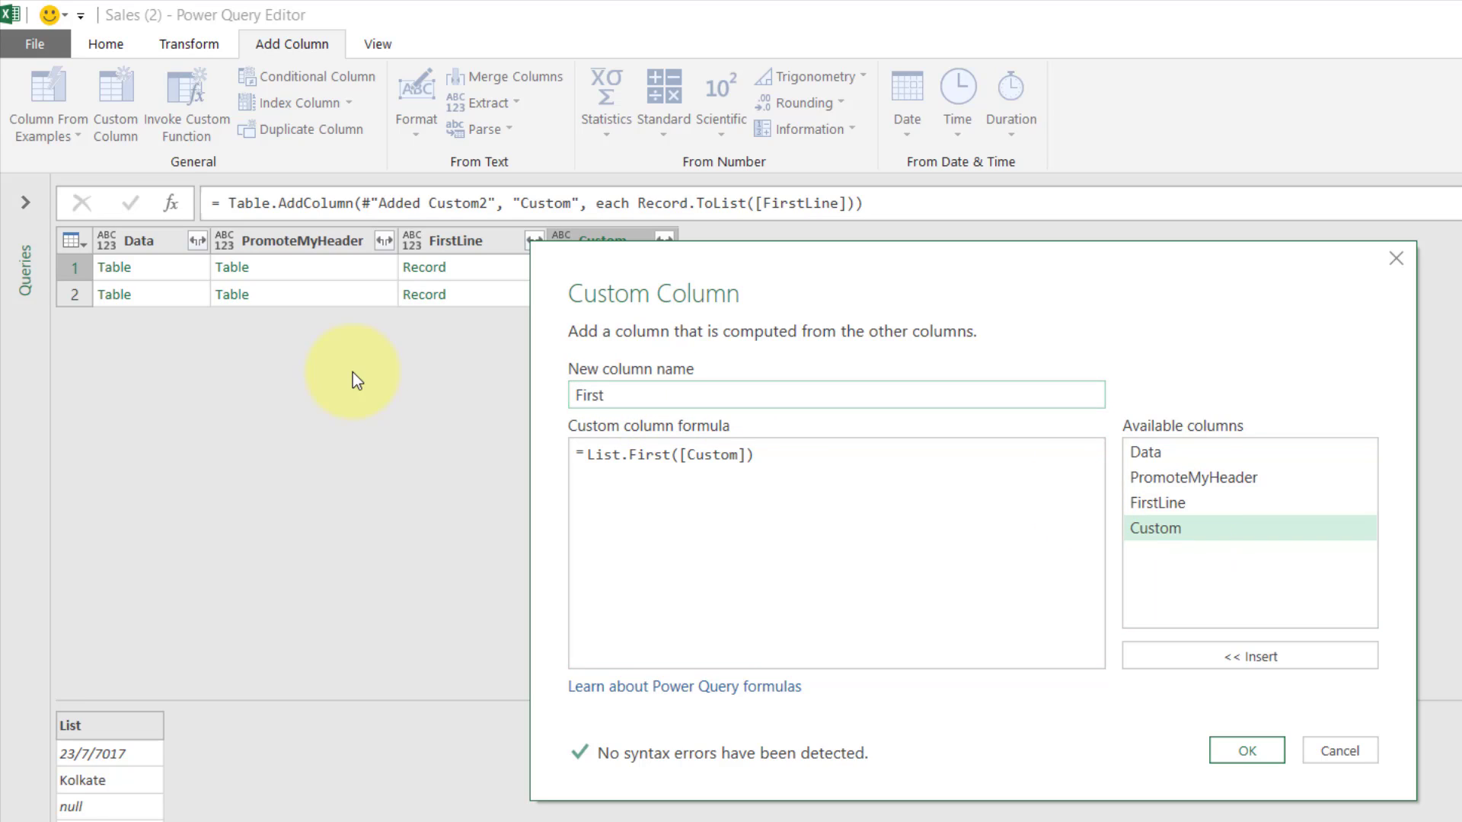
pyautogui.write('Item')
pyautogui.click(1245, 753)
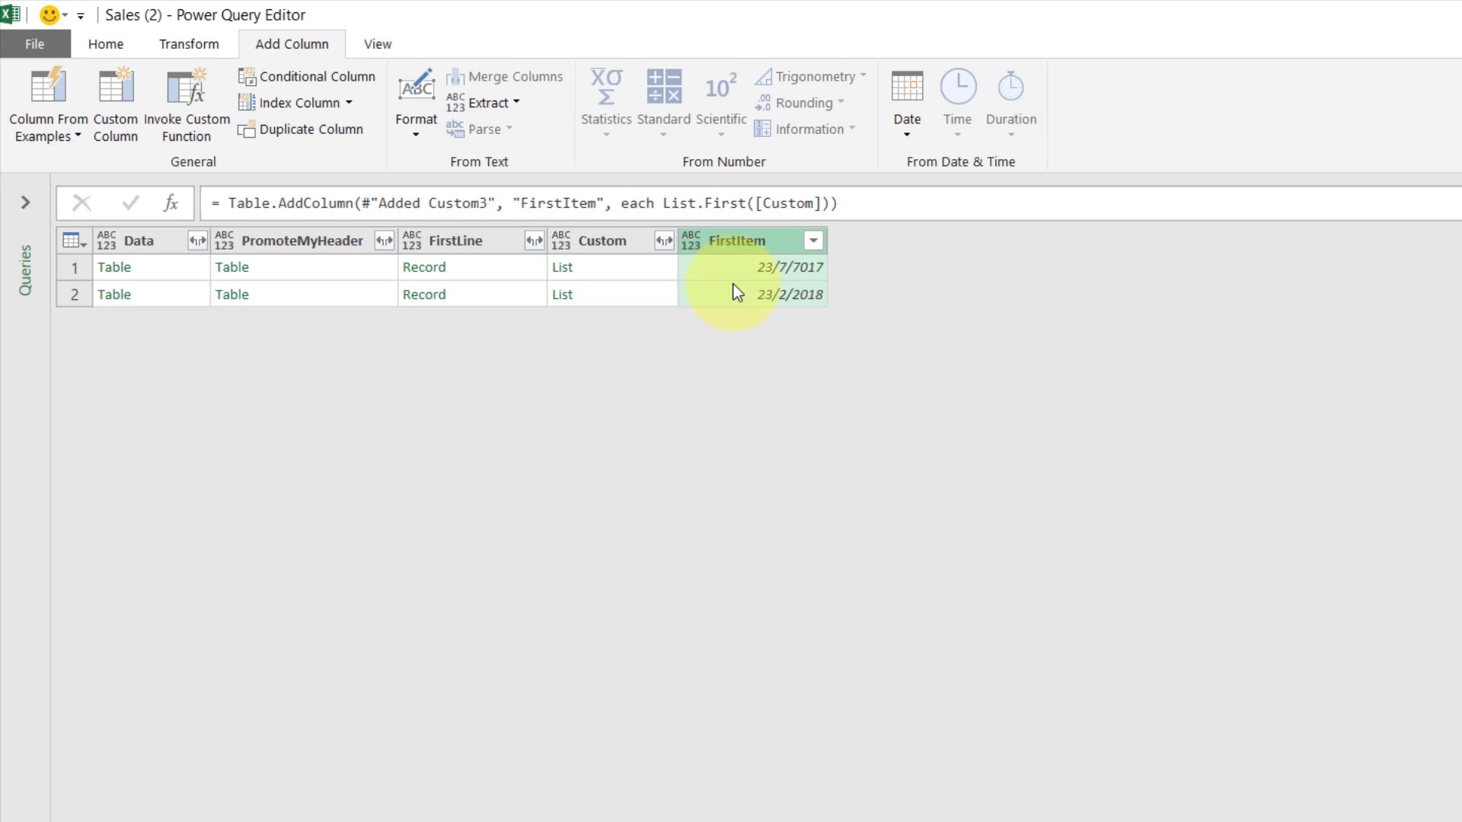
pyautogui.click(718, 268)
pyautogui.click(620, 273)
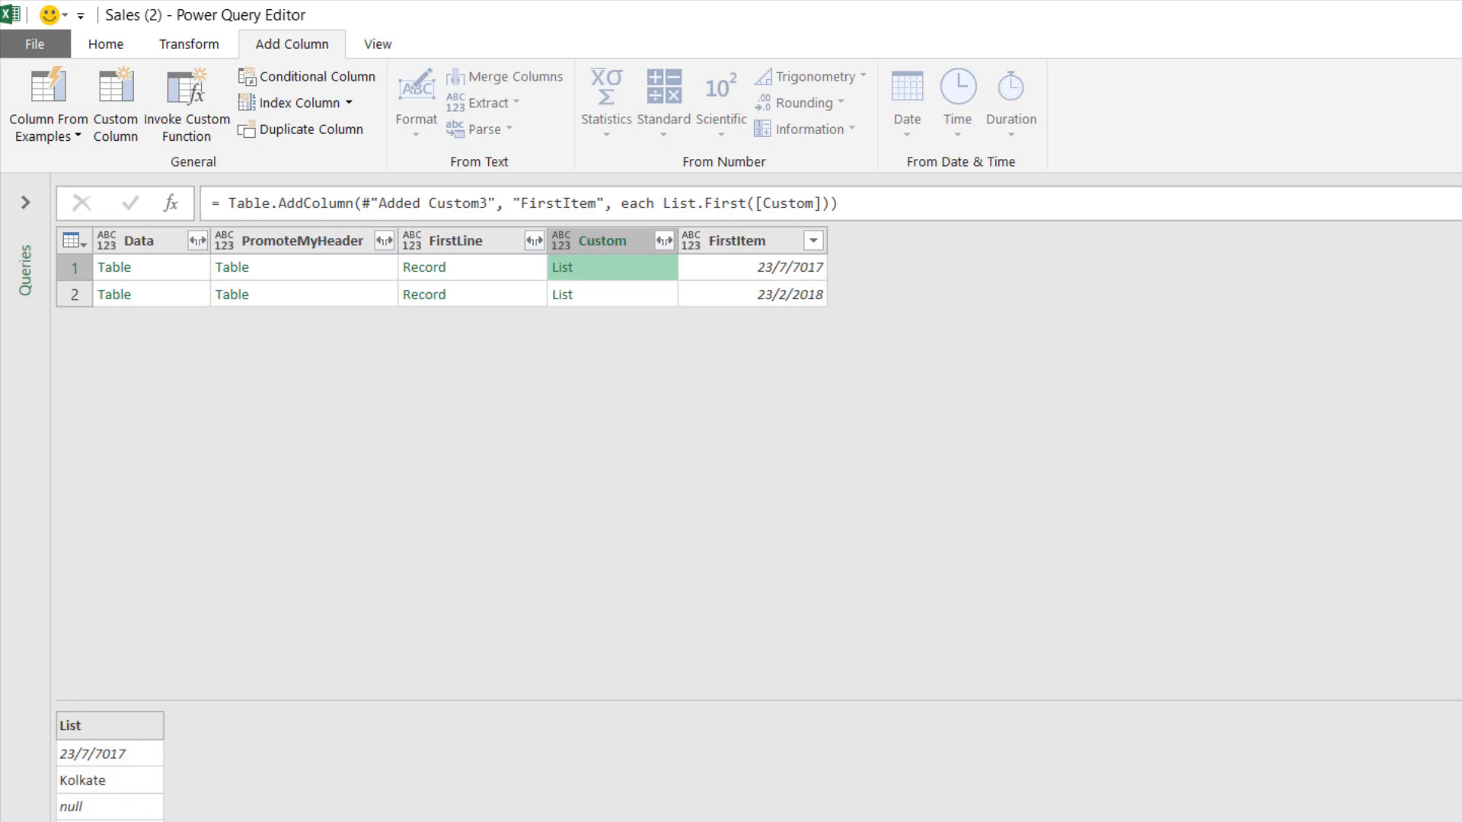
# Preview row 2's list, then row 1's list, FirstLine record and PromoteMyHeader table.
pyautogui.click(649, 295)
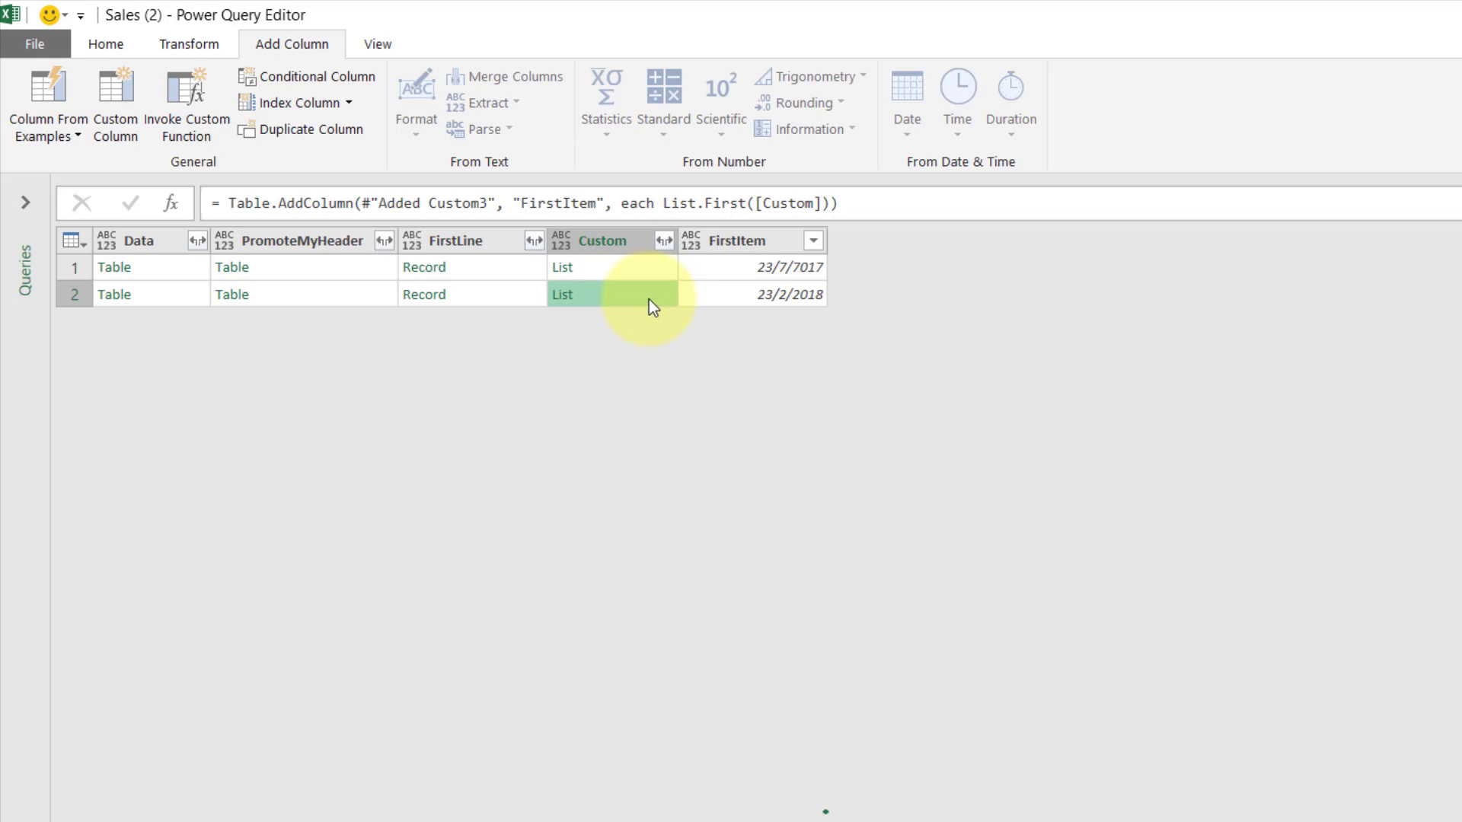
pyautogui.click(613, 265)
pyautogui.click(501, 268)
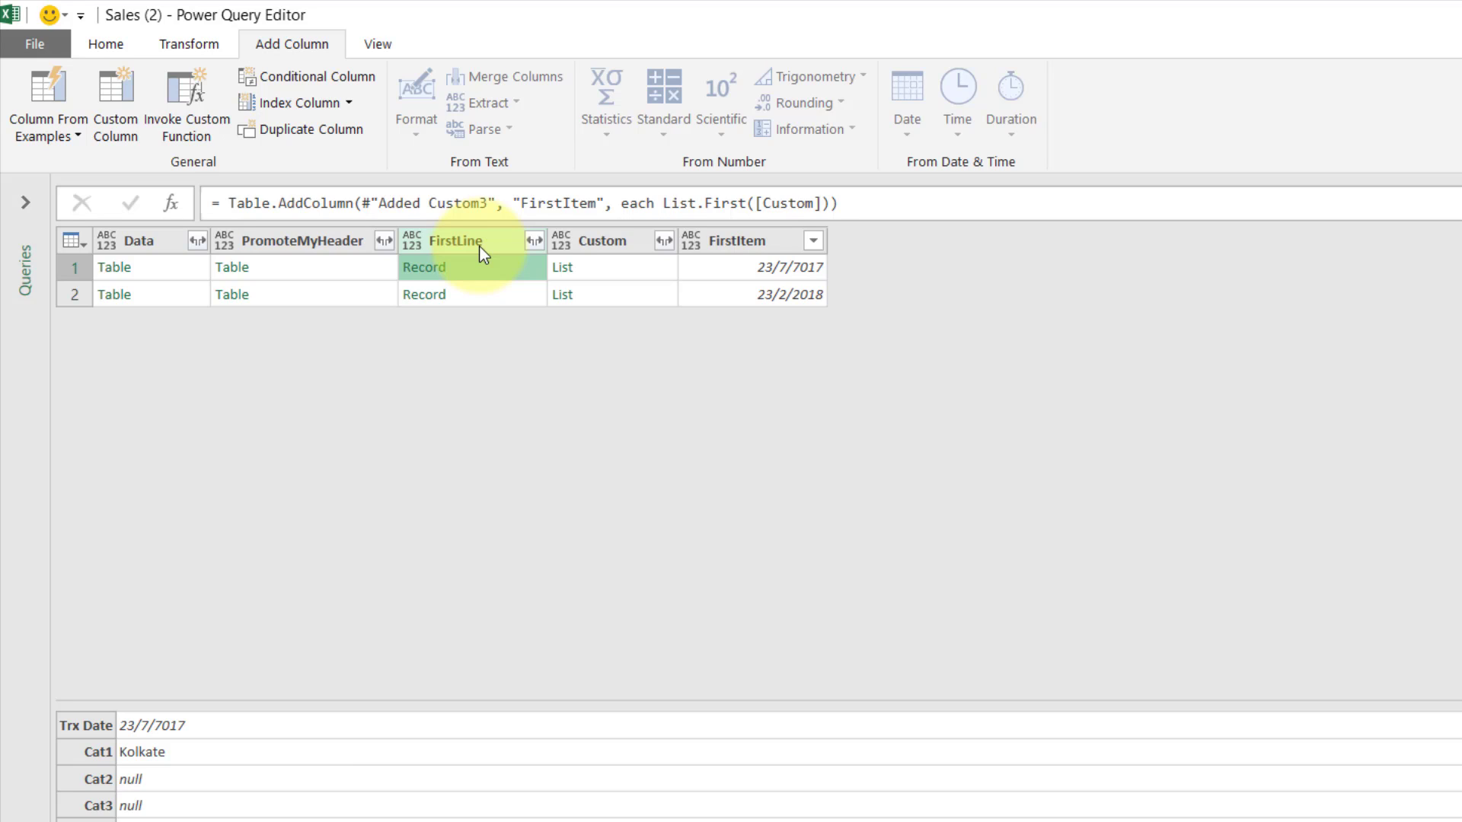
pyautogui.click(312, 275)
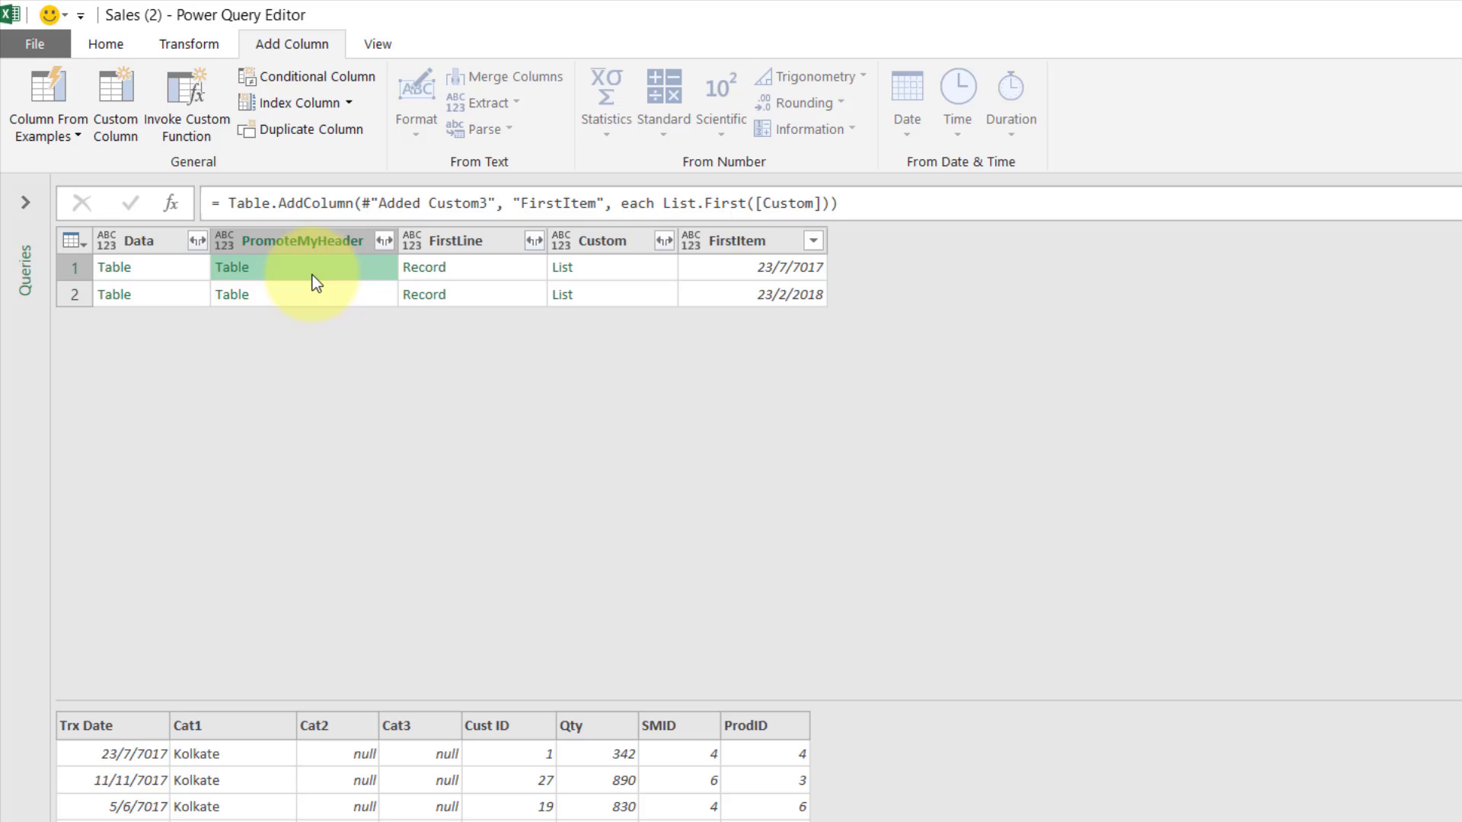
# Compare row 1's FirstLine, Custom and FirstItem values, then bring back the PowerQuery Agenda slide 20.
pyautogui.click(494, 272)
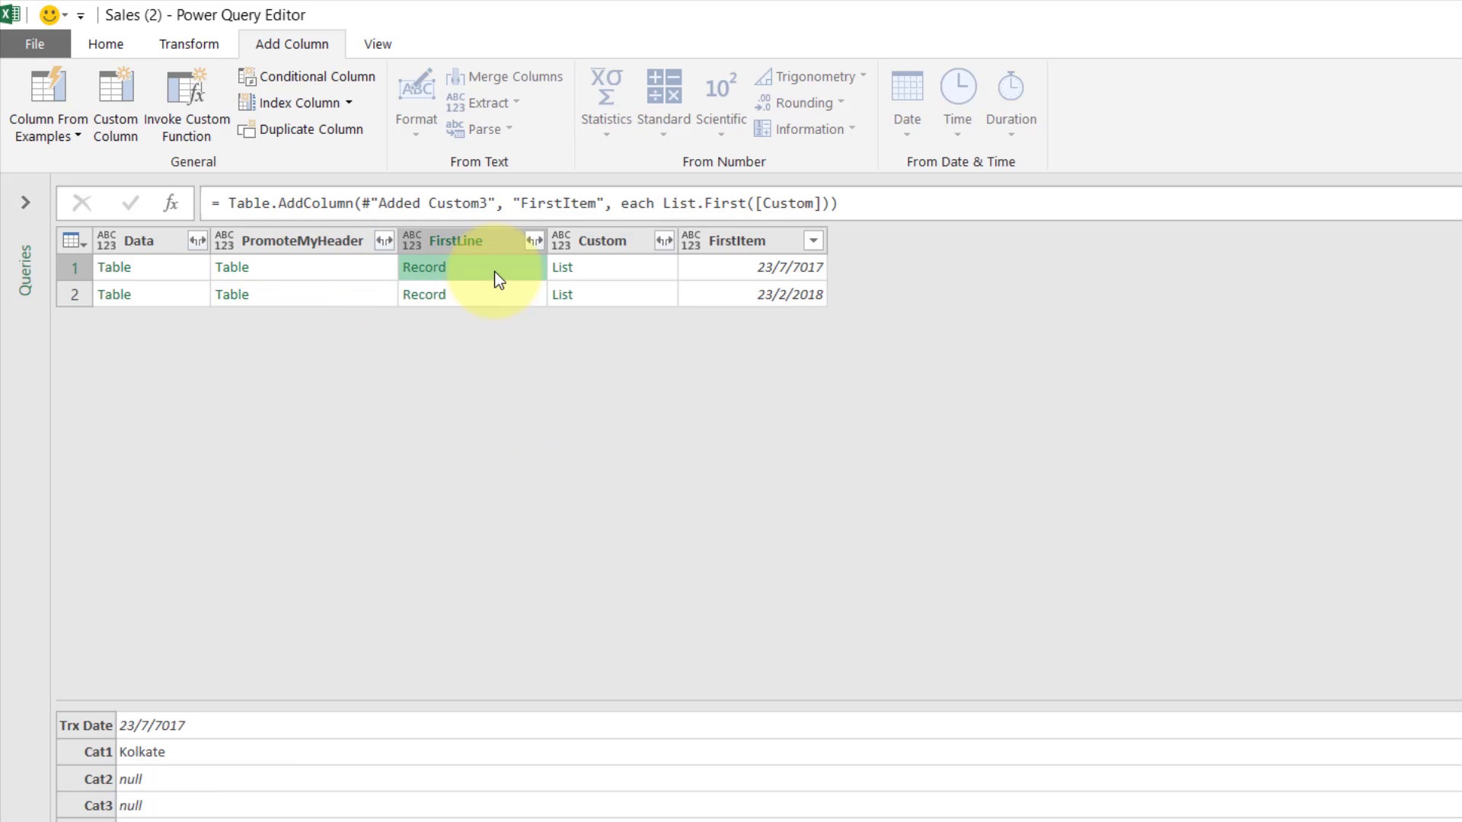
pyautogui.click(607, 269)
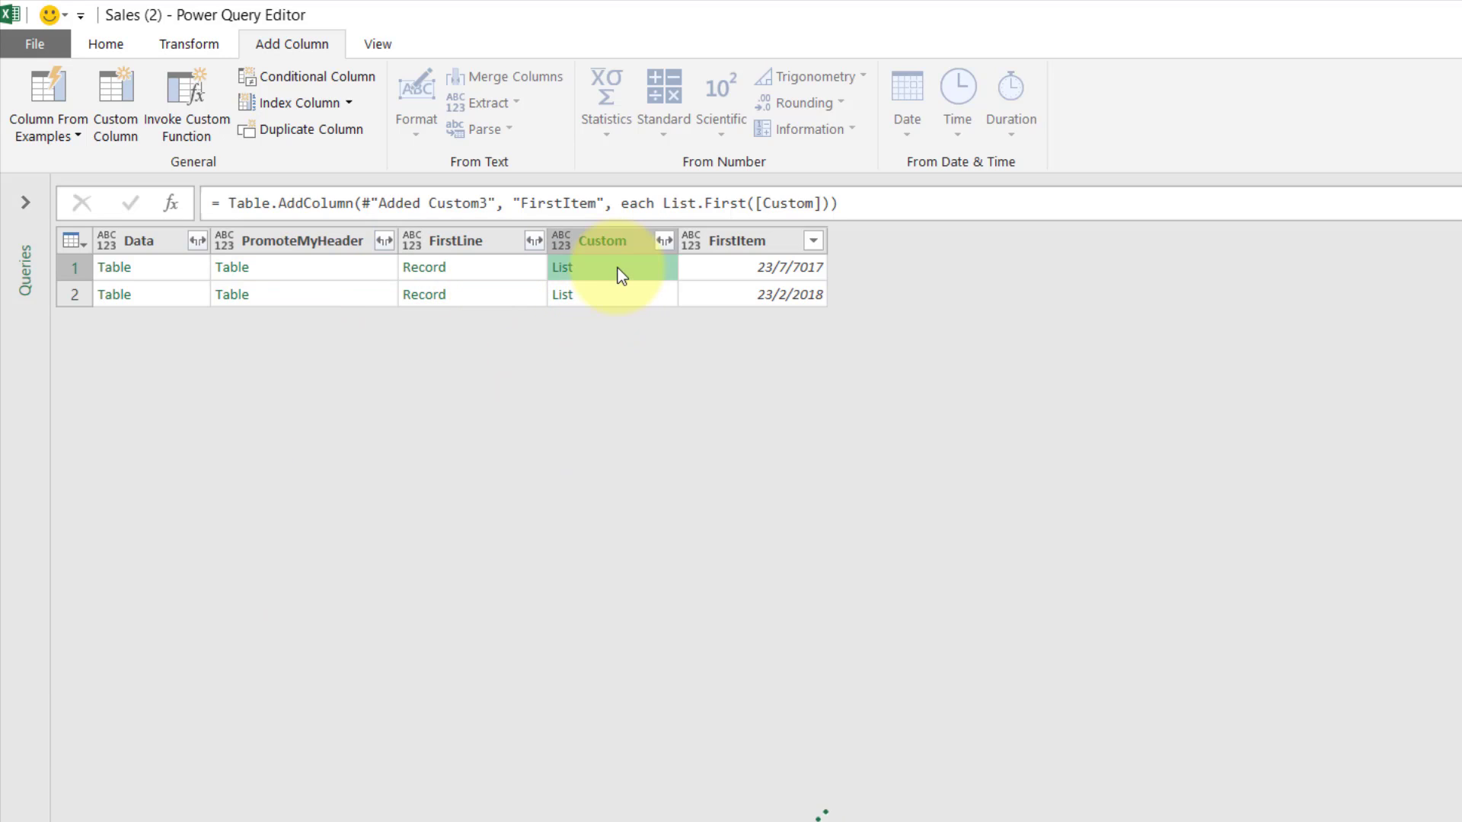
pyautogui.click(734, 276)
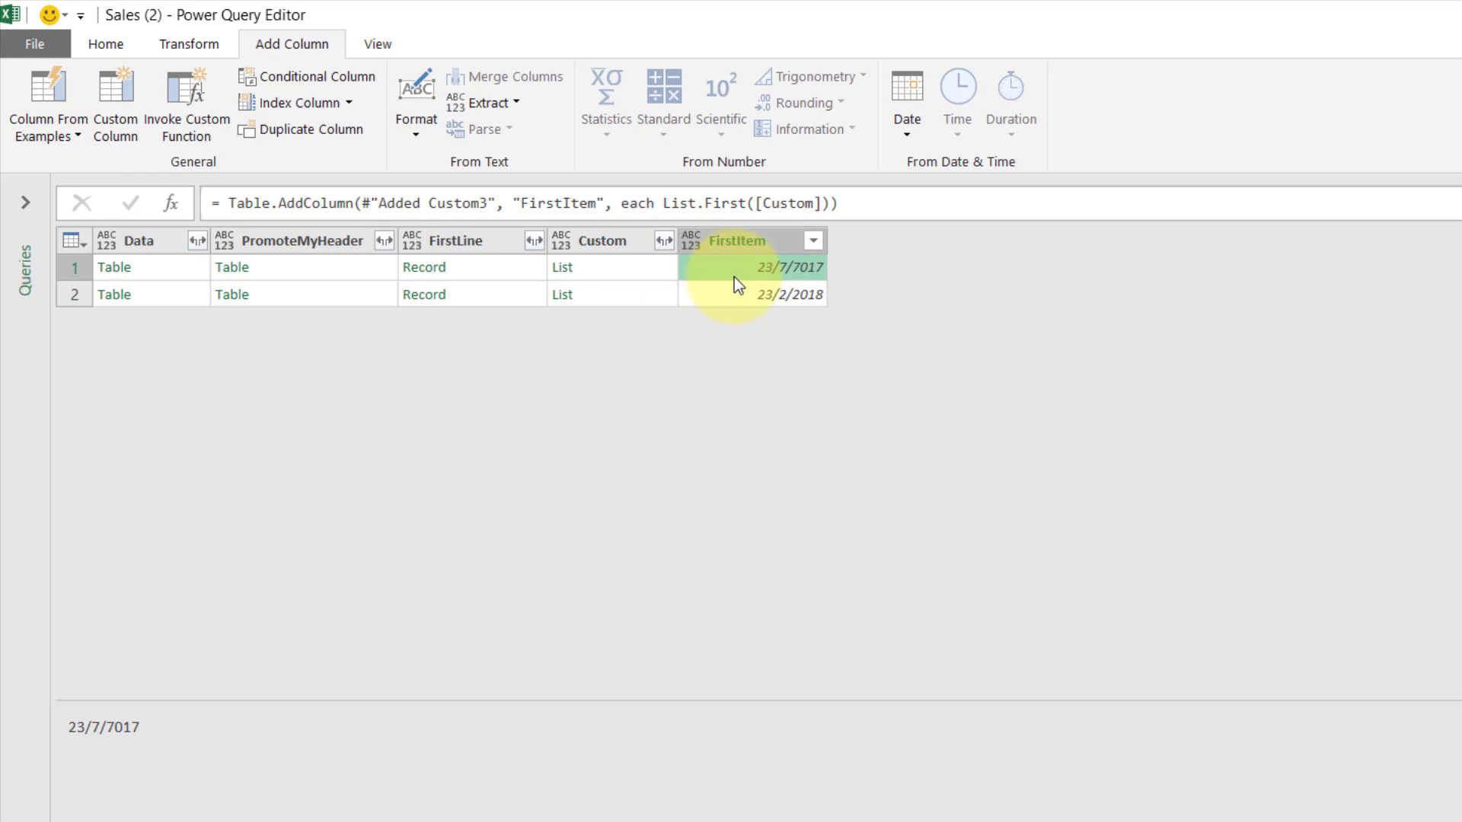
pyautogui.click(496, 282)
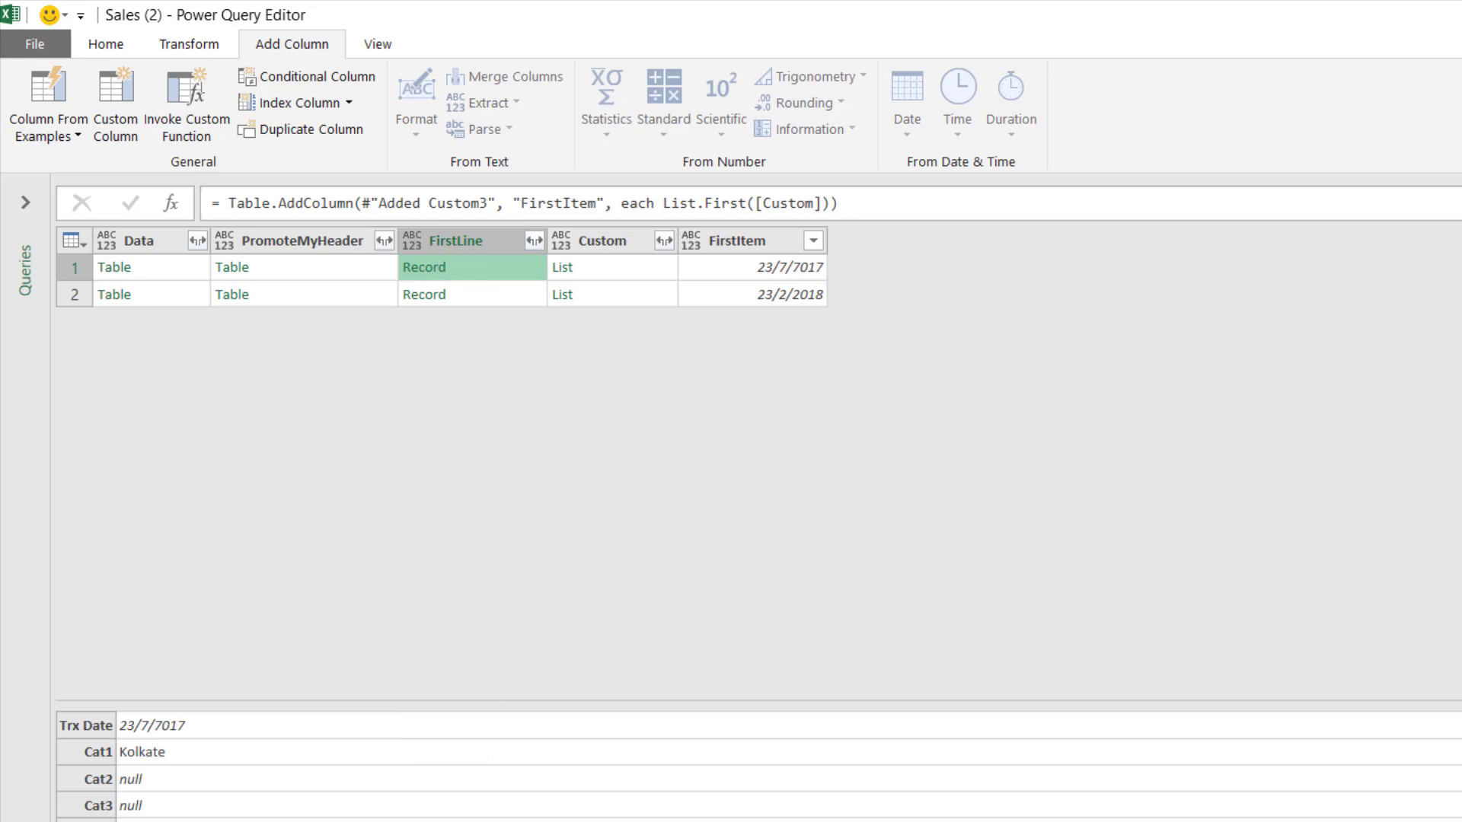
pyautogui.hotkey('alt', 'Tab')
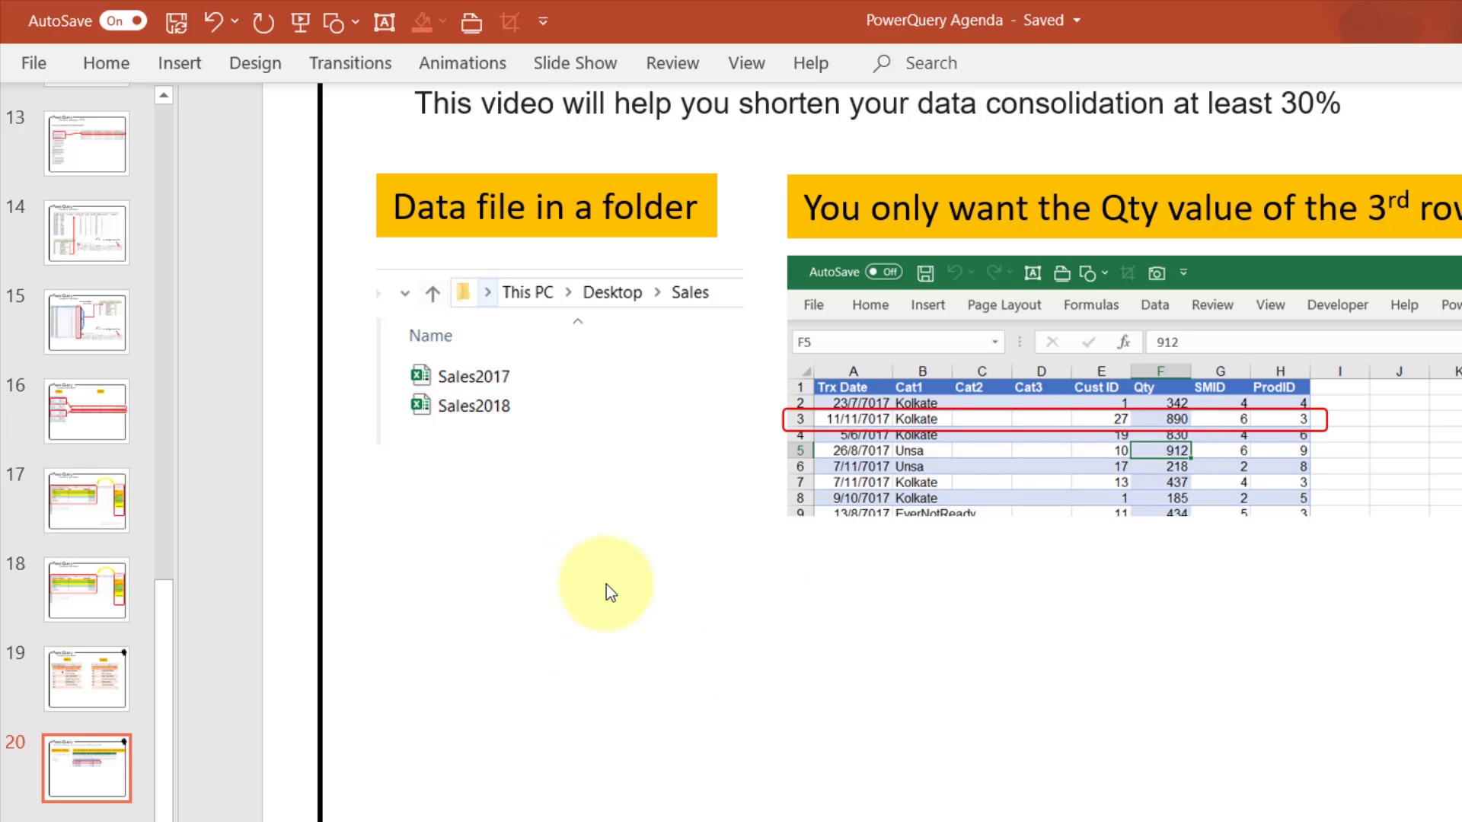
pyautogui.scroll(2, 609, 655)
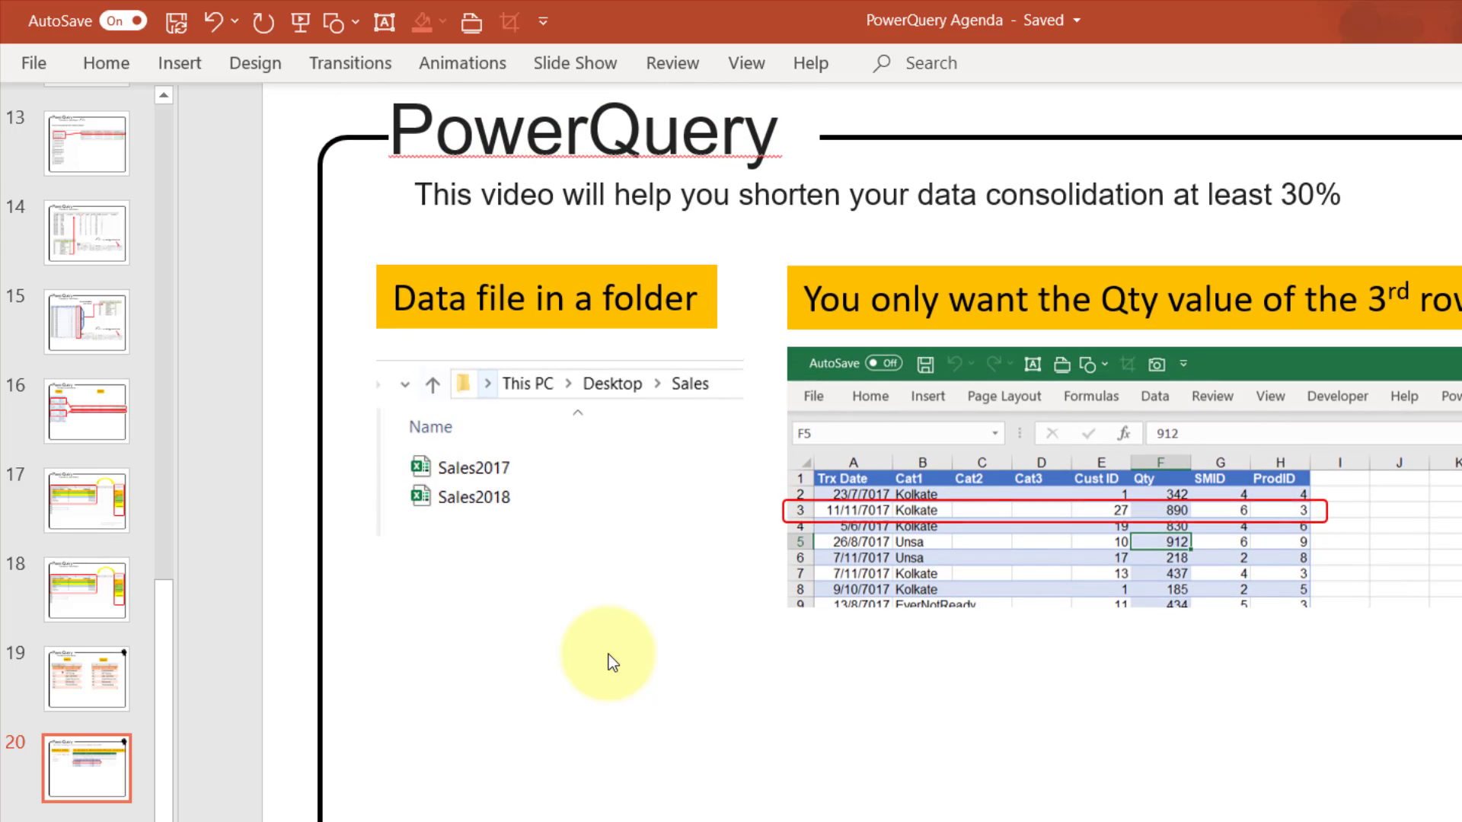
pyautogui.scroll(1, 609, 654)
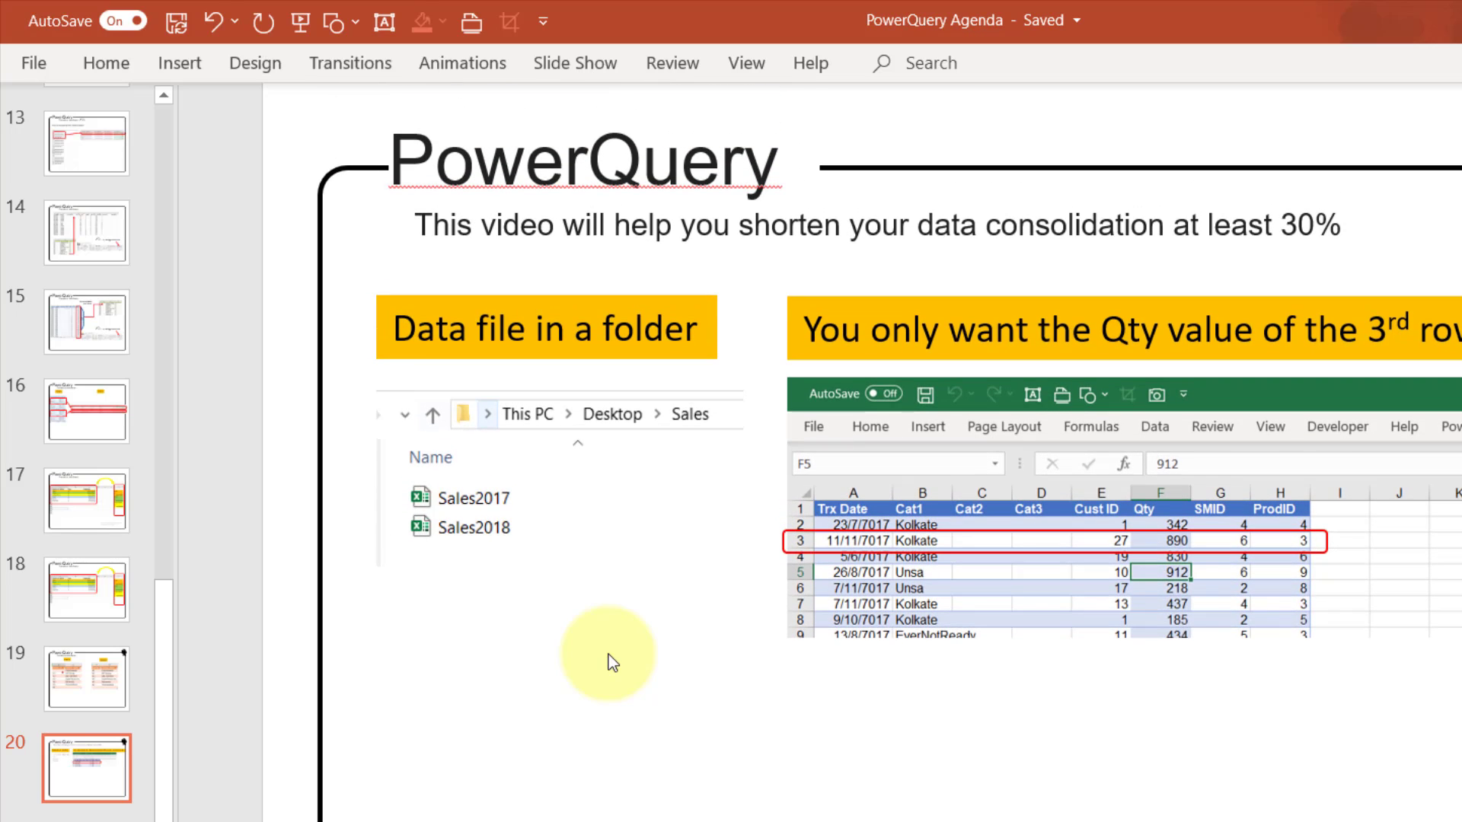